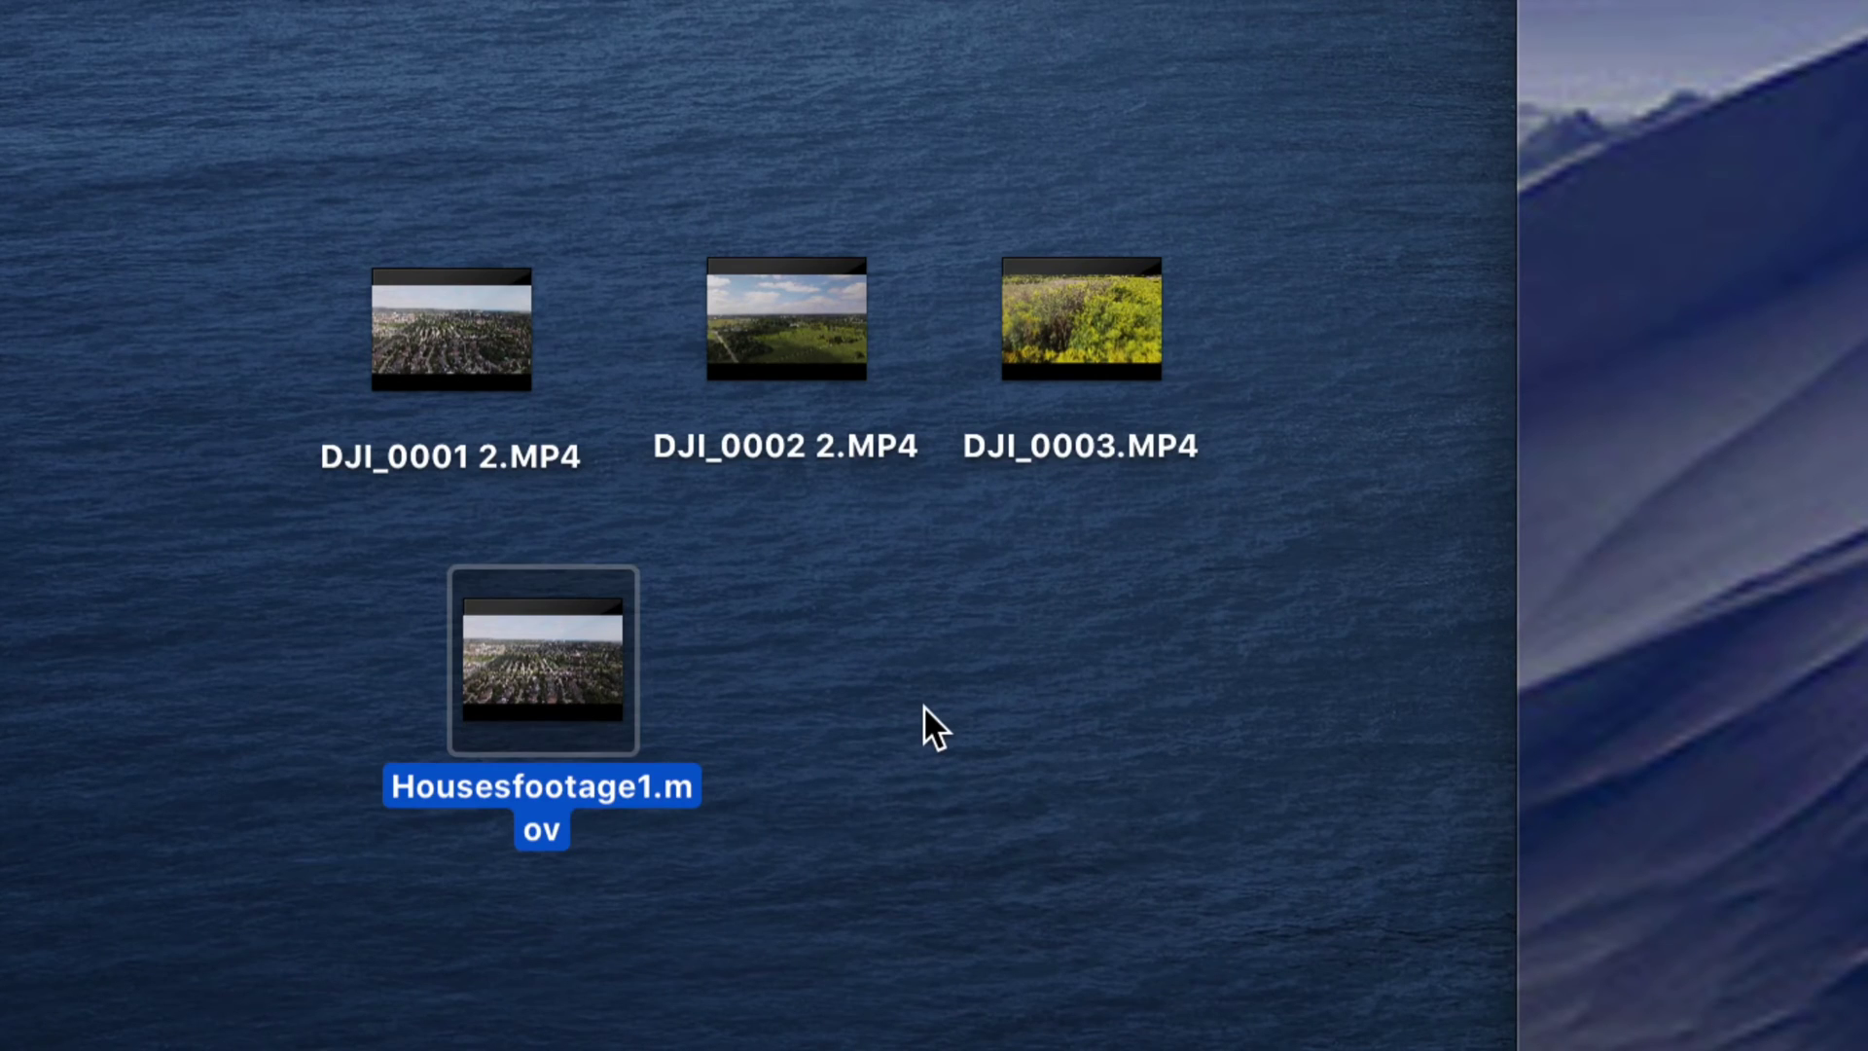
Move the DJI_0001 2.MP4, DJI_0002 2.MP4 and DJI_0003.MP4 icons slightly to the left on the desktop.
left_click(914, 700)
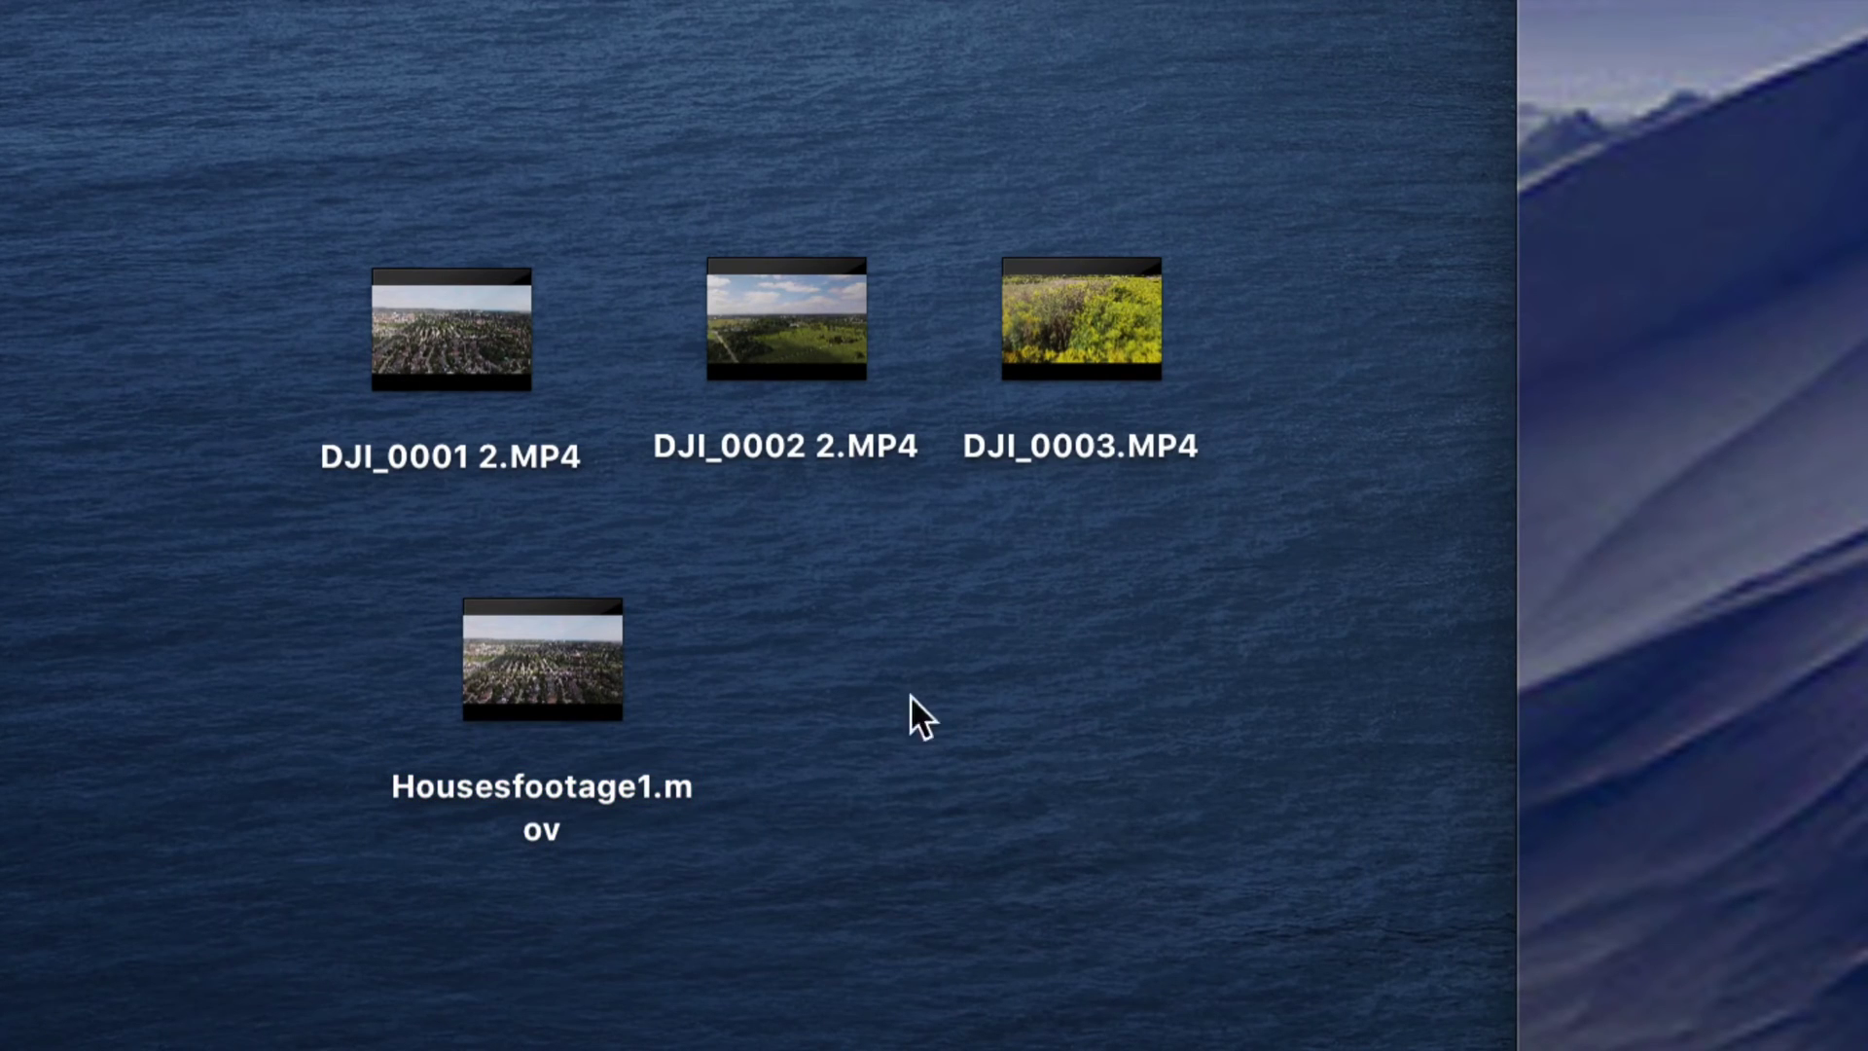
left_click_drag(492, 362, 443, 356)
left_click_drag(755, 352, 749, 342)
left_click_drag(1031, 338, 946, 352)
left_click(880, 558)
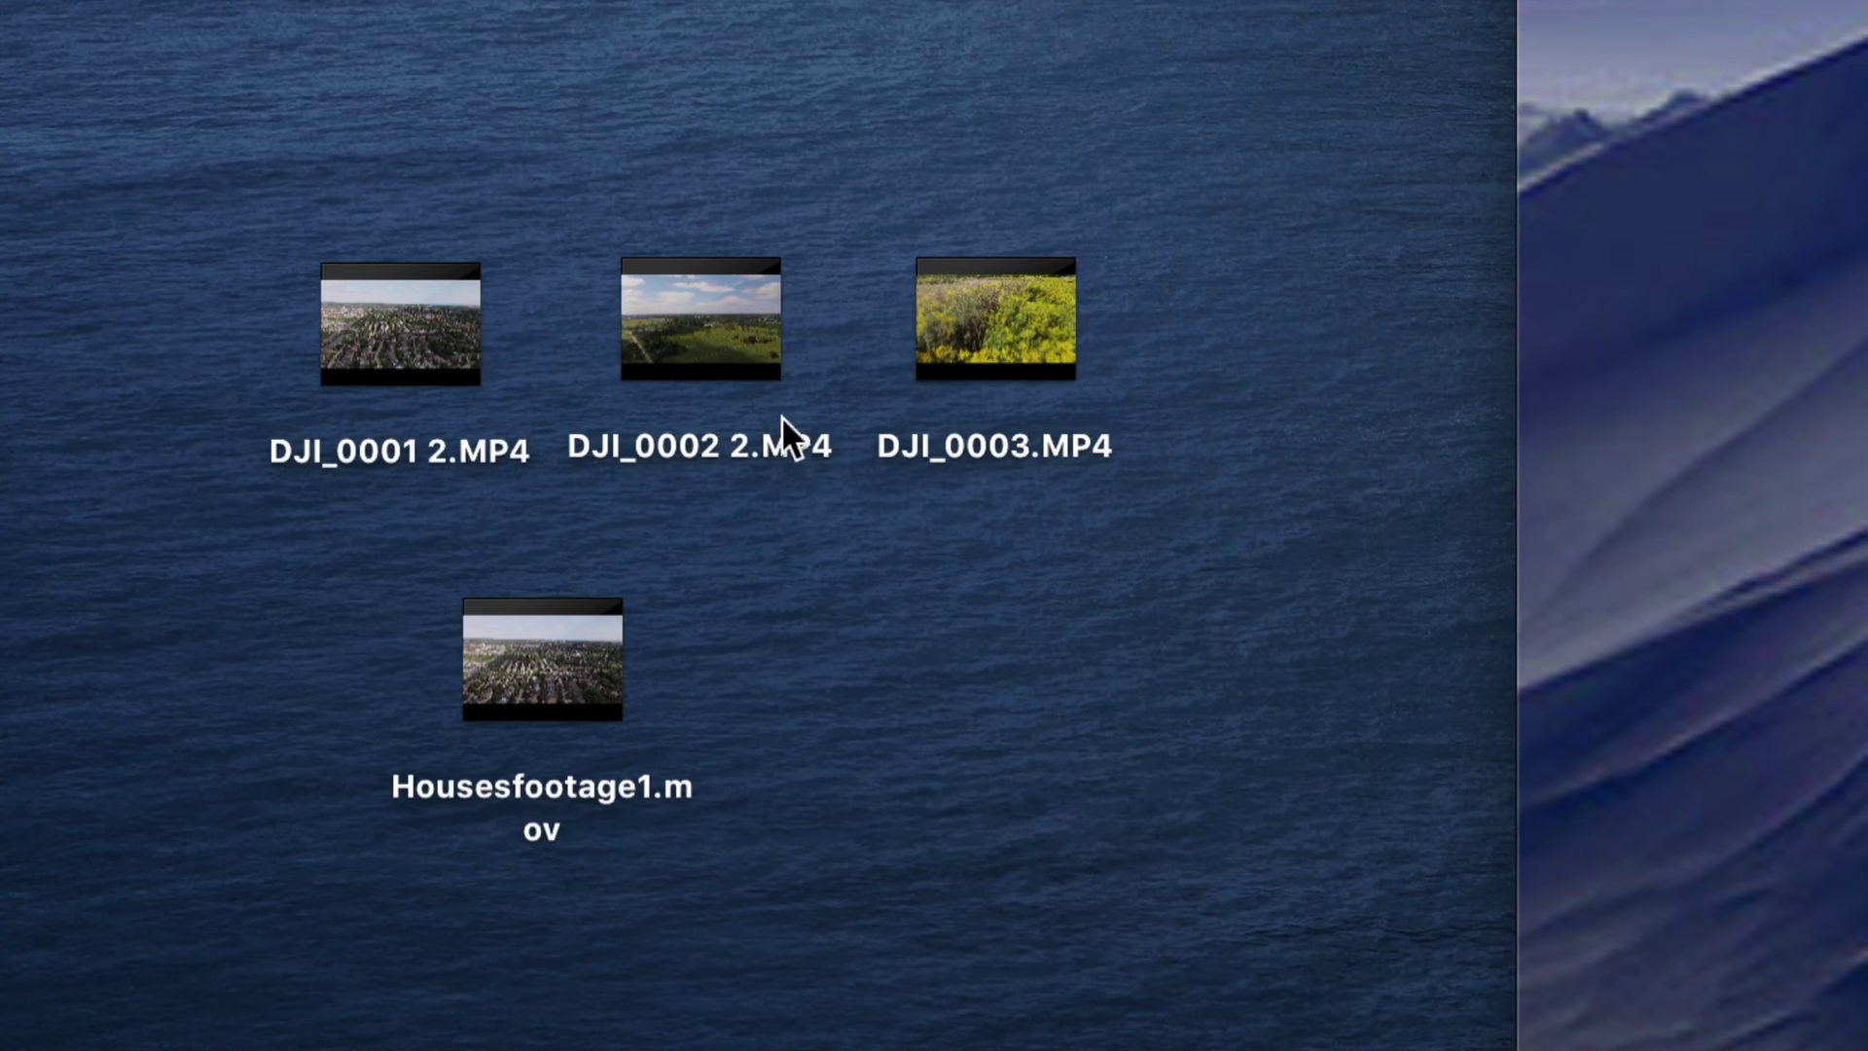
Open the DJI_0003.MP4 clip from the desktop in QuickTime Player.
mouse_move(761, 359)
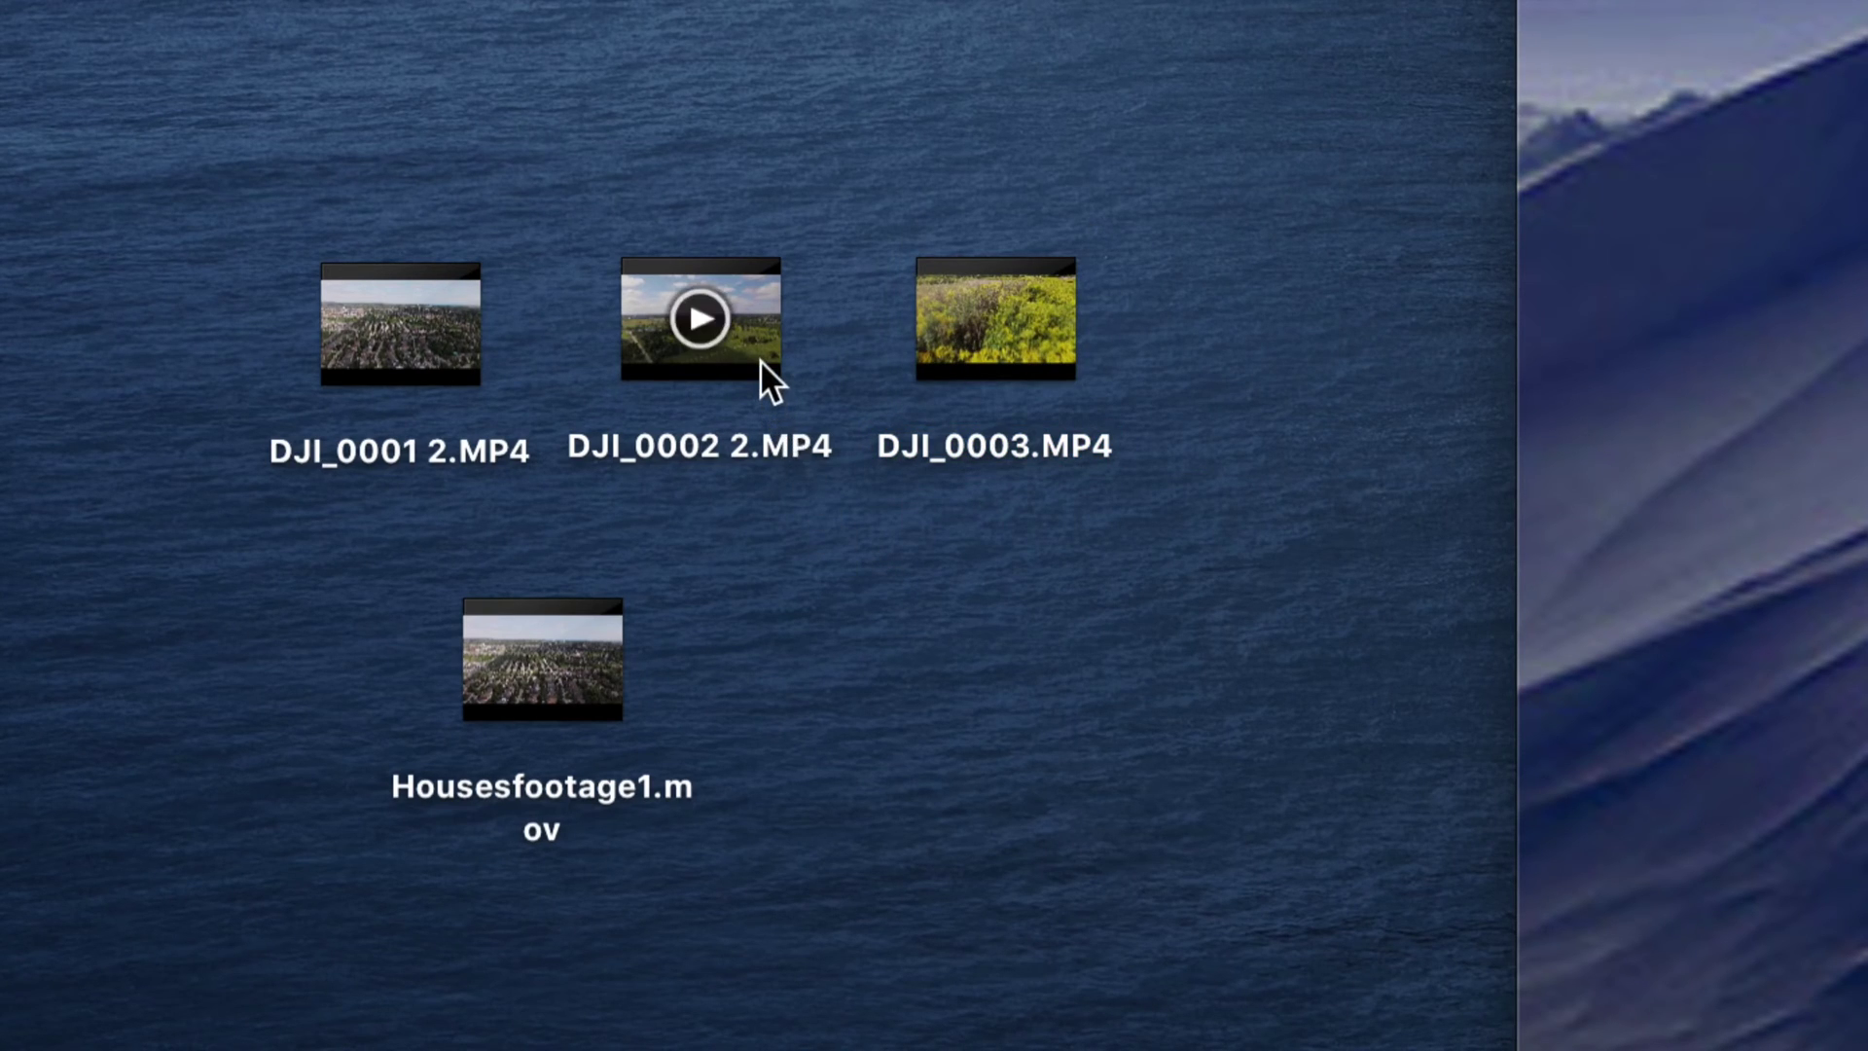
right_click(931, 331)
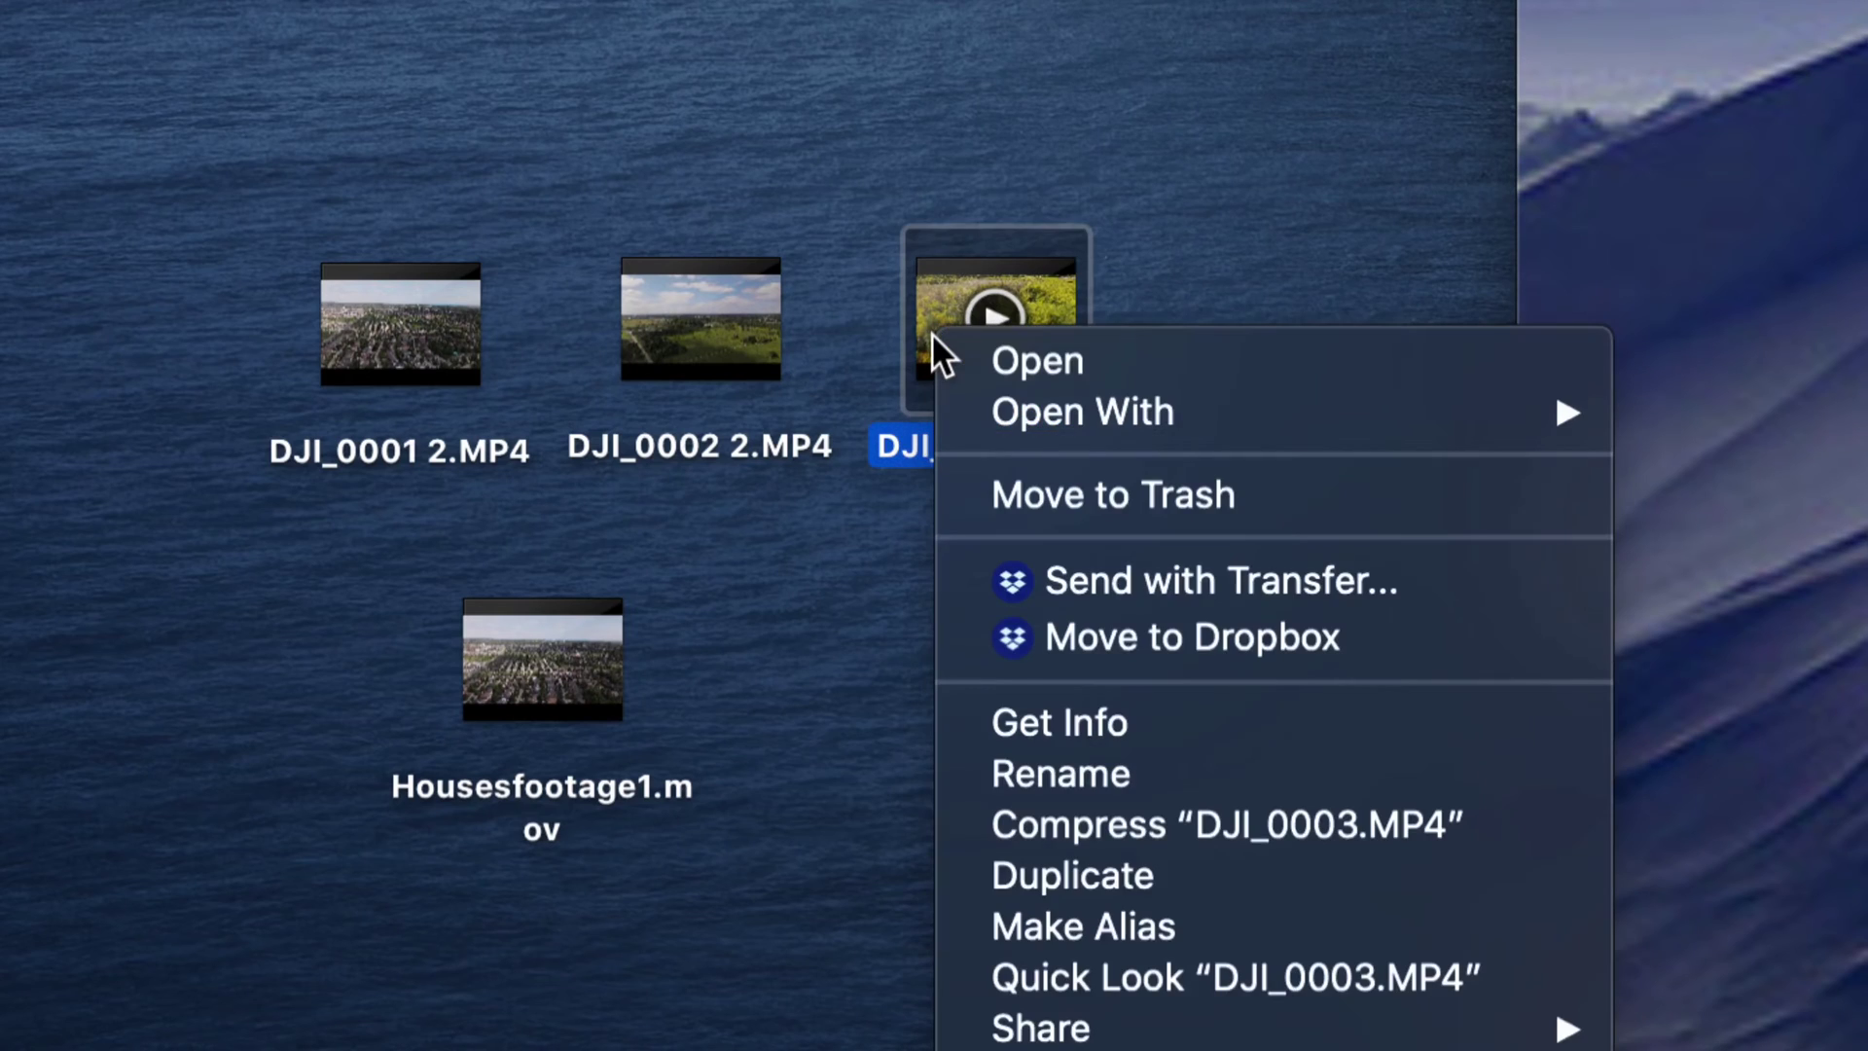
mouse_move(1020, 411)
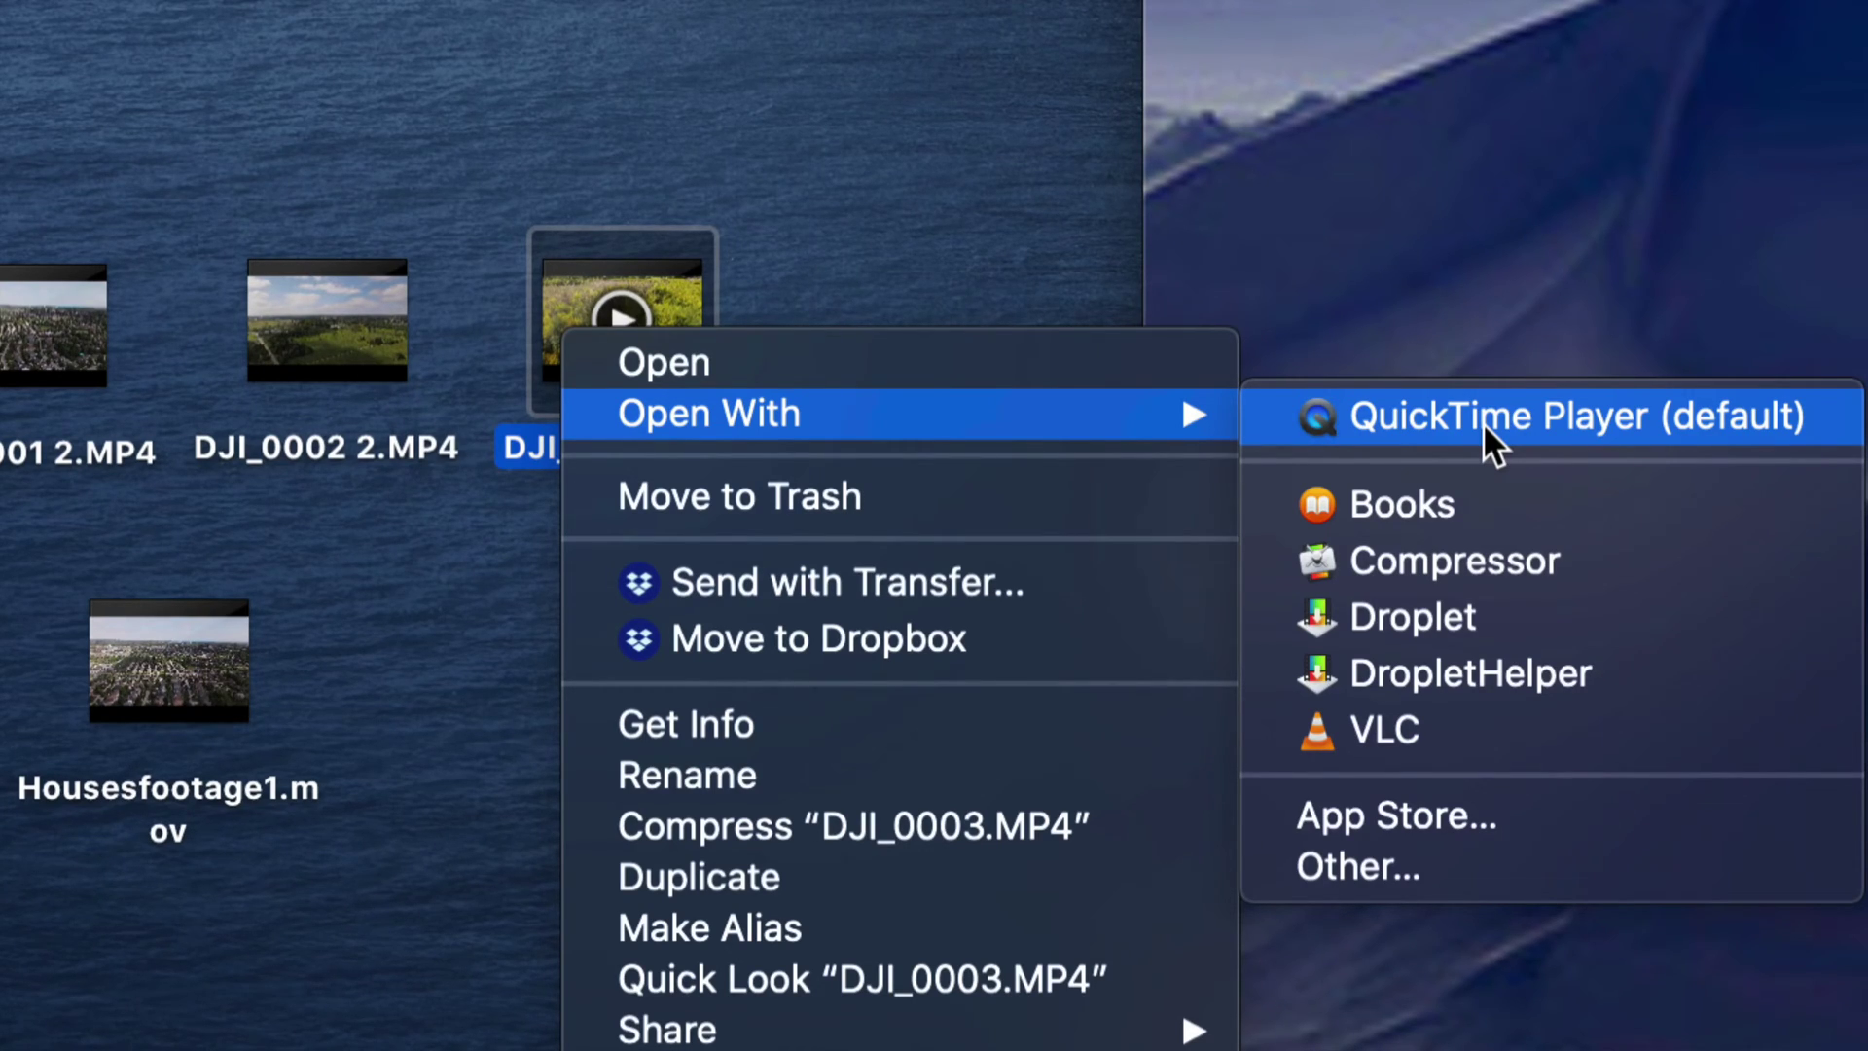
left_click(1483, 422)
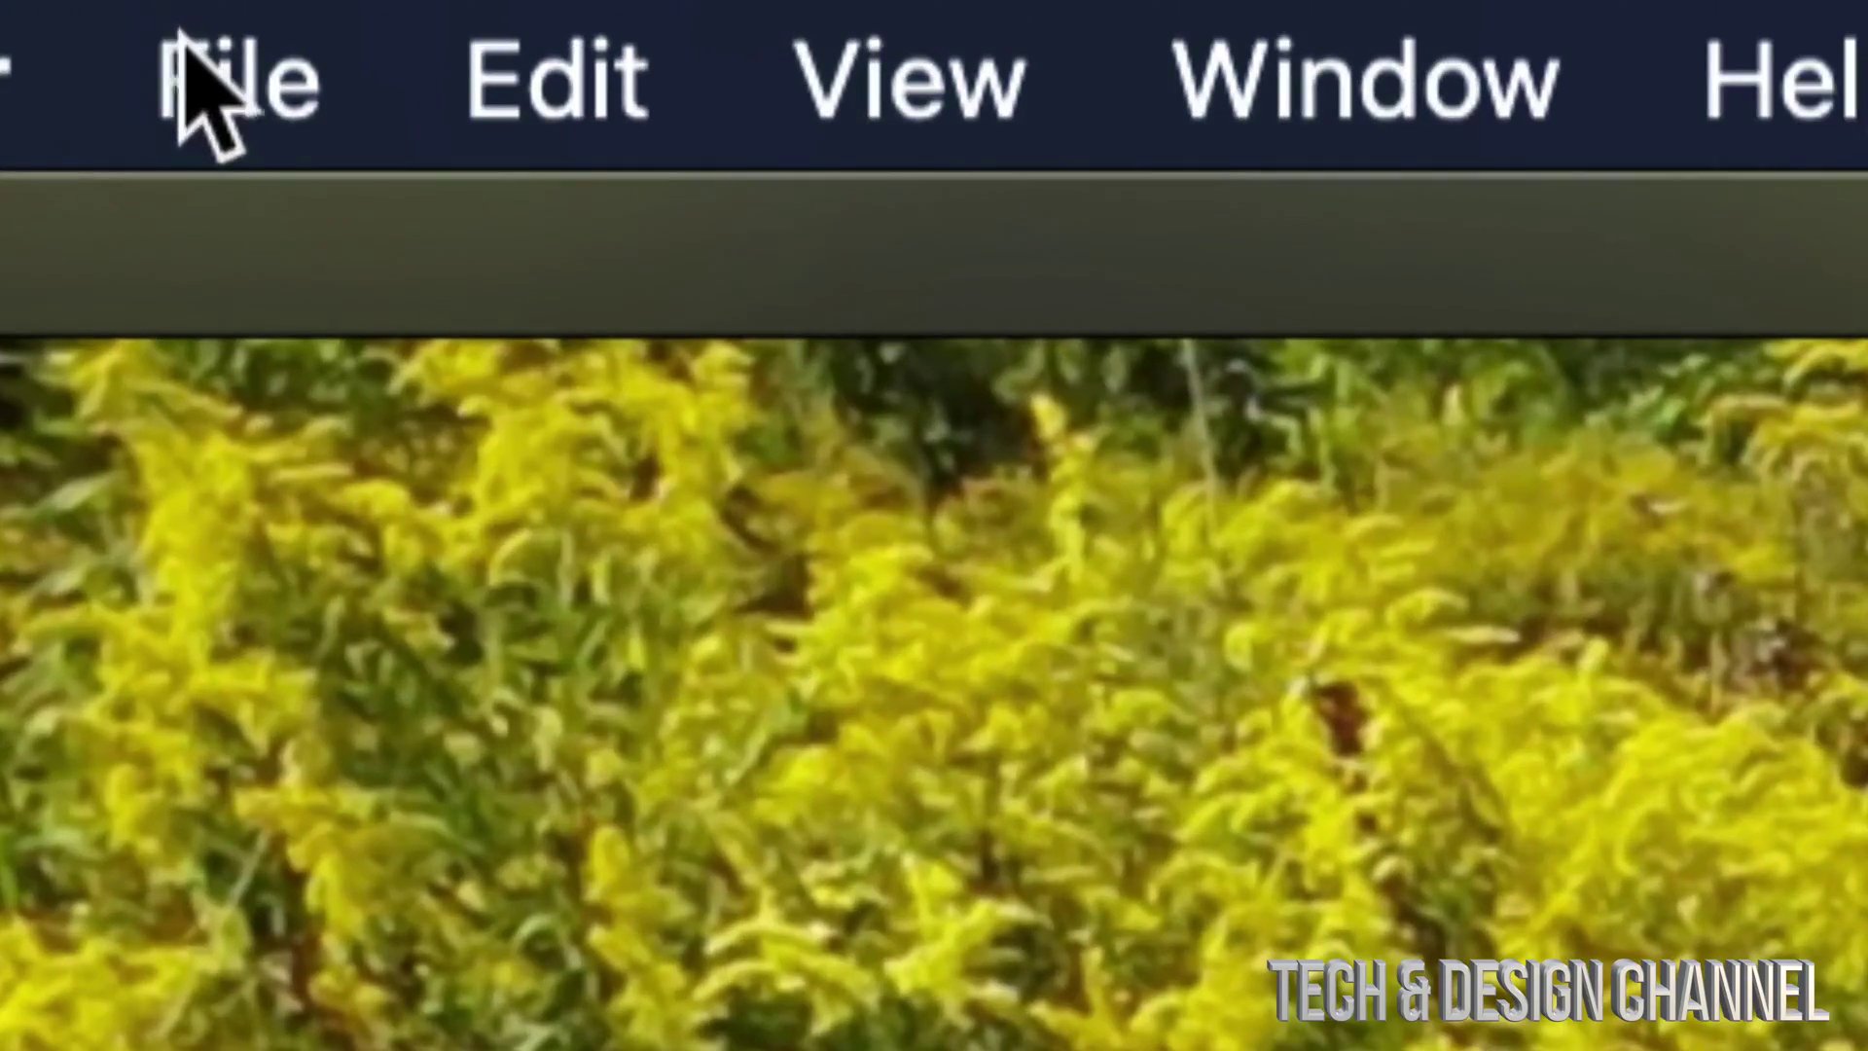
Export the clip at 1080p to the Desktop as saidjasiojdoisajdoisa.mov.
left_click(236, 83)
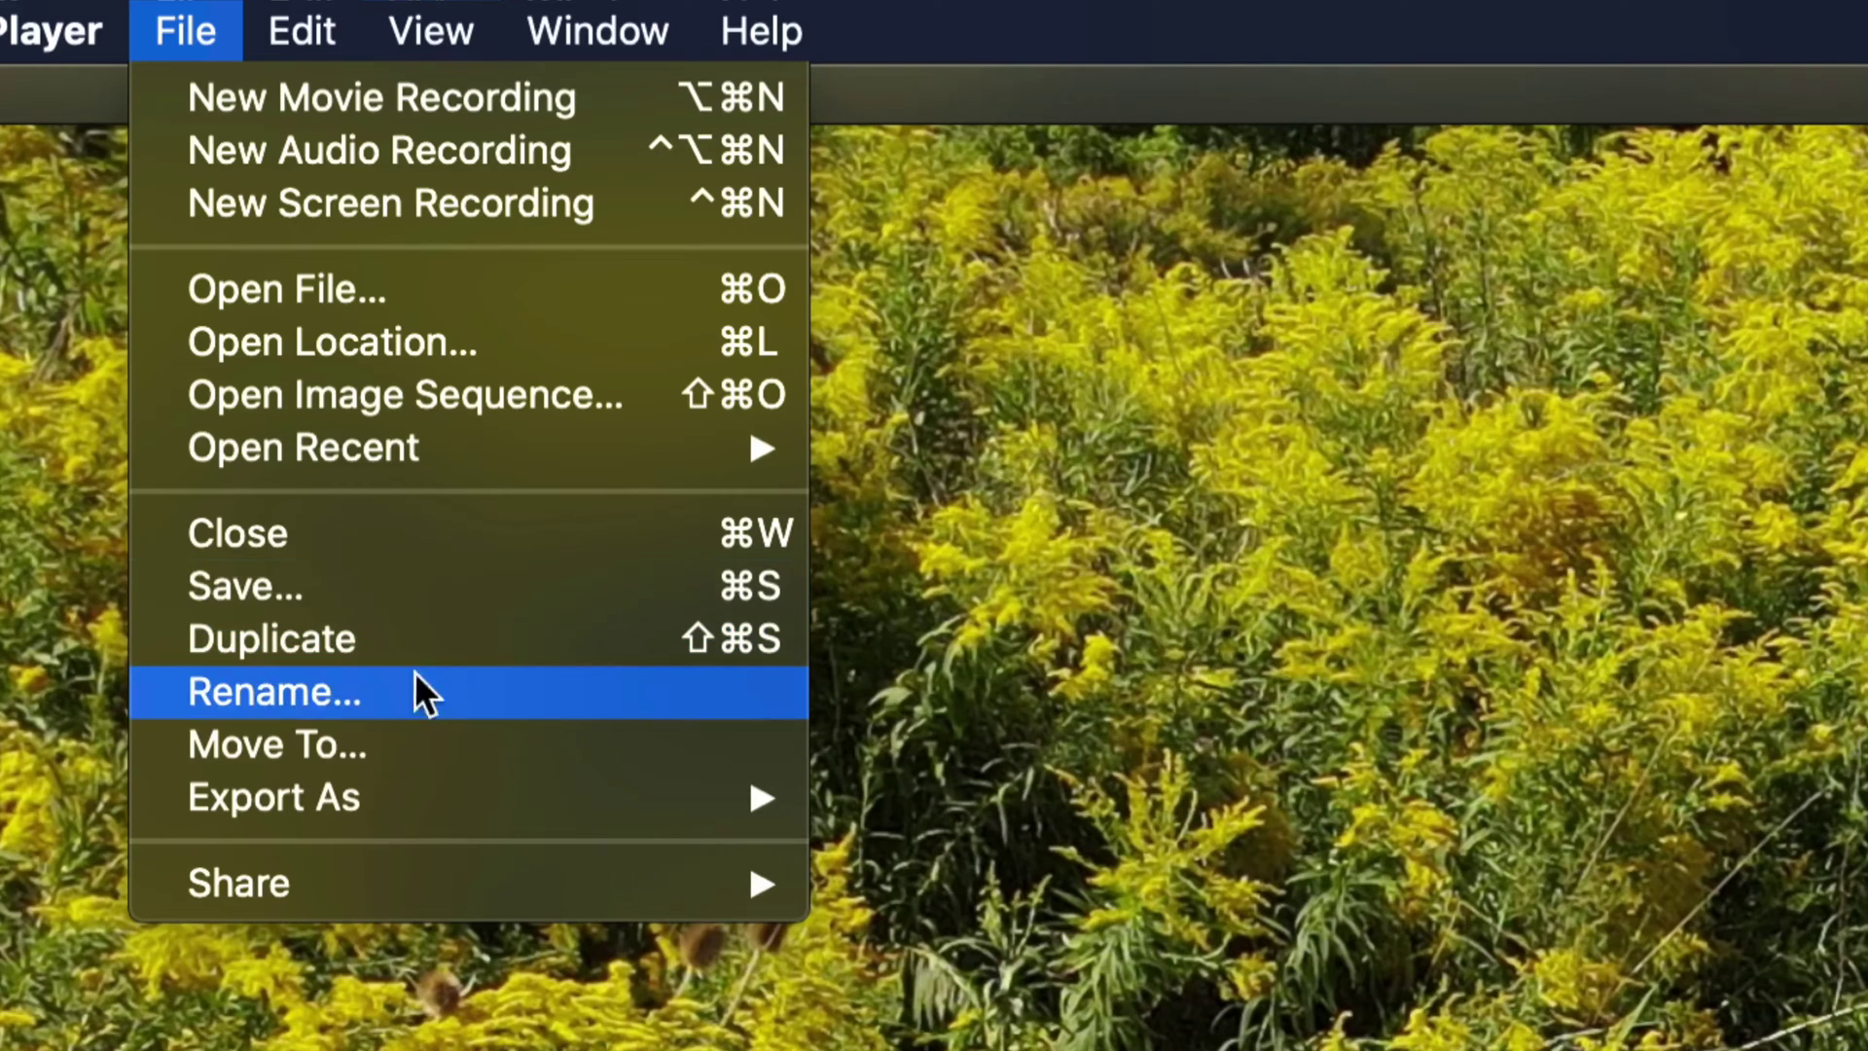
mouse_move(387, 787)
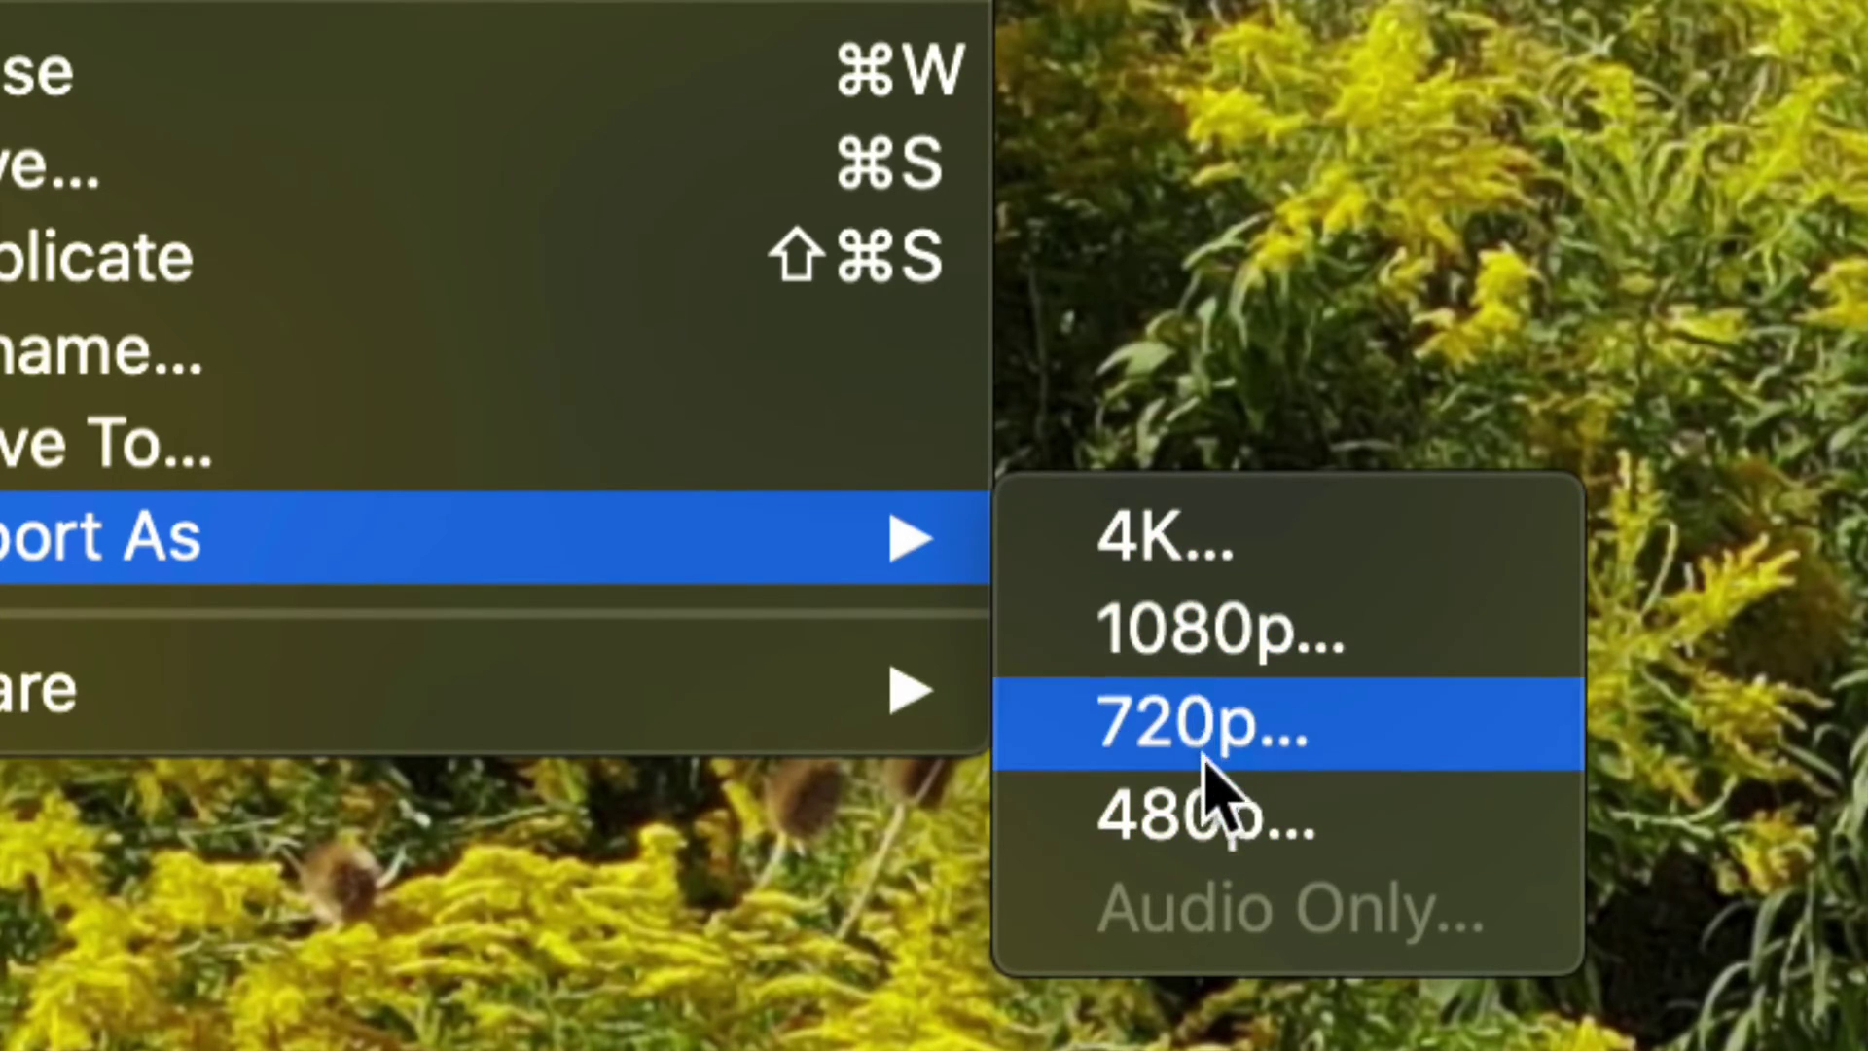
left_click(1206, 754)
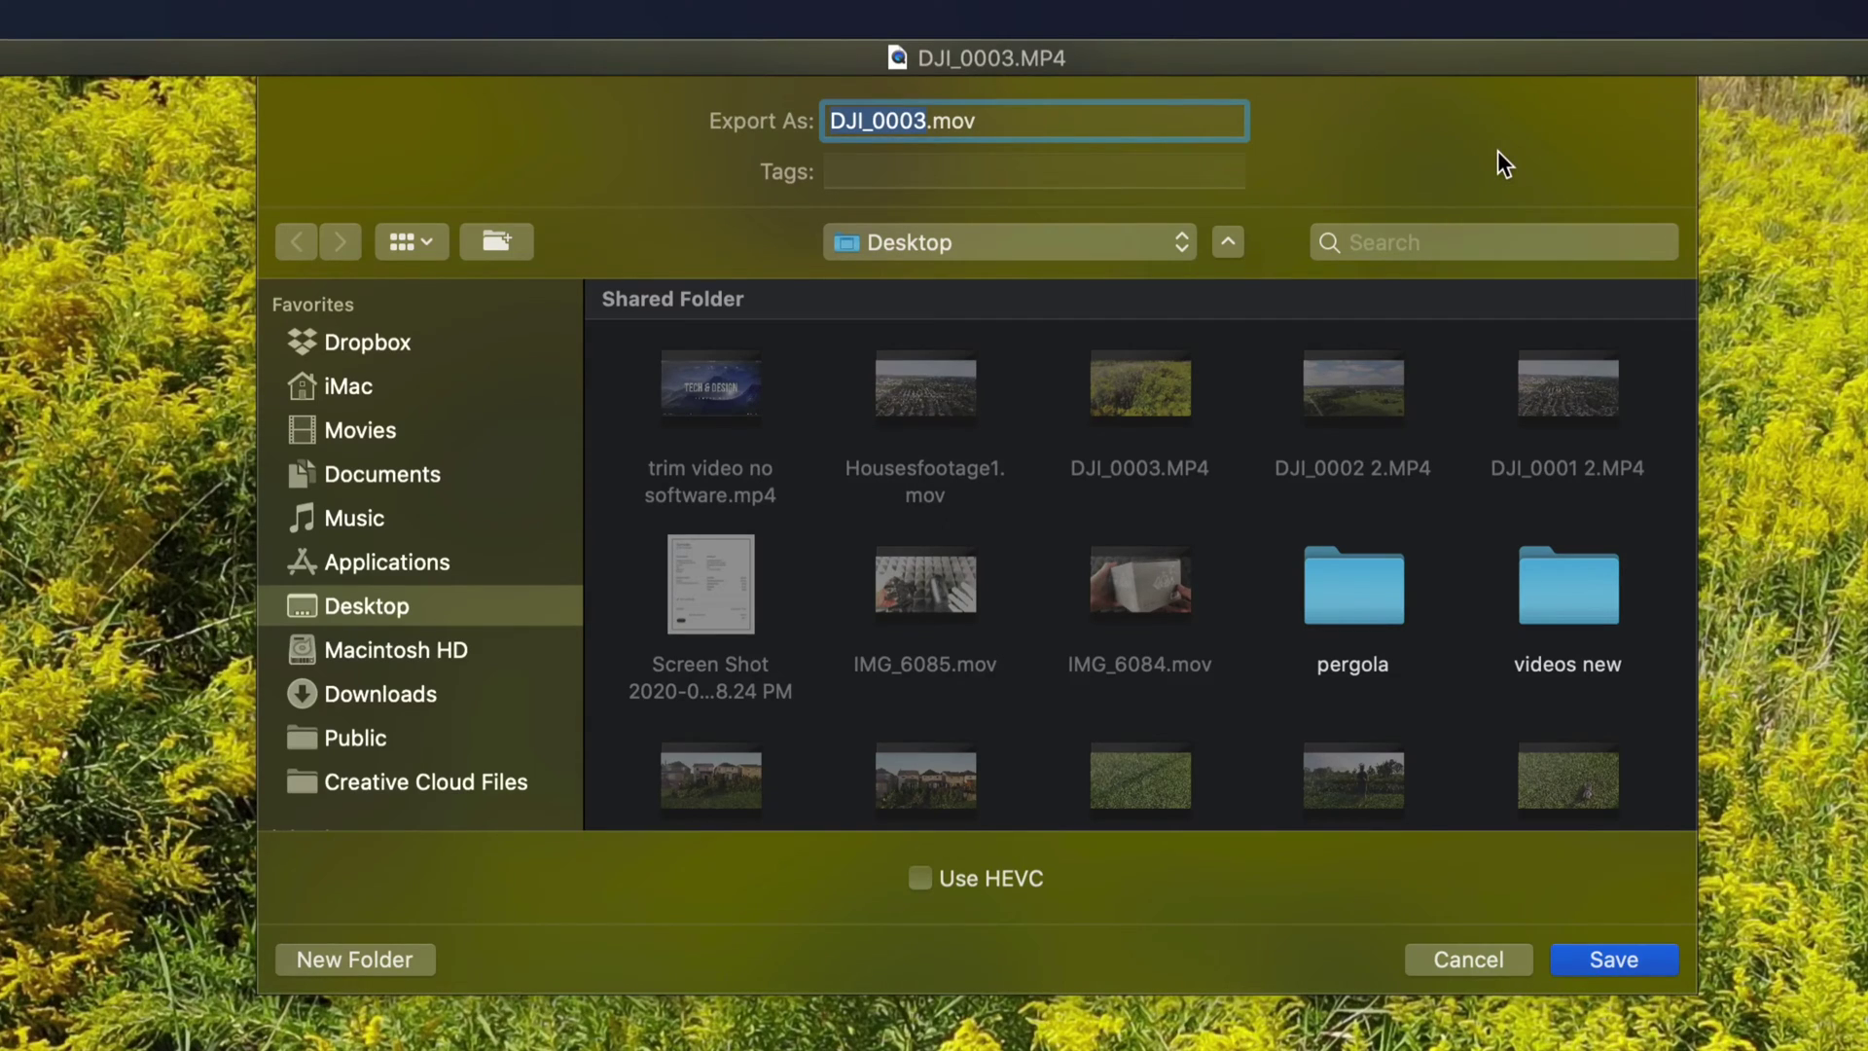
type("saidjasiojdoisajdoisa")
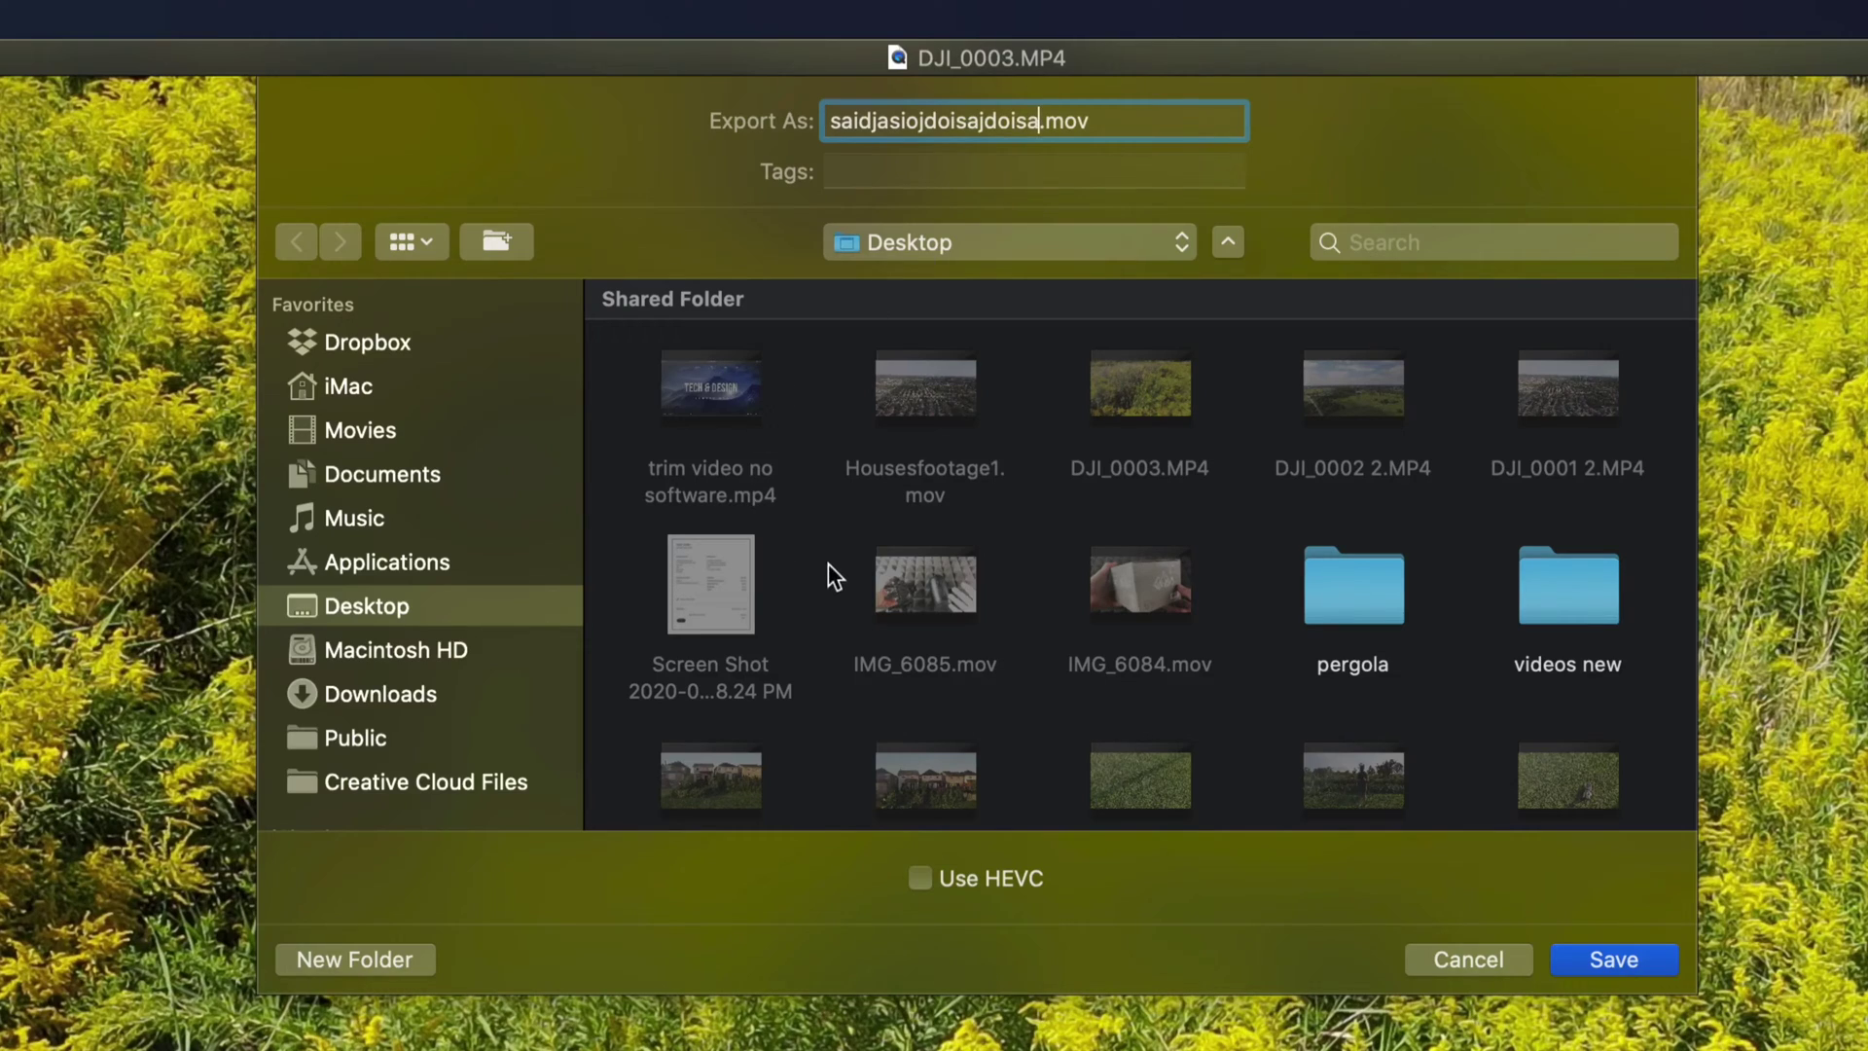
mouse_move(1533, 790)
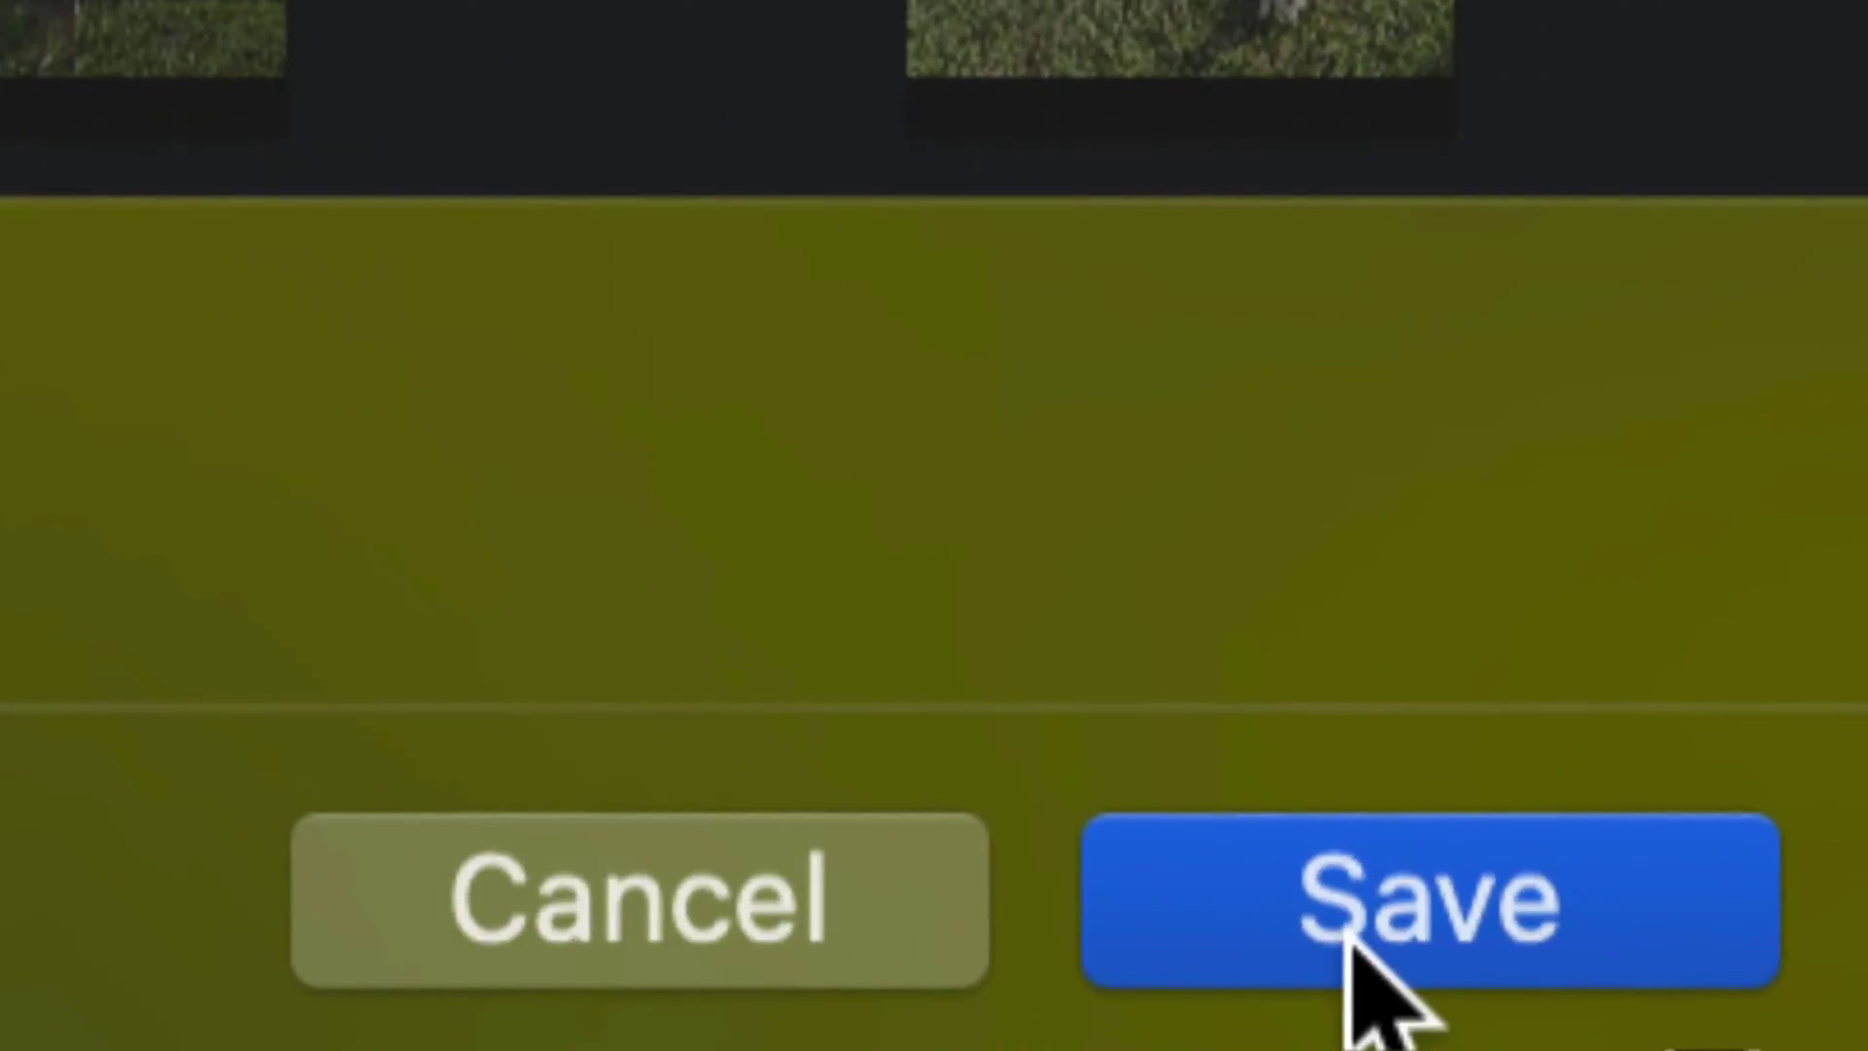
left_click(1345, 931)
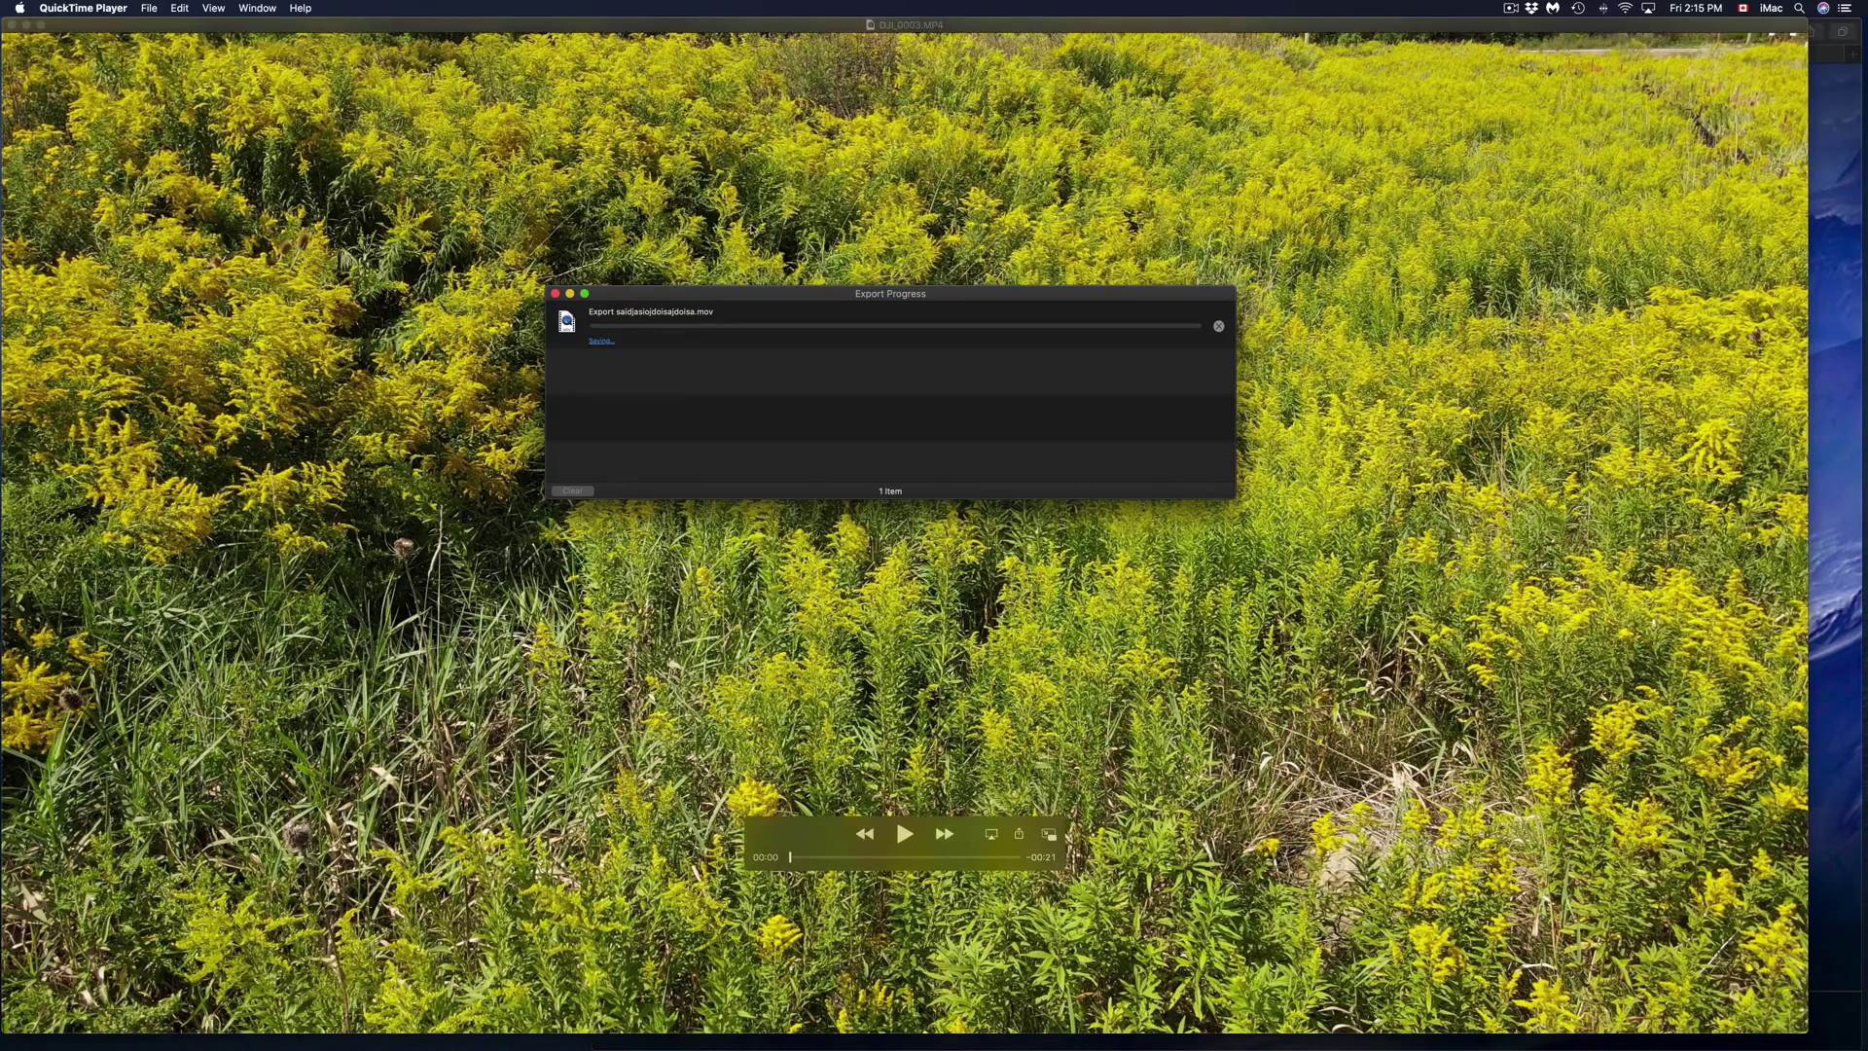
left_click_drag(767, 297, 803, 304)
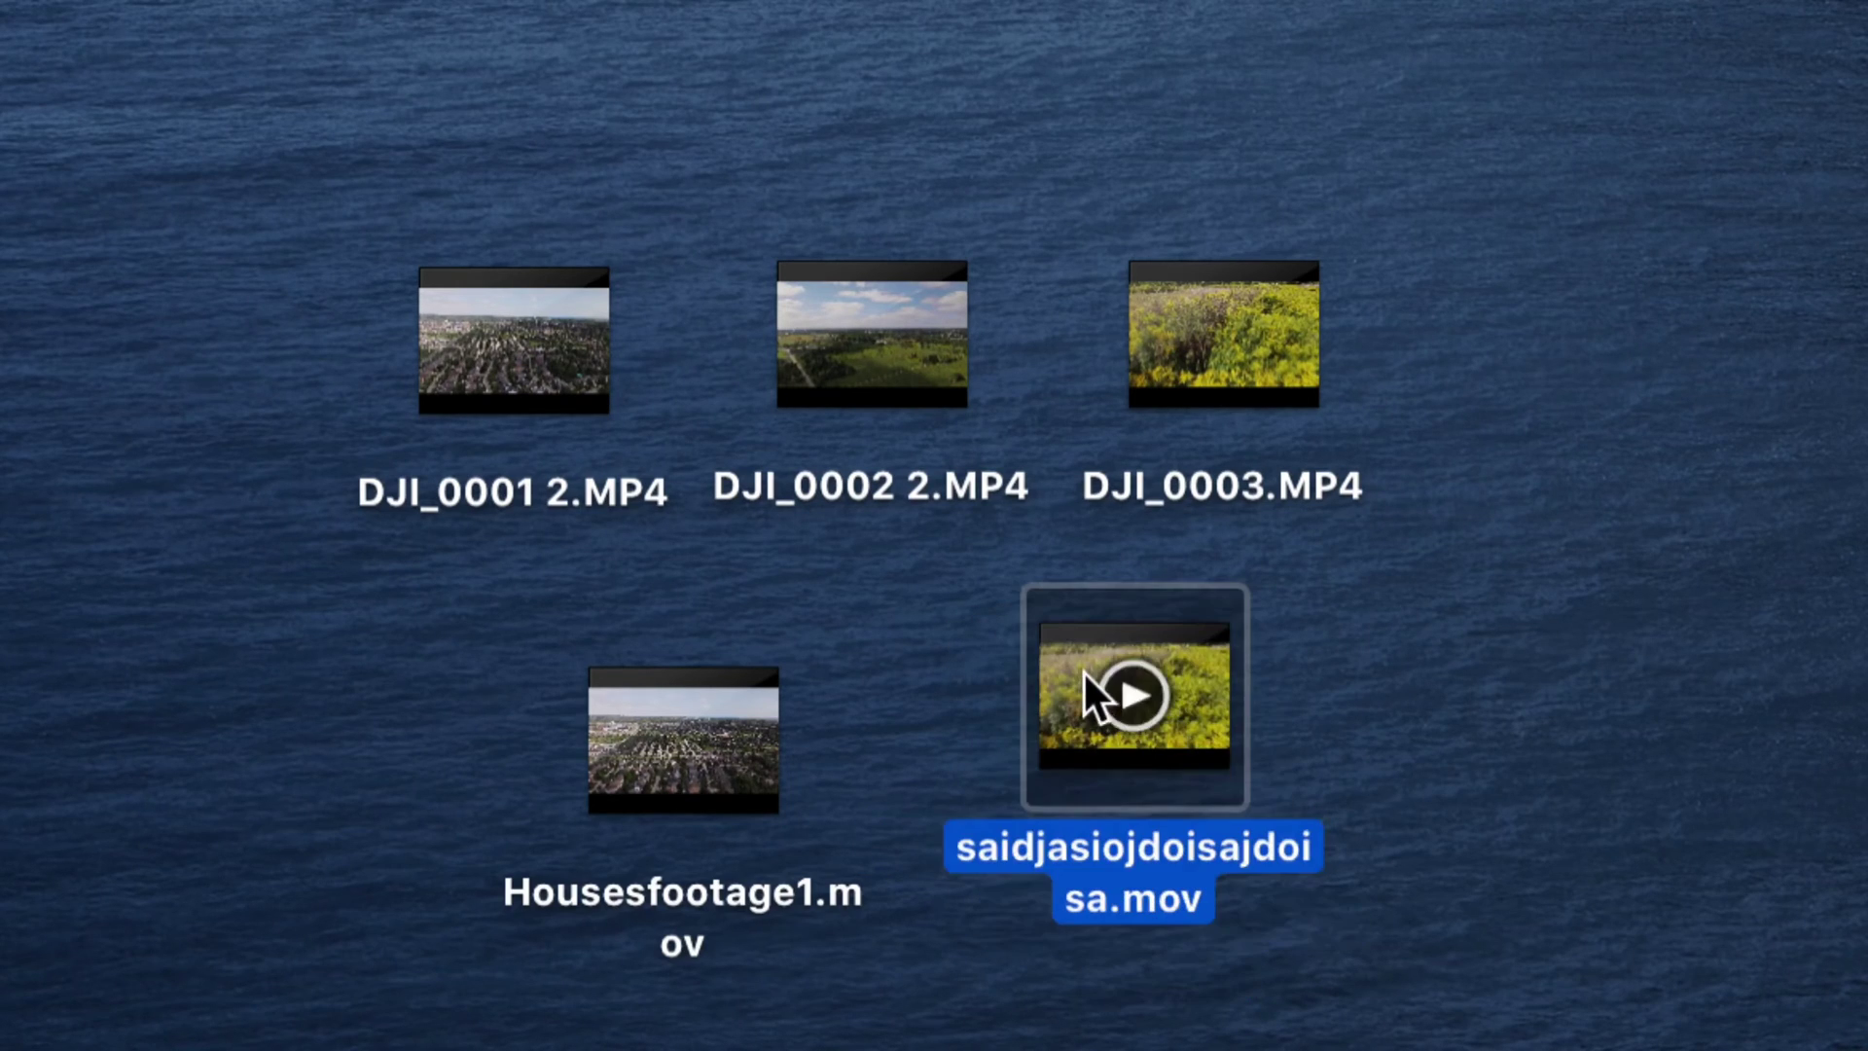
Show the file information of saidjasiojdoisajdoisa.mov on the desktop and check its dimensions and file size.
left_click(1284, 763)
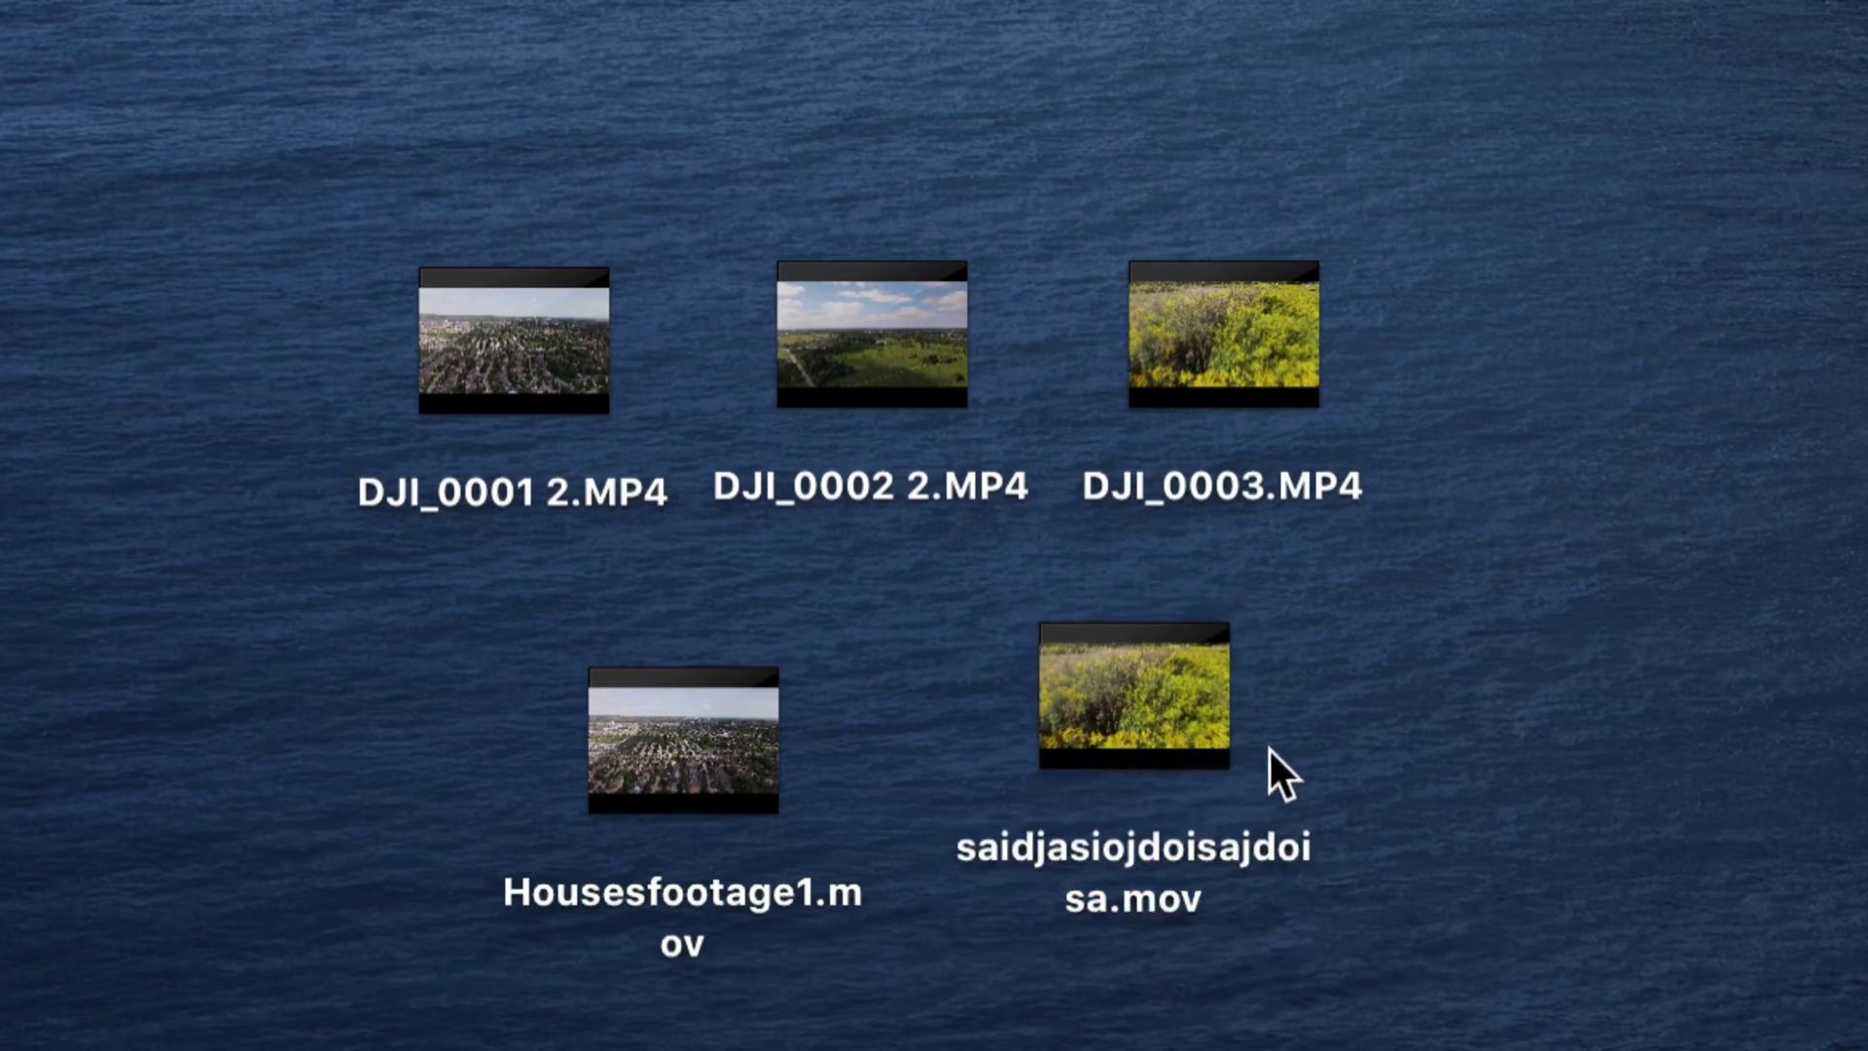
right_click(1197, 743)
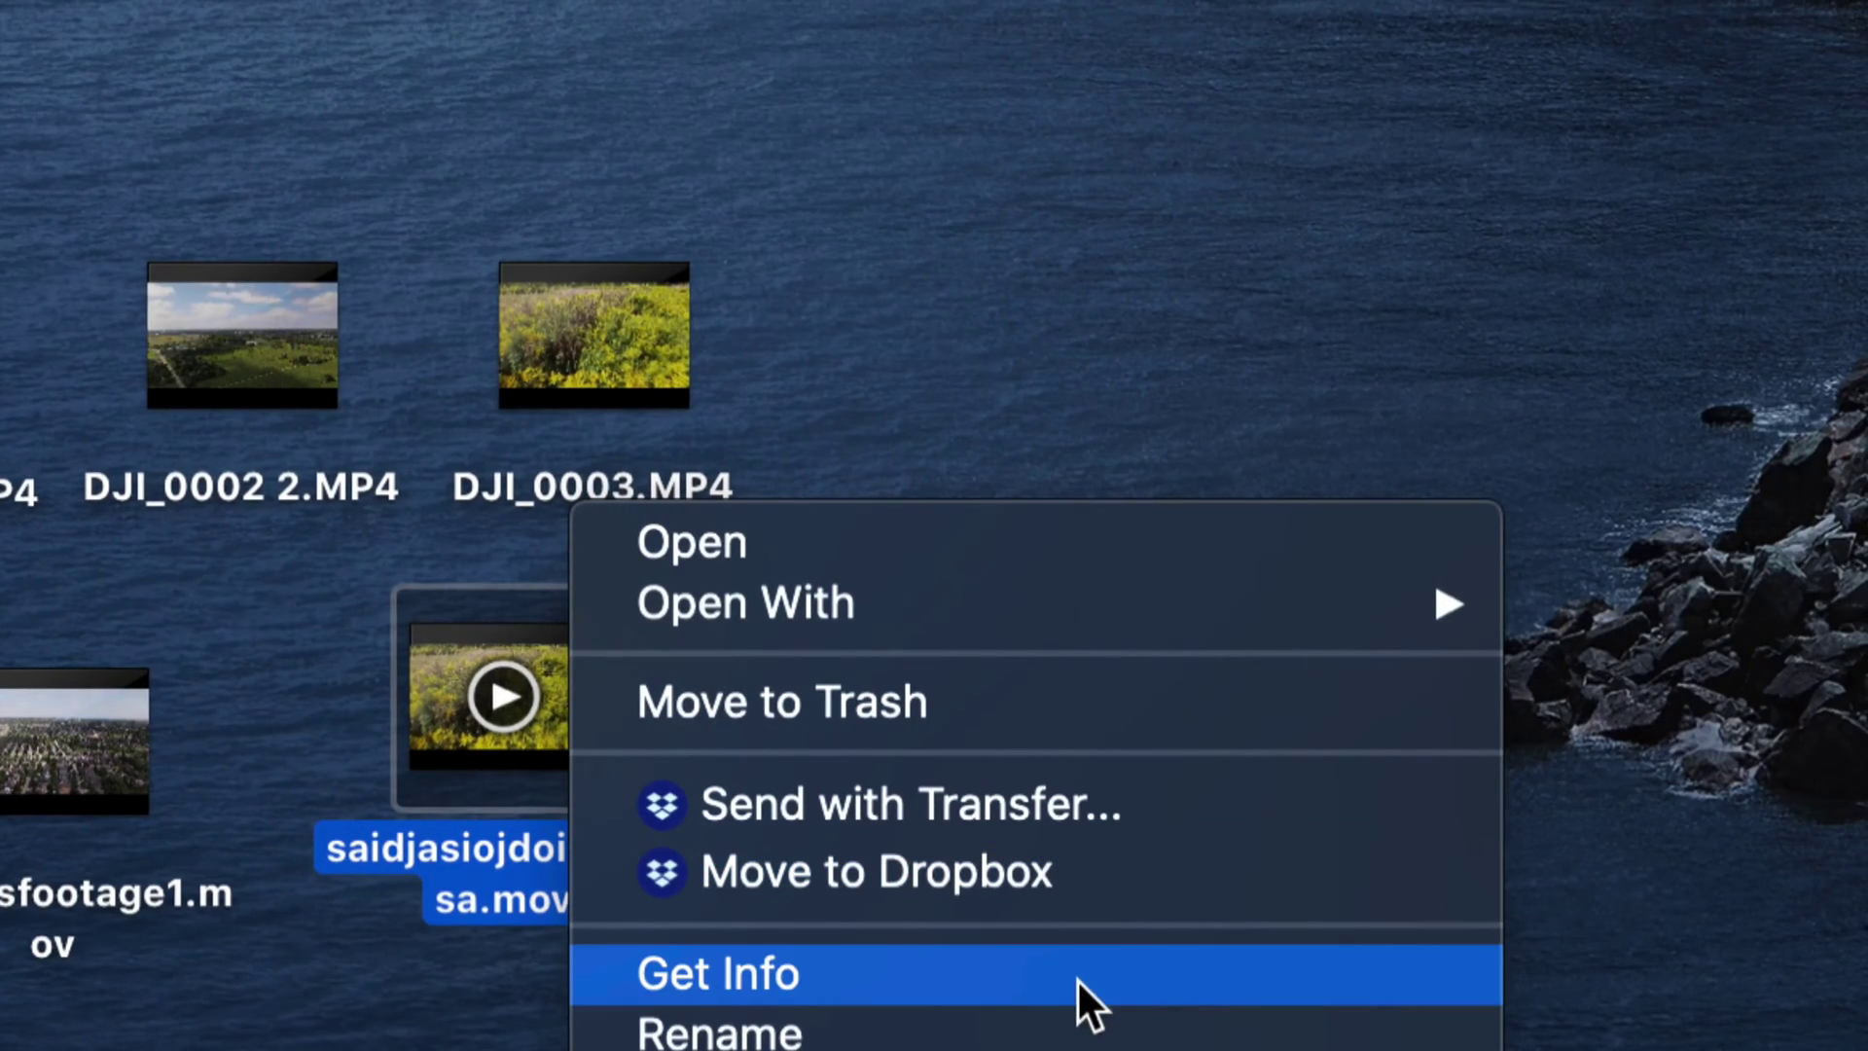
left_click(1076, 978)
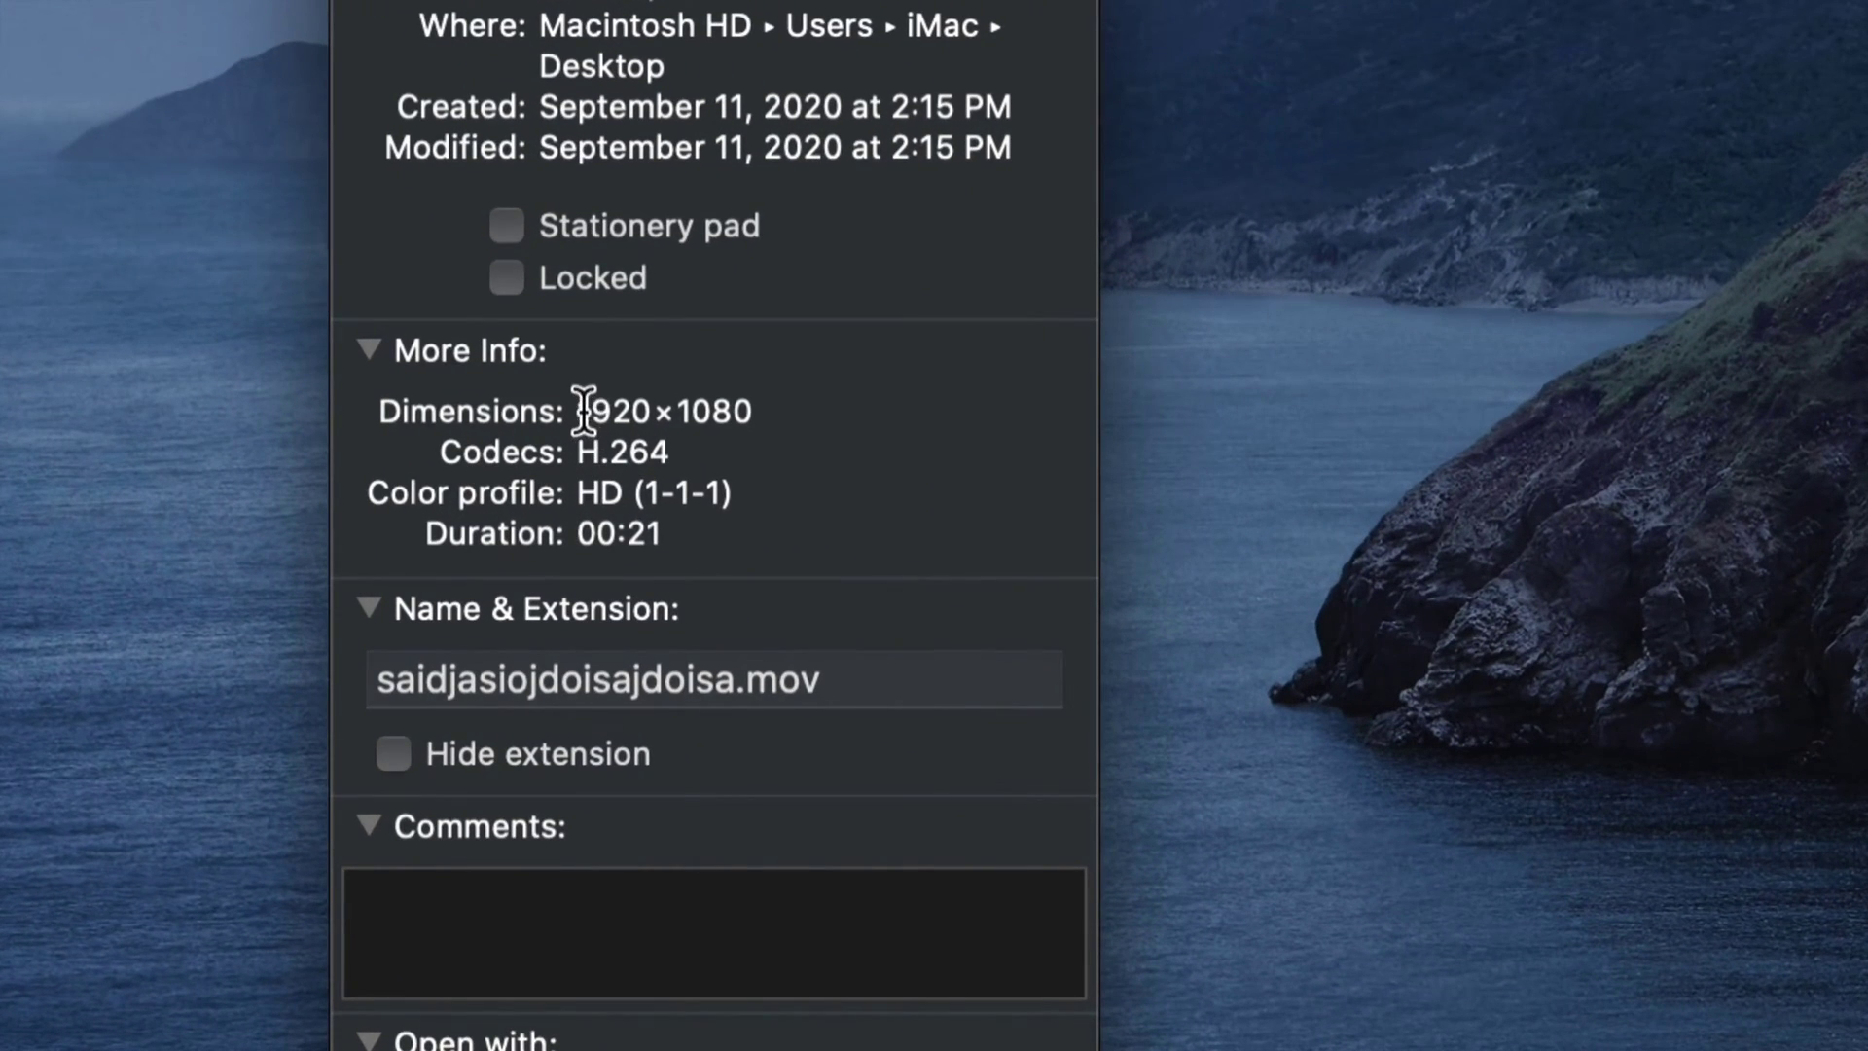
left_click_drag(584, 410, 760, 410)
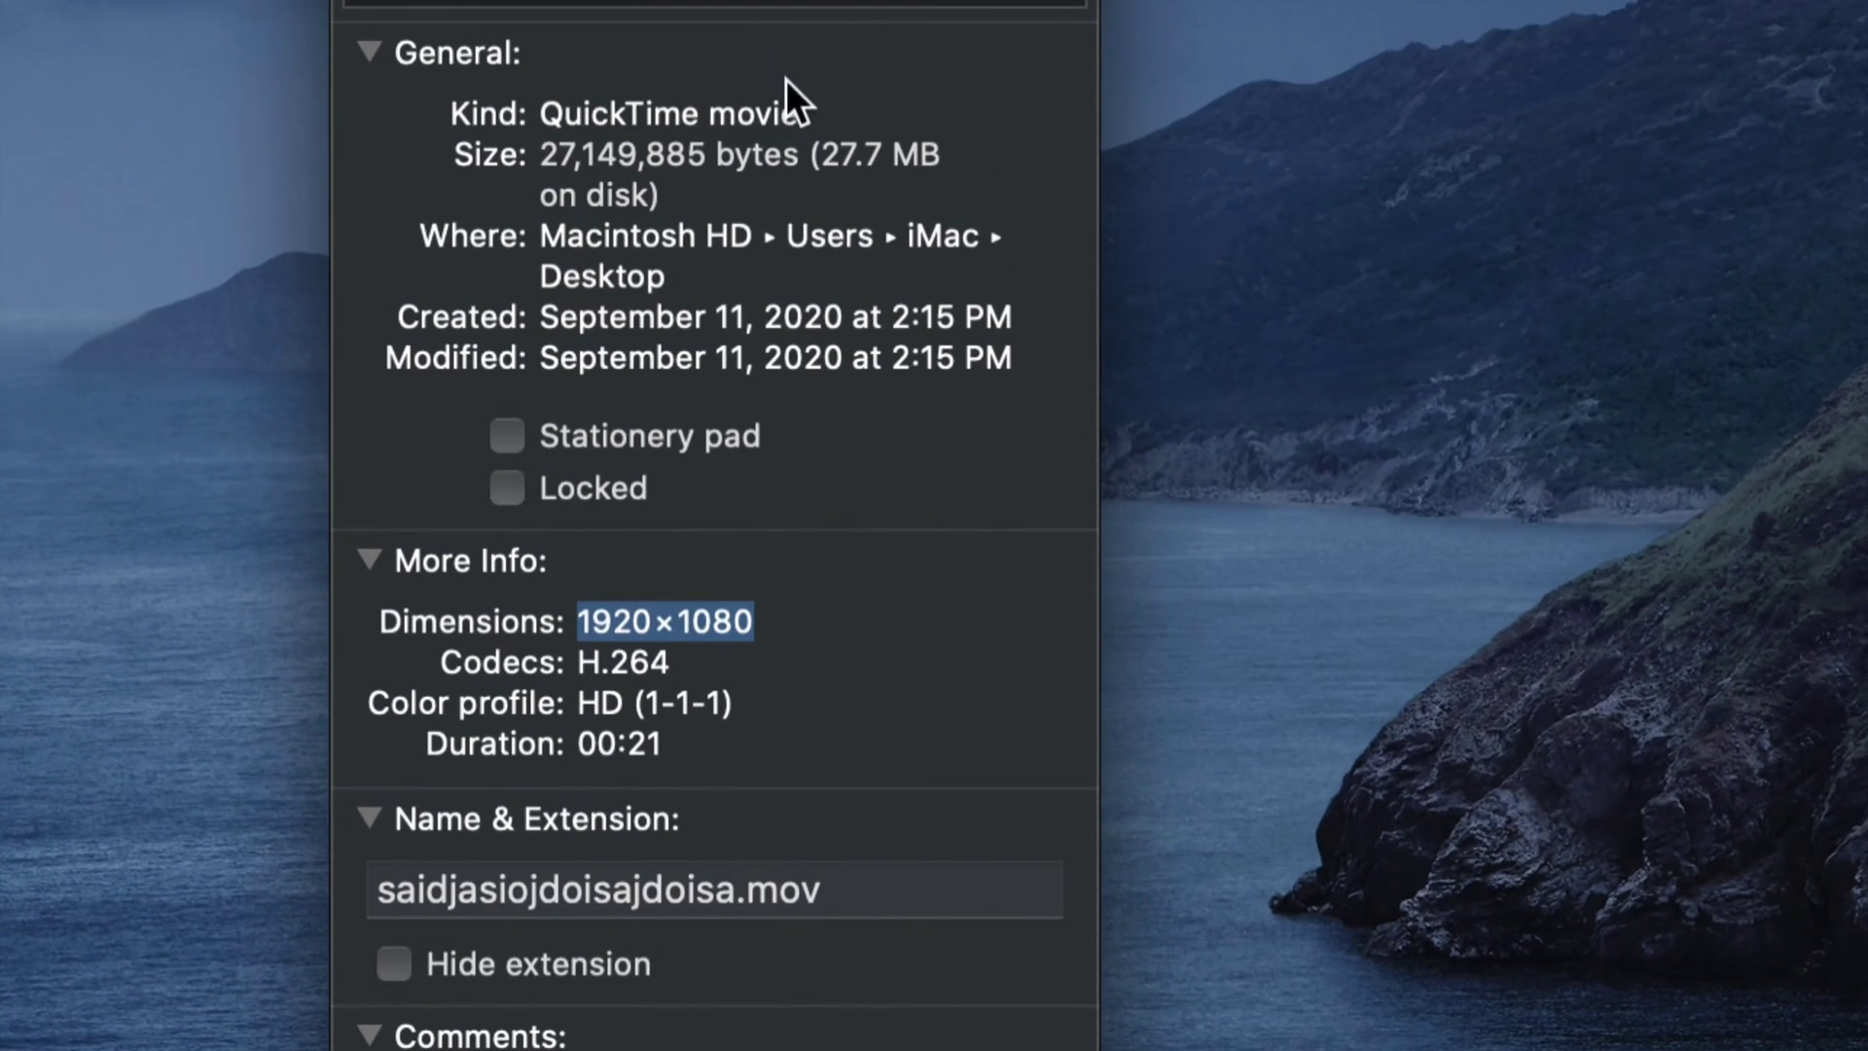
left_click_drag(822, 152, 967, 151)
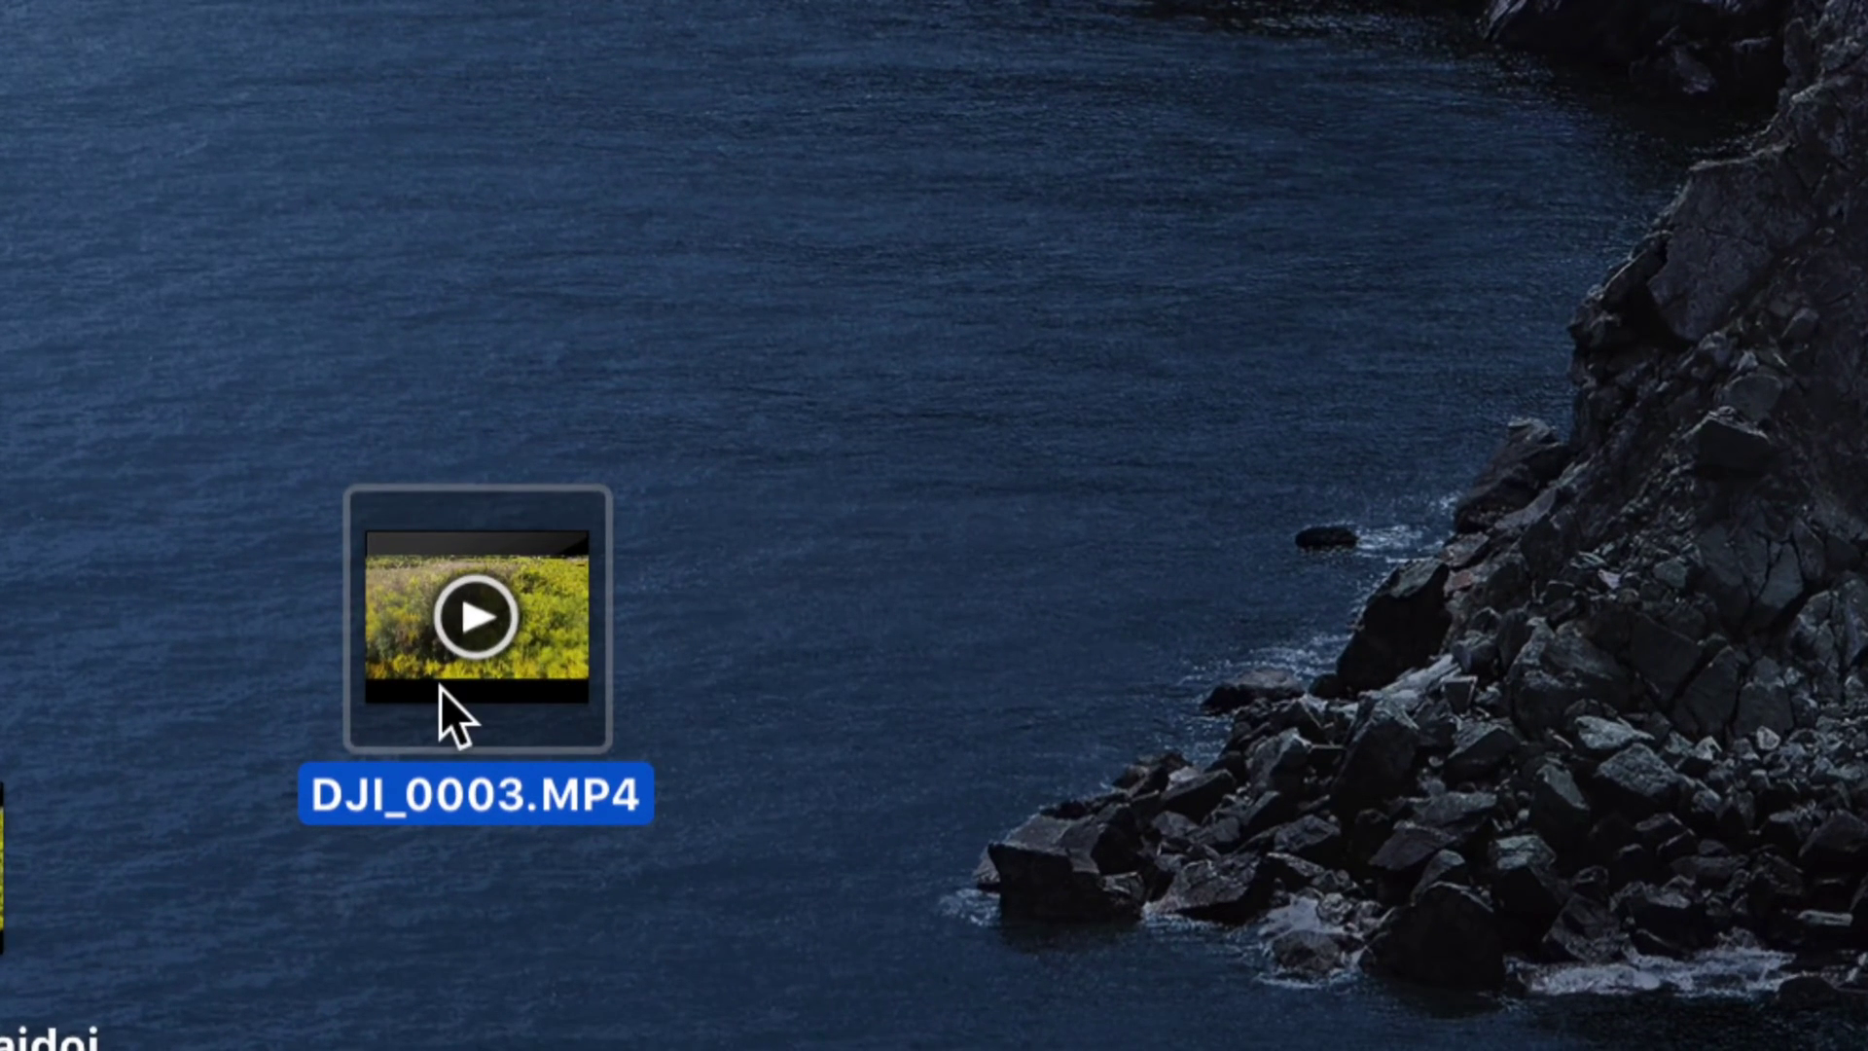
Show the file information of the original DJI_0003.MP4 and compare its dimensions with those of the exported copy.
right_click(441, 689)
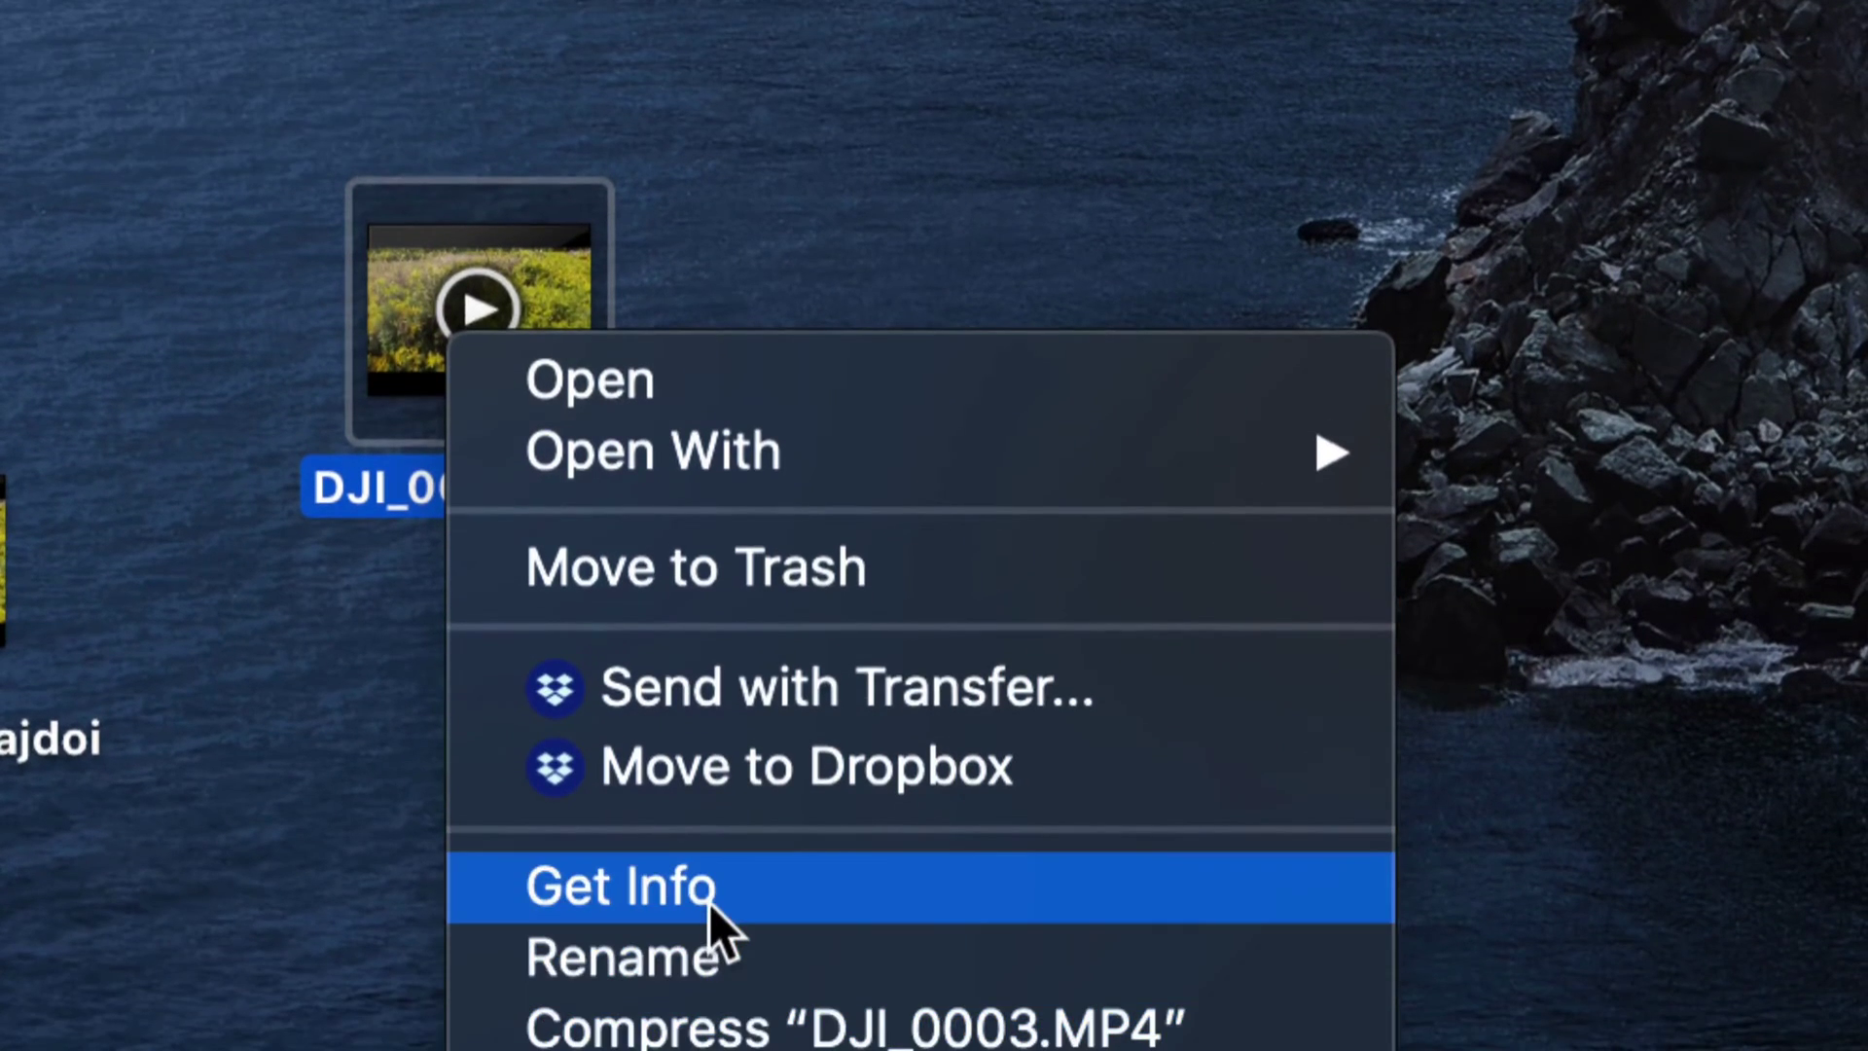
left_click(709, 1008)
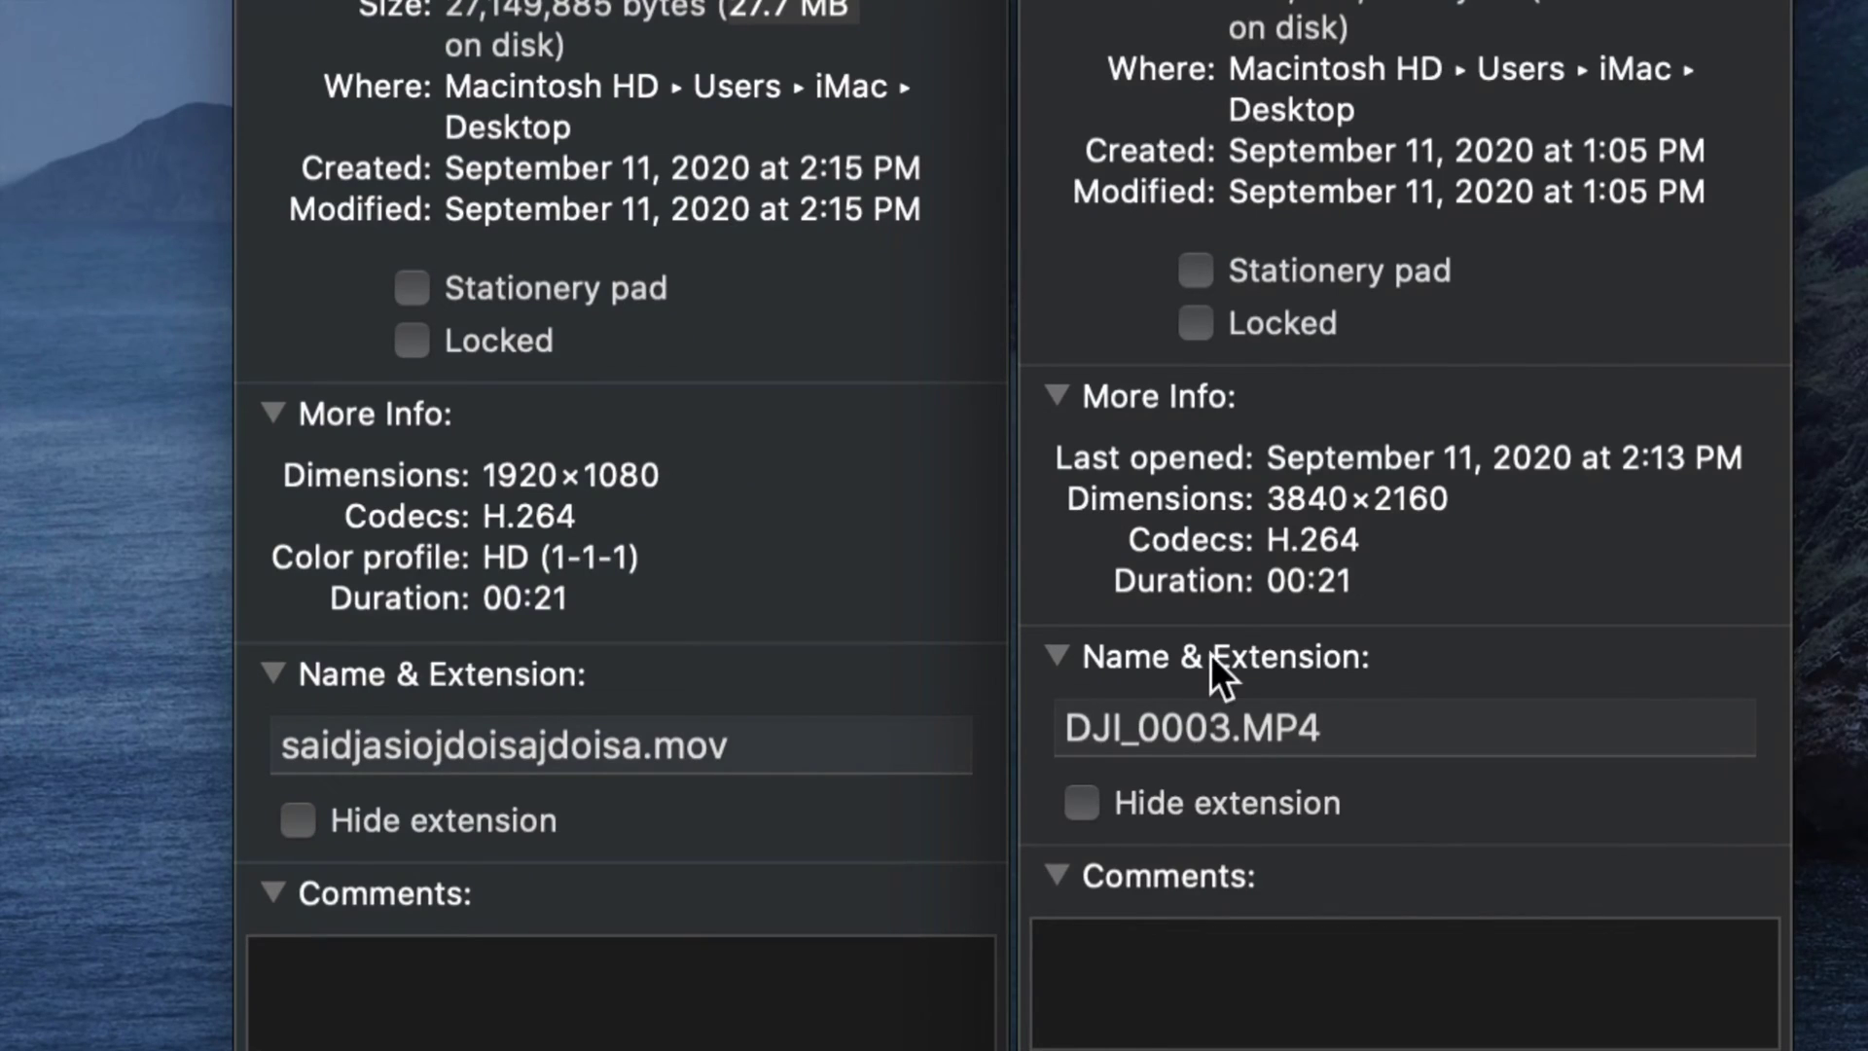
left_click_drag(1446, 500, 1255, 487)
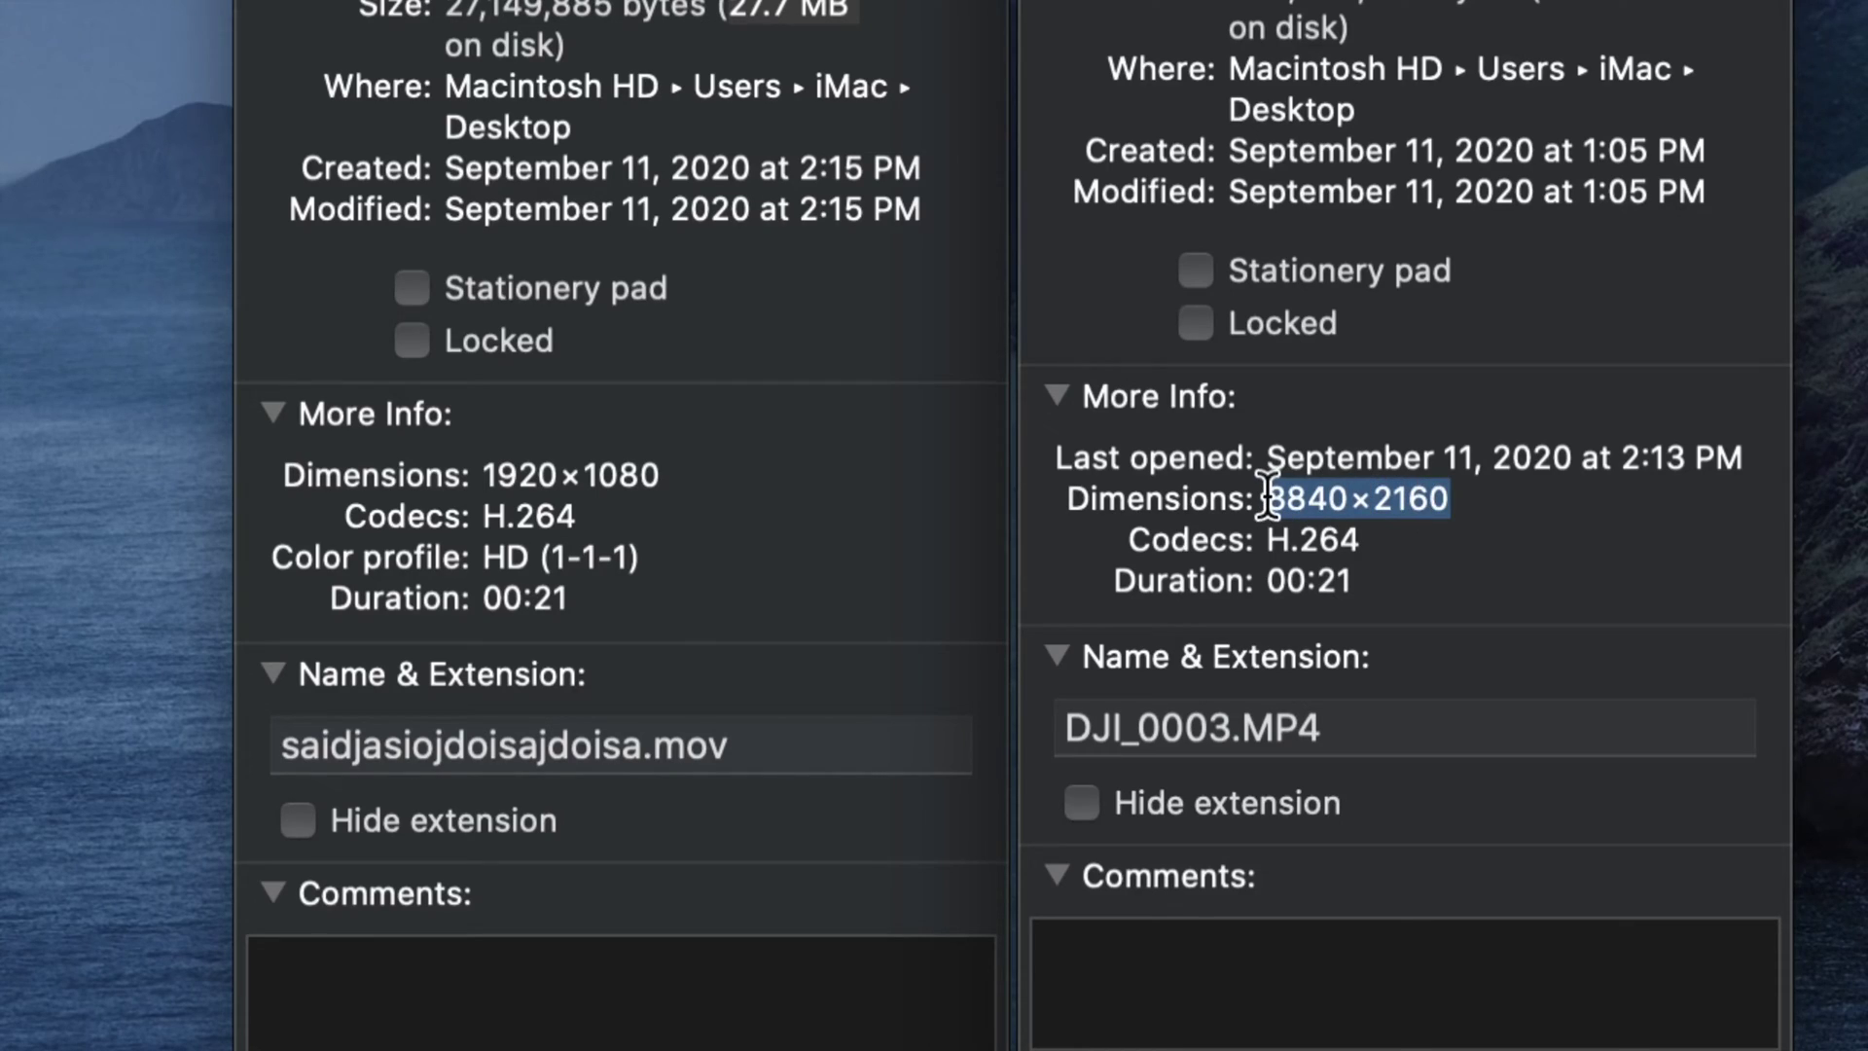
left_click_drag(664, 475, 460, 476)
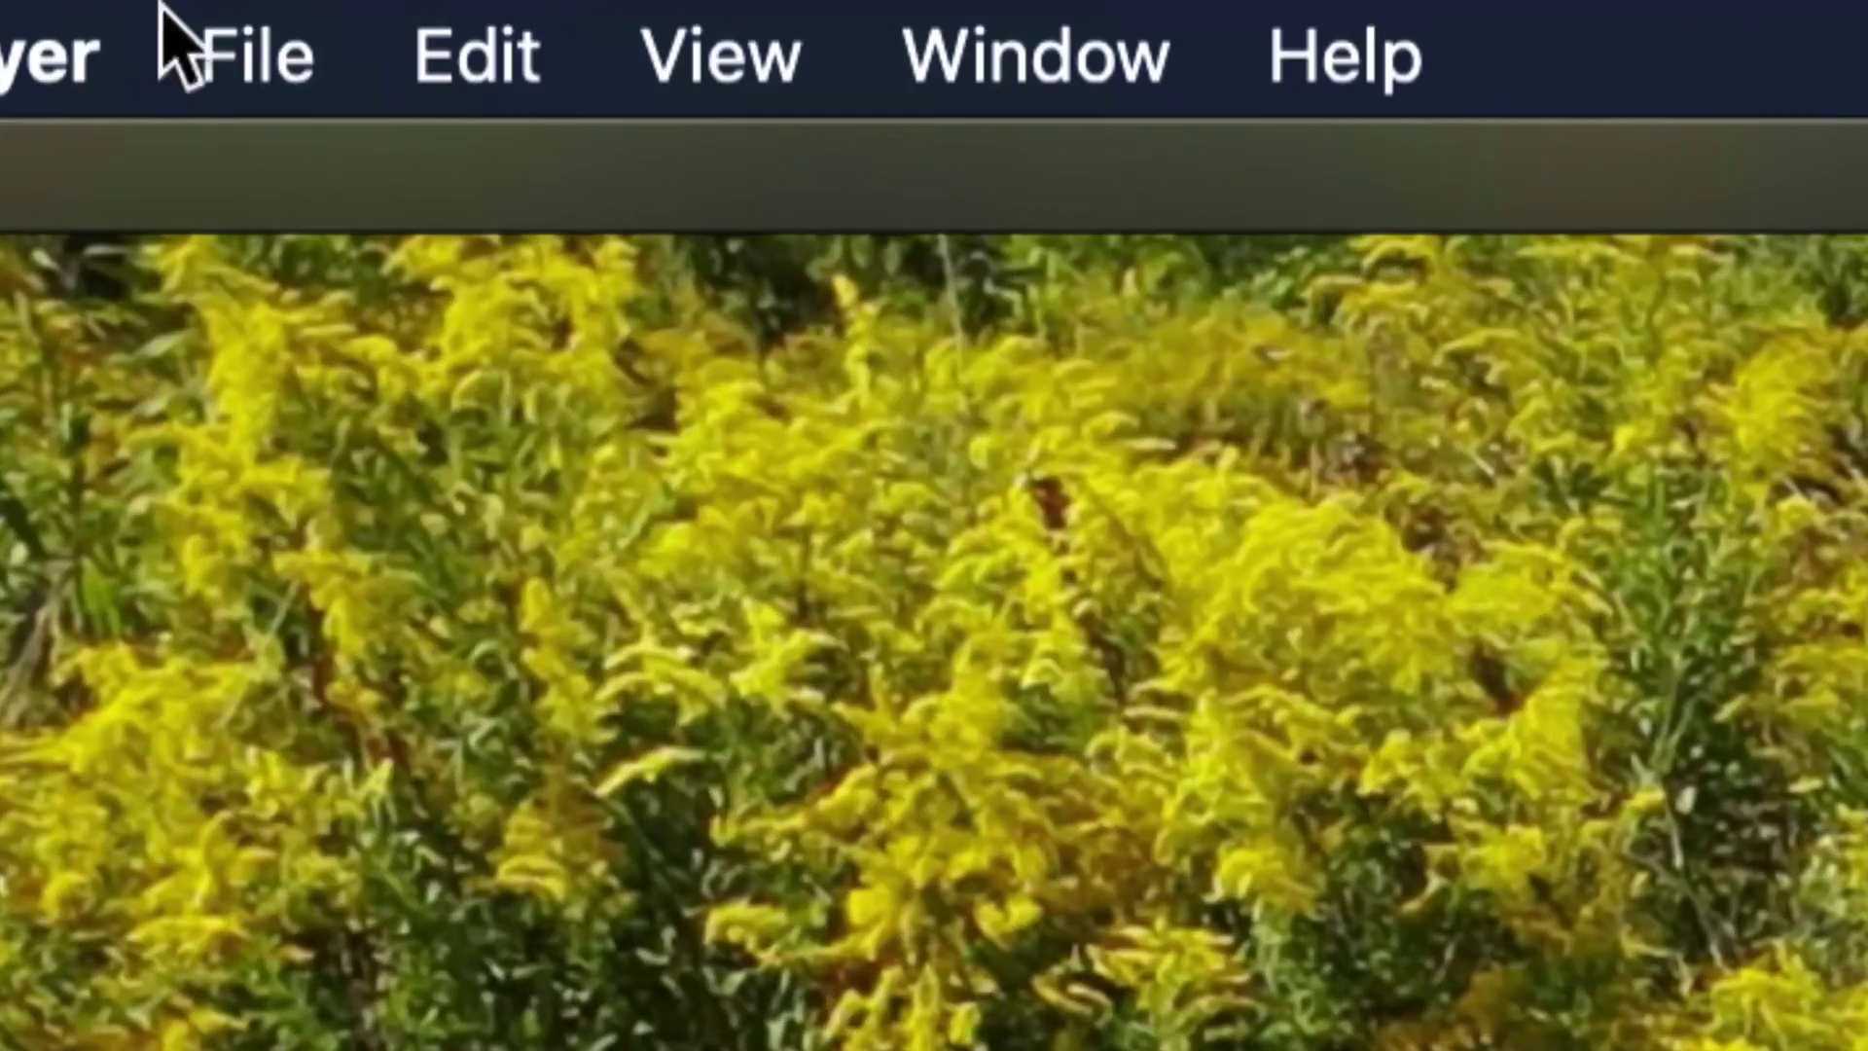
Export the DJI_0003.MP4 clip in QuickTime Player at 4K to the Desktop as akhdjashdkjash.mov.
left_click(142, 8)
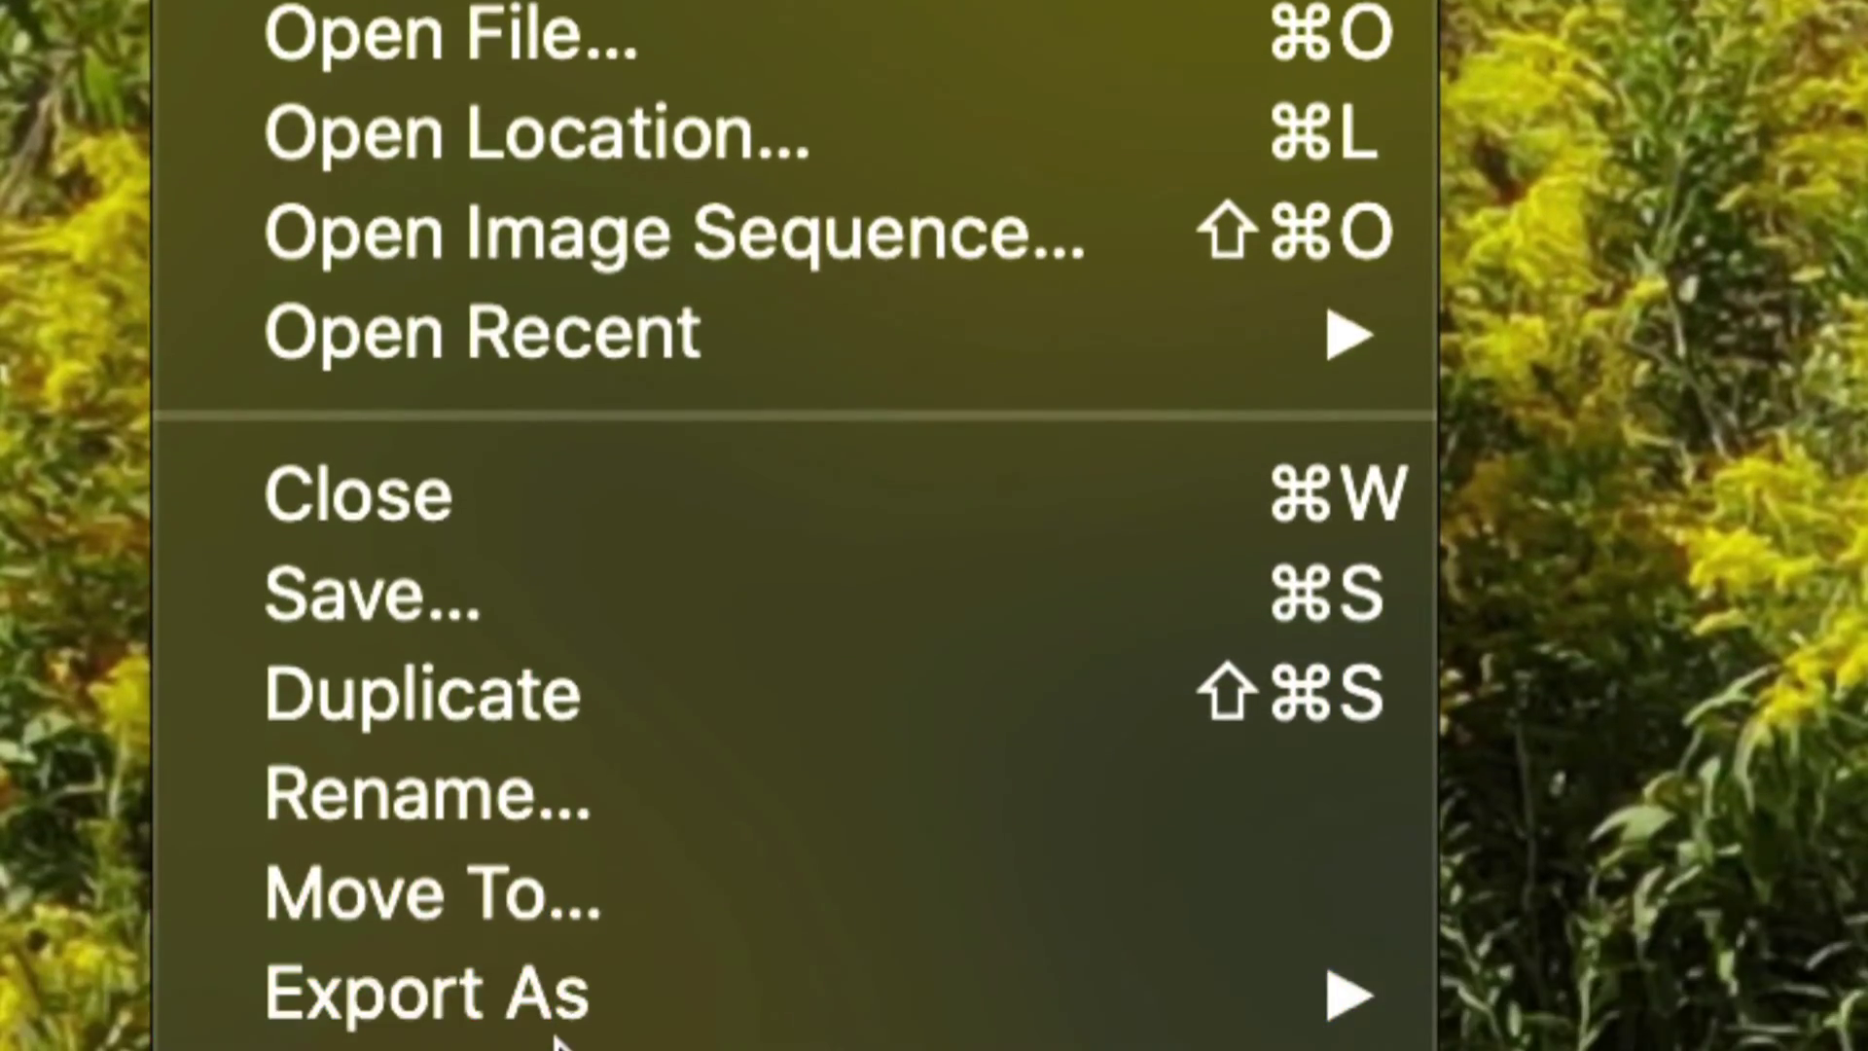
mouse_move(564, 1017)
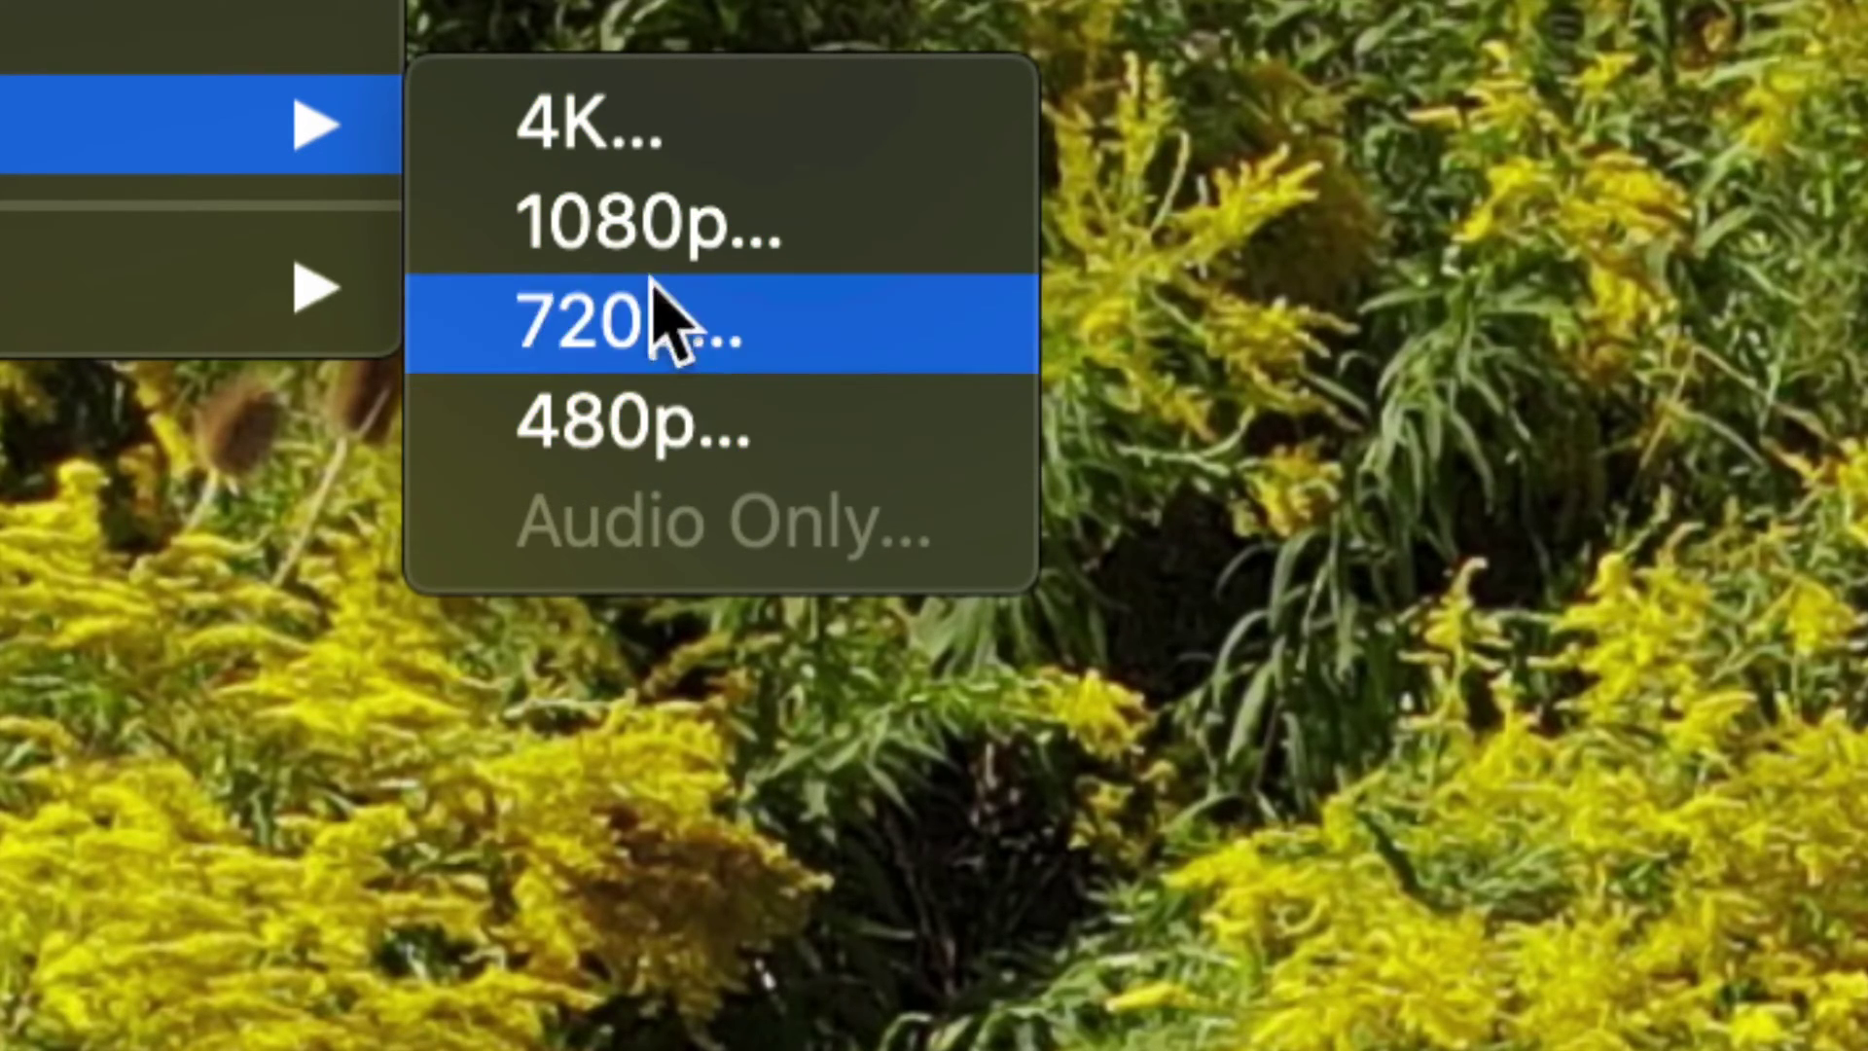
left_click(582, 139)
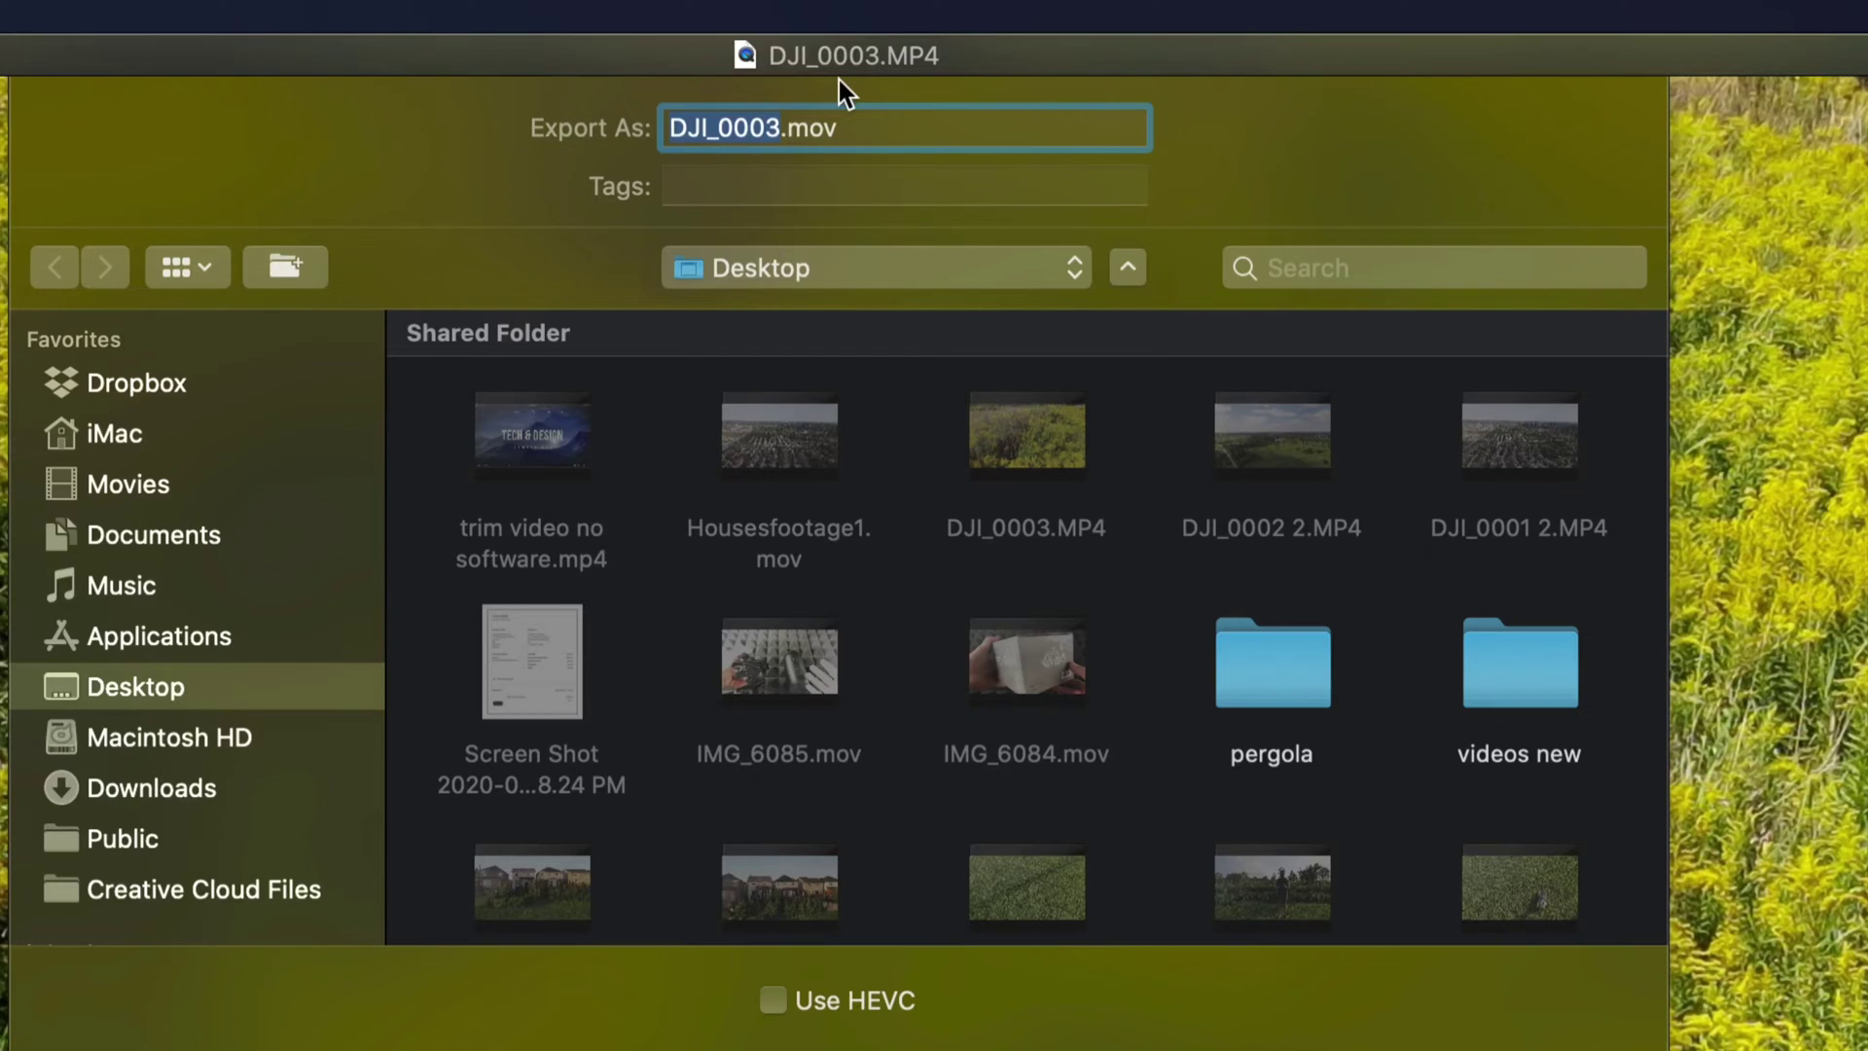
type("akhdjashdkjash")
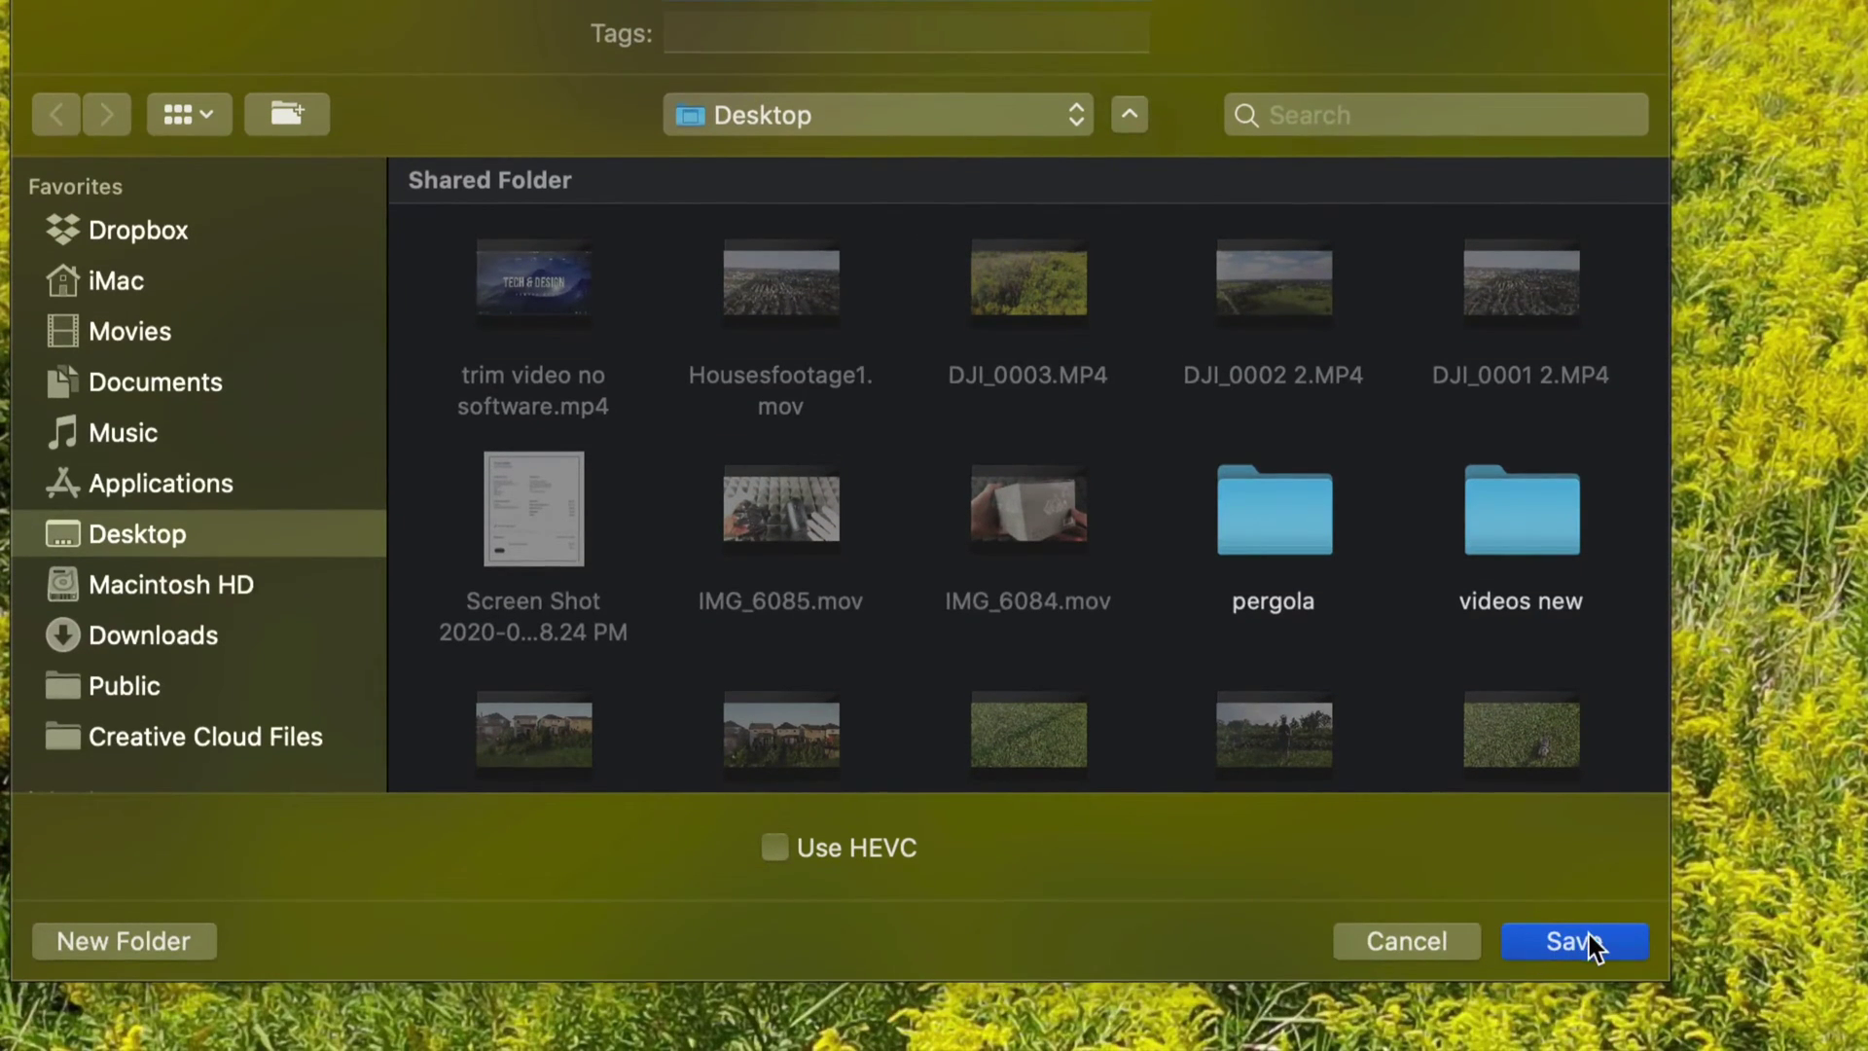
left_click(1586, 942)
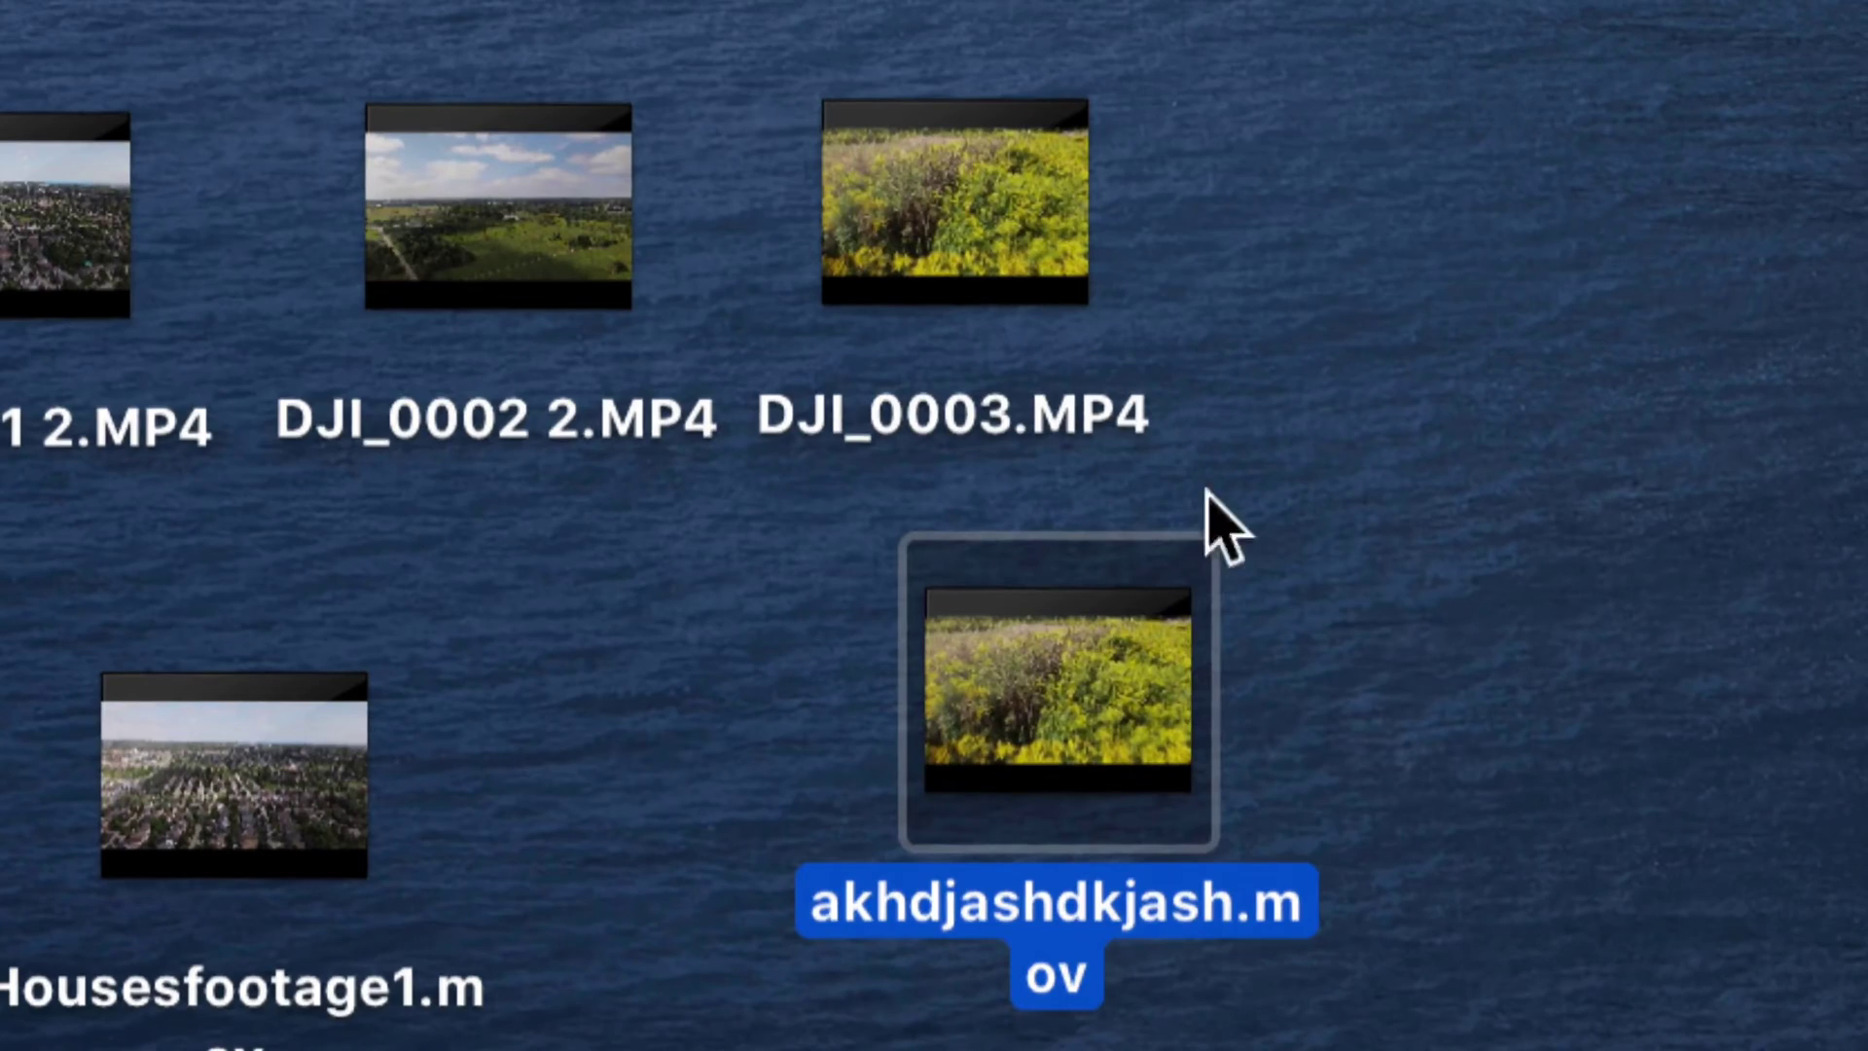
Show the file information of akhdjashdkjash.mov on the desktop and check its dimensions.
left_click_drag(1067, 668, 1005, 642)
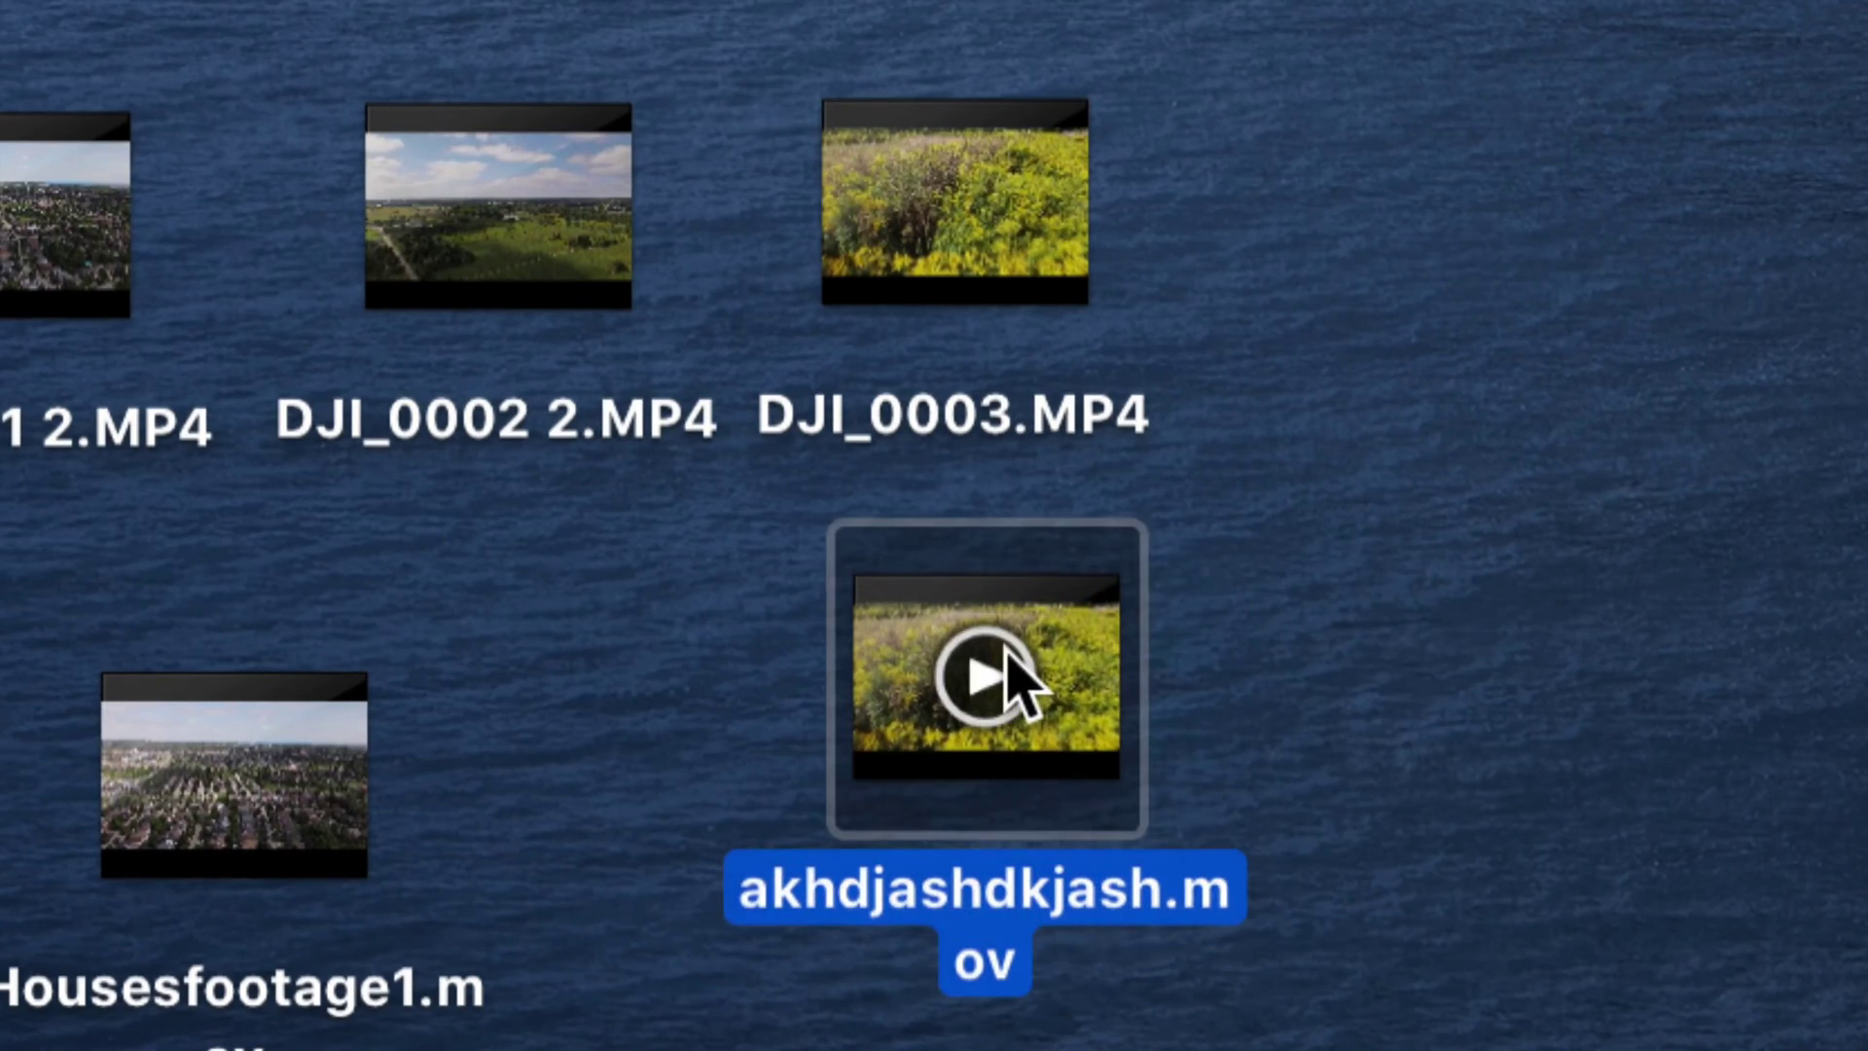
right_click(1064, 640)
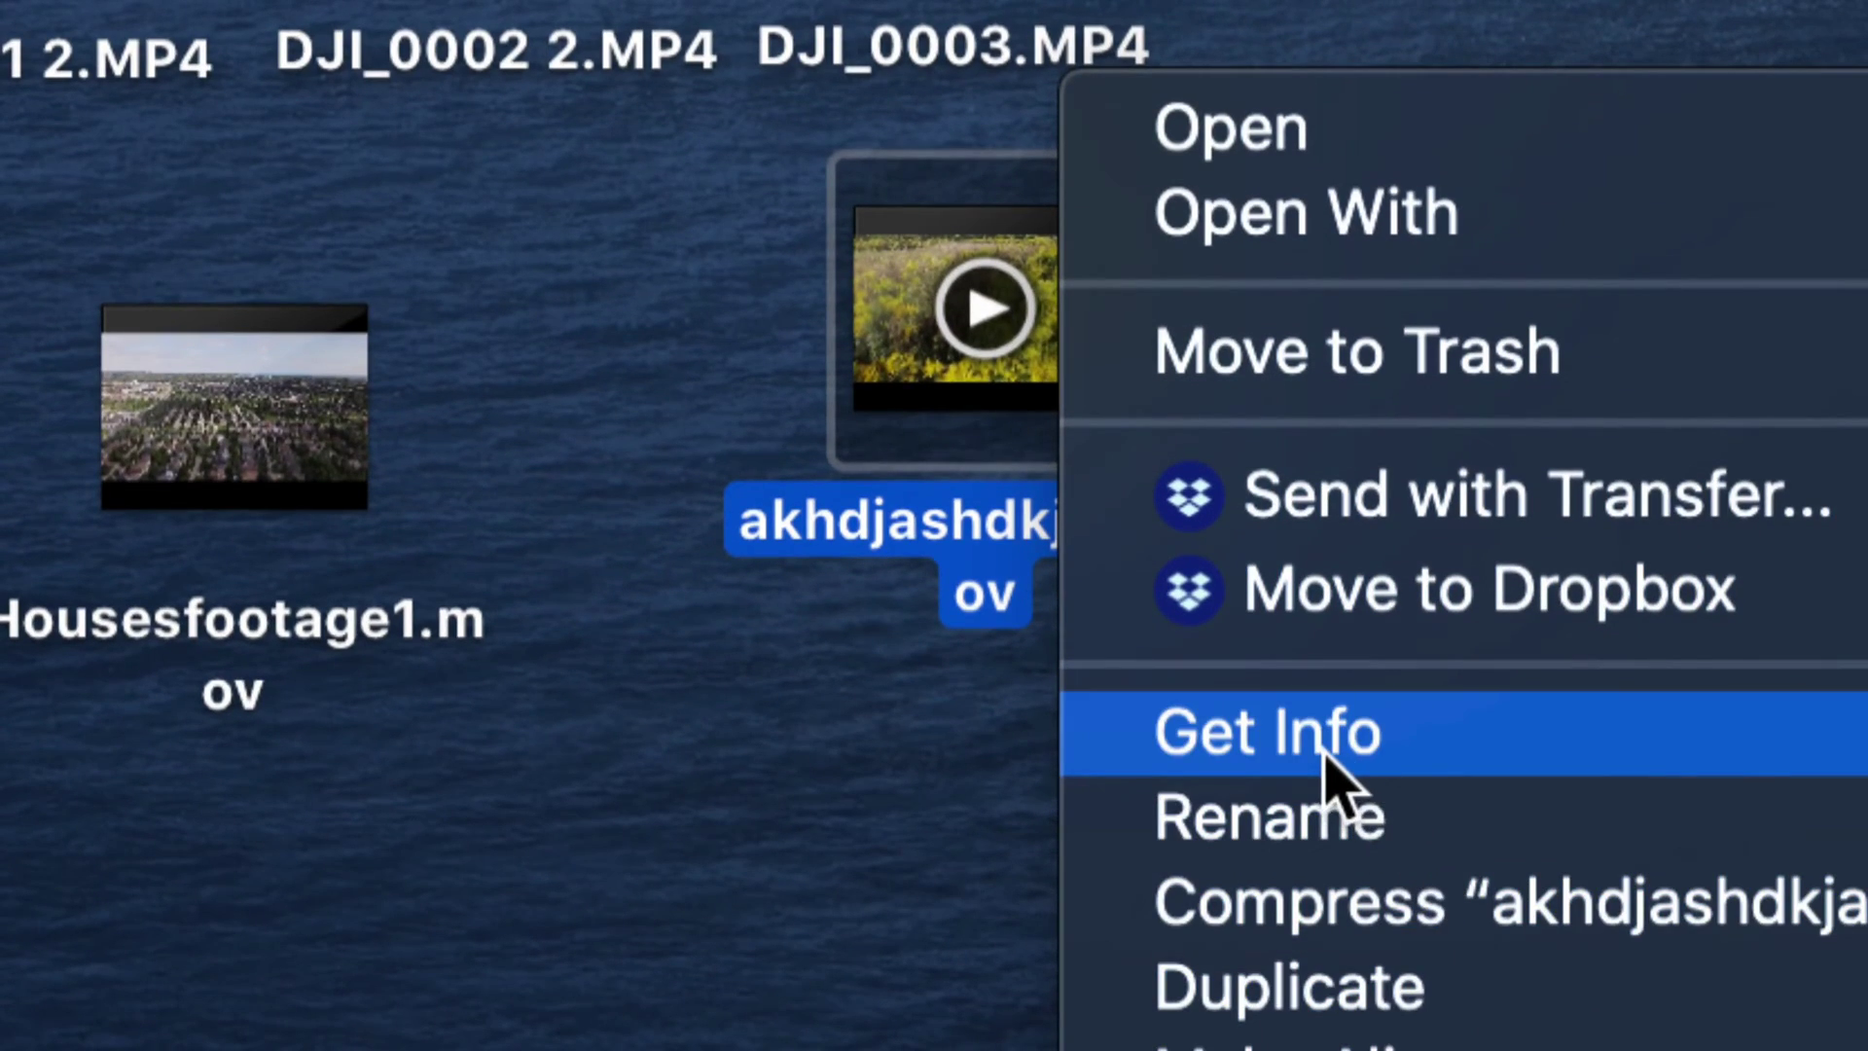
left_click(1335, 763)
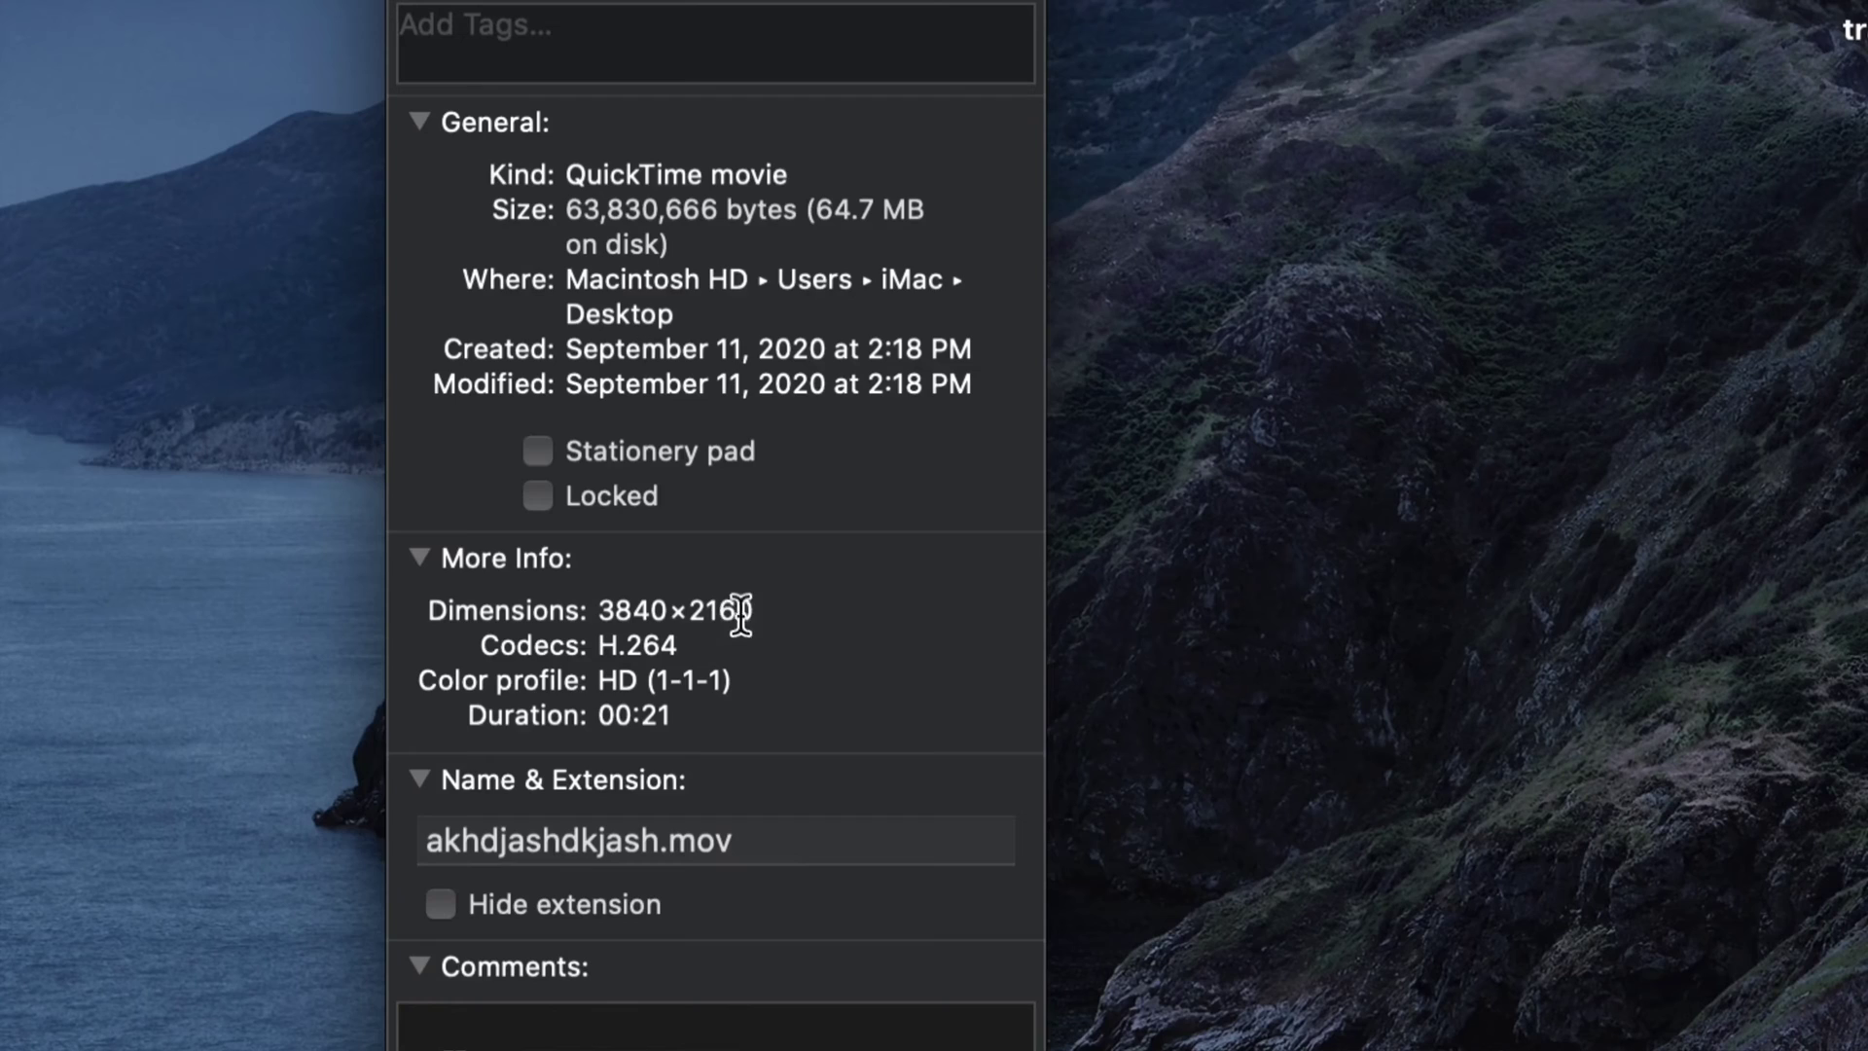
mouse_move(751, 610)
left_mouse_down()
mouse_move(544, 601)
mouse_move(760, 595)
left_mouse_up()
left_click(541, 604)
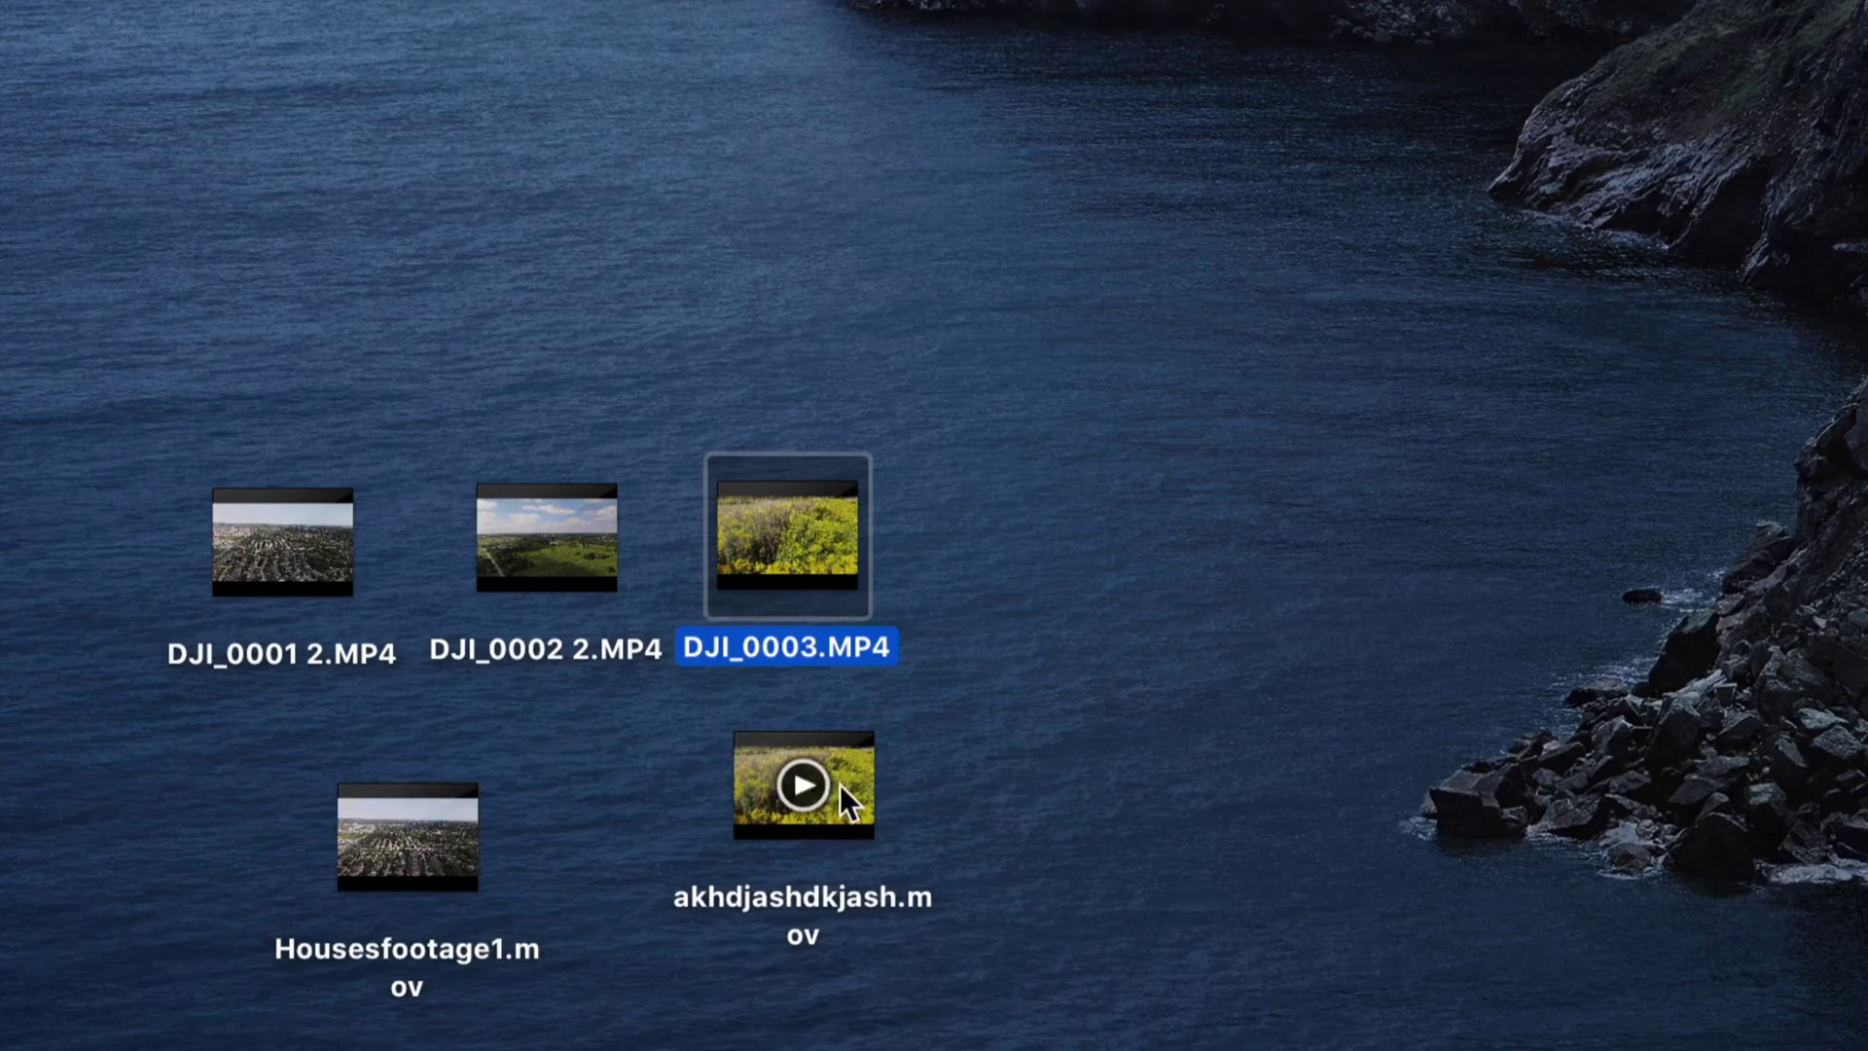
Place the DJI_0003.MP4 and akhdjashdkjash.mov icons side by side above the other clips on the desktop.
left_click_drag(839, 784, 1057, 574)
left_click_drag(856, 562, 839, 465)
left_click_drag(965, 550, 1012, 440)
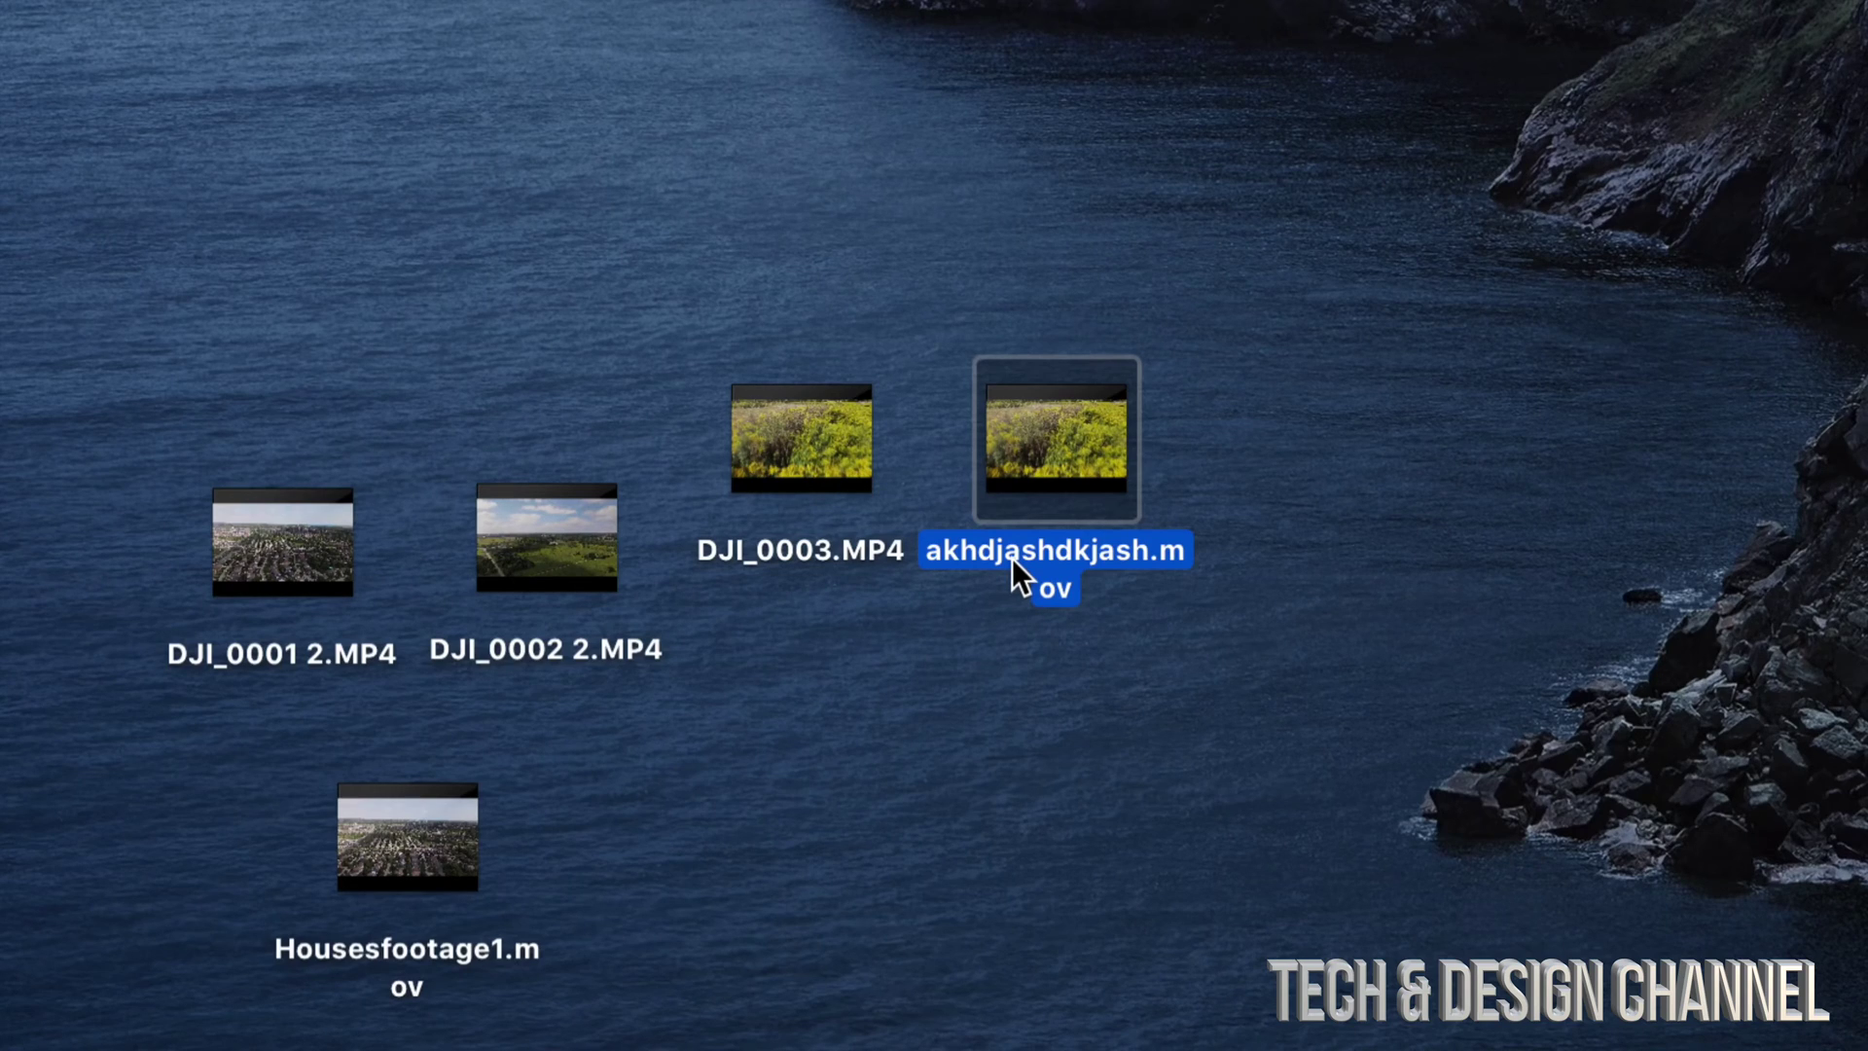
mouse_move(1044, 482)
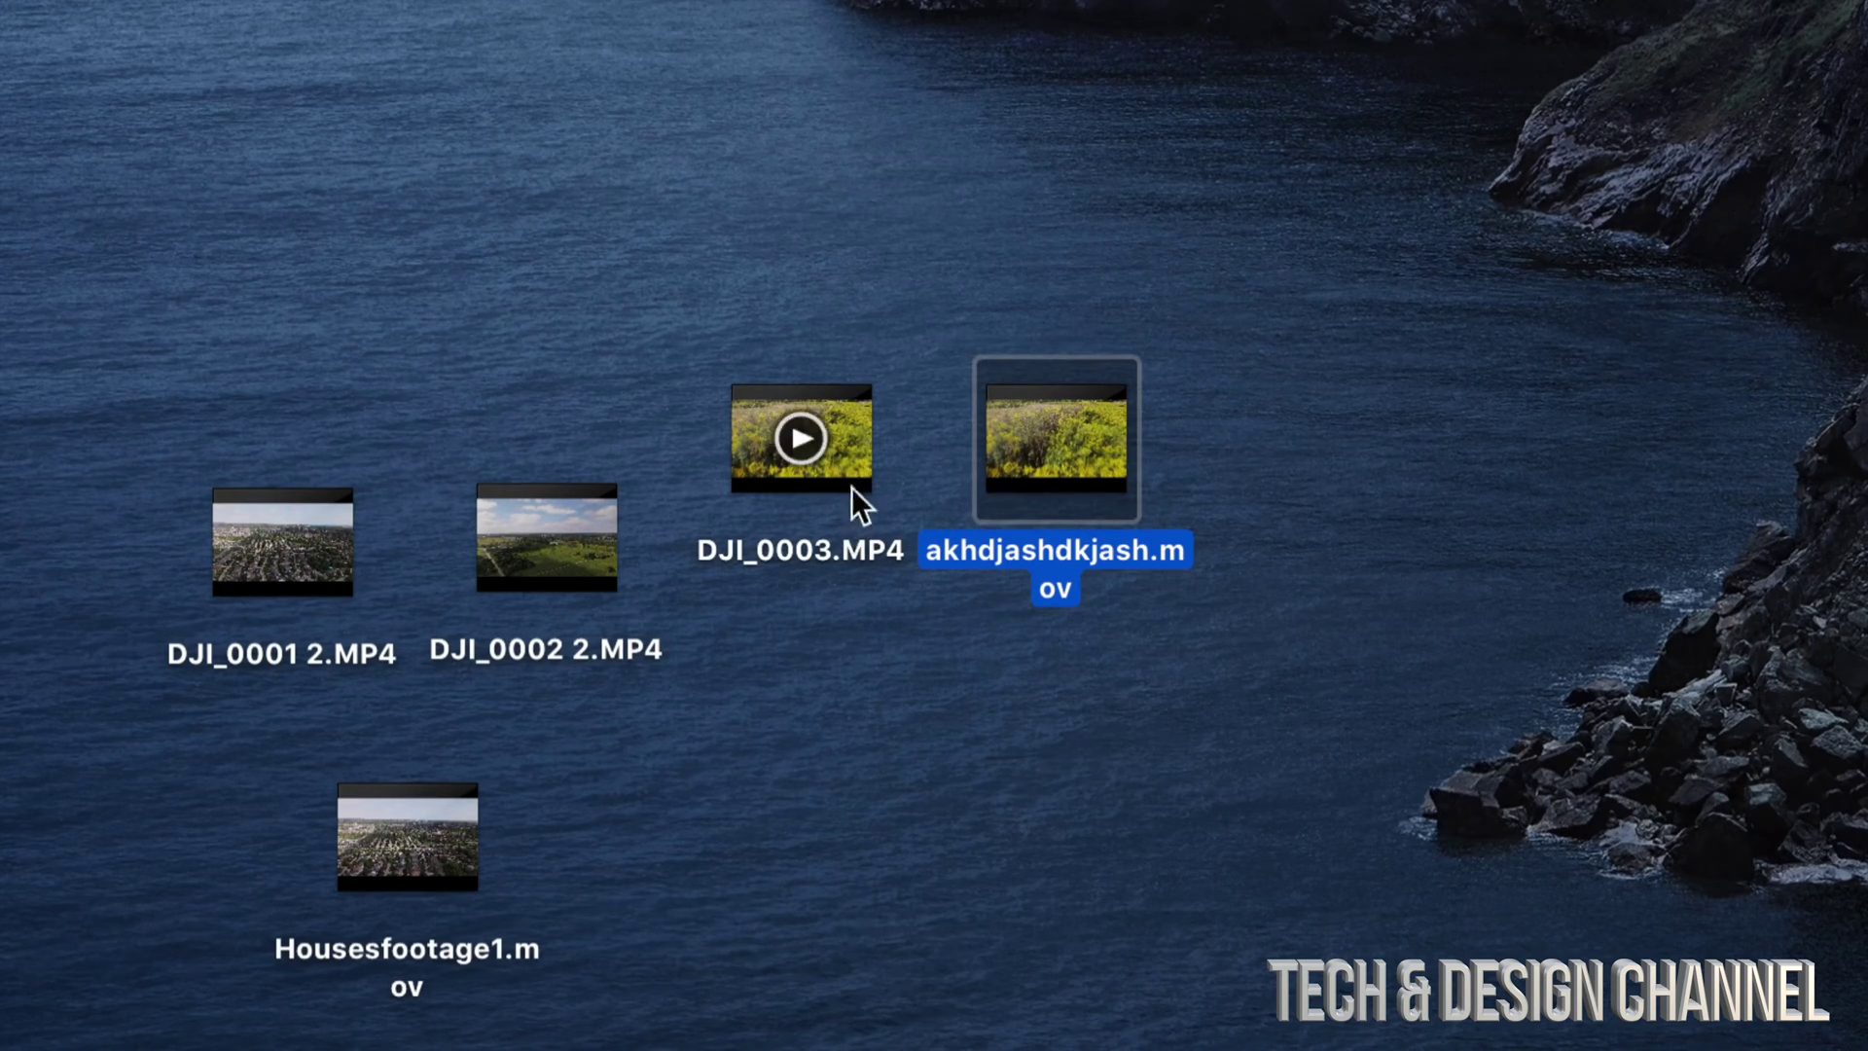
left_click(855, 471)
left_click(1026, 484)
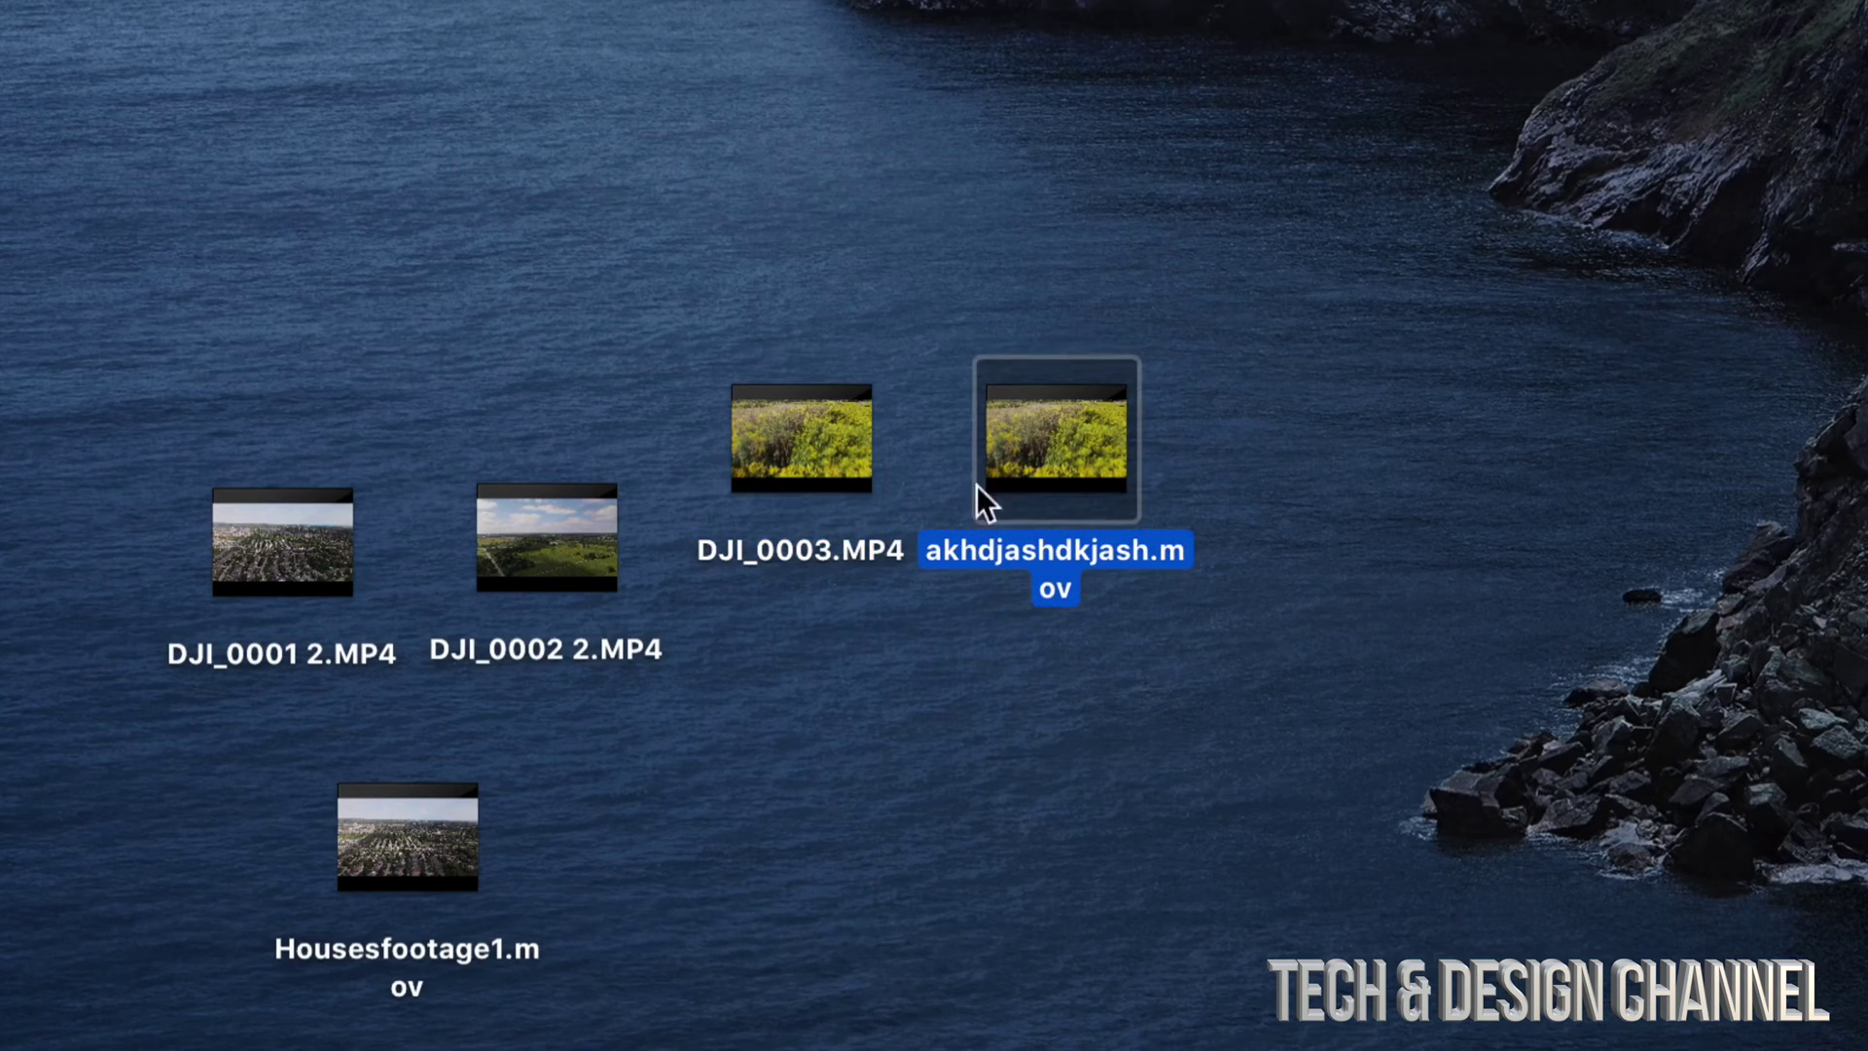
left_click(850, 481)
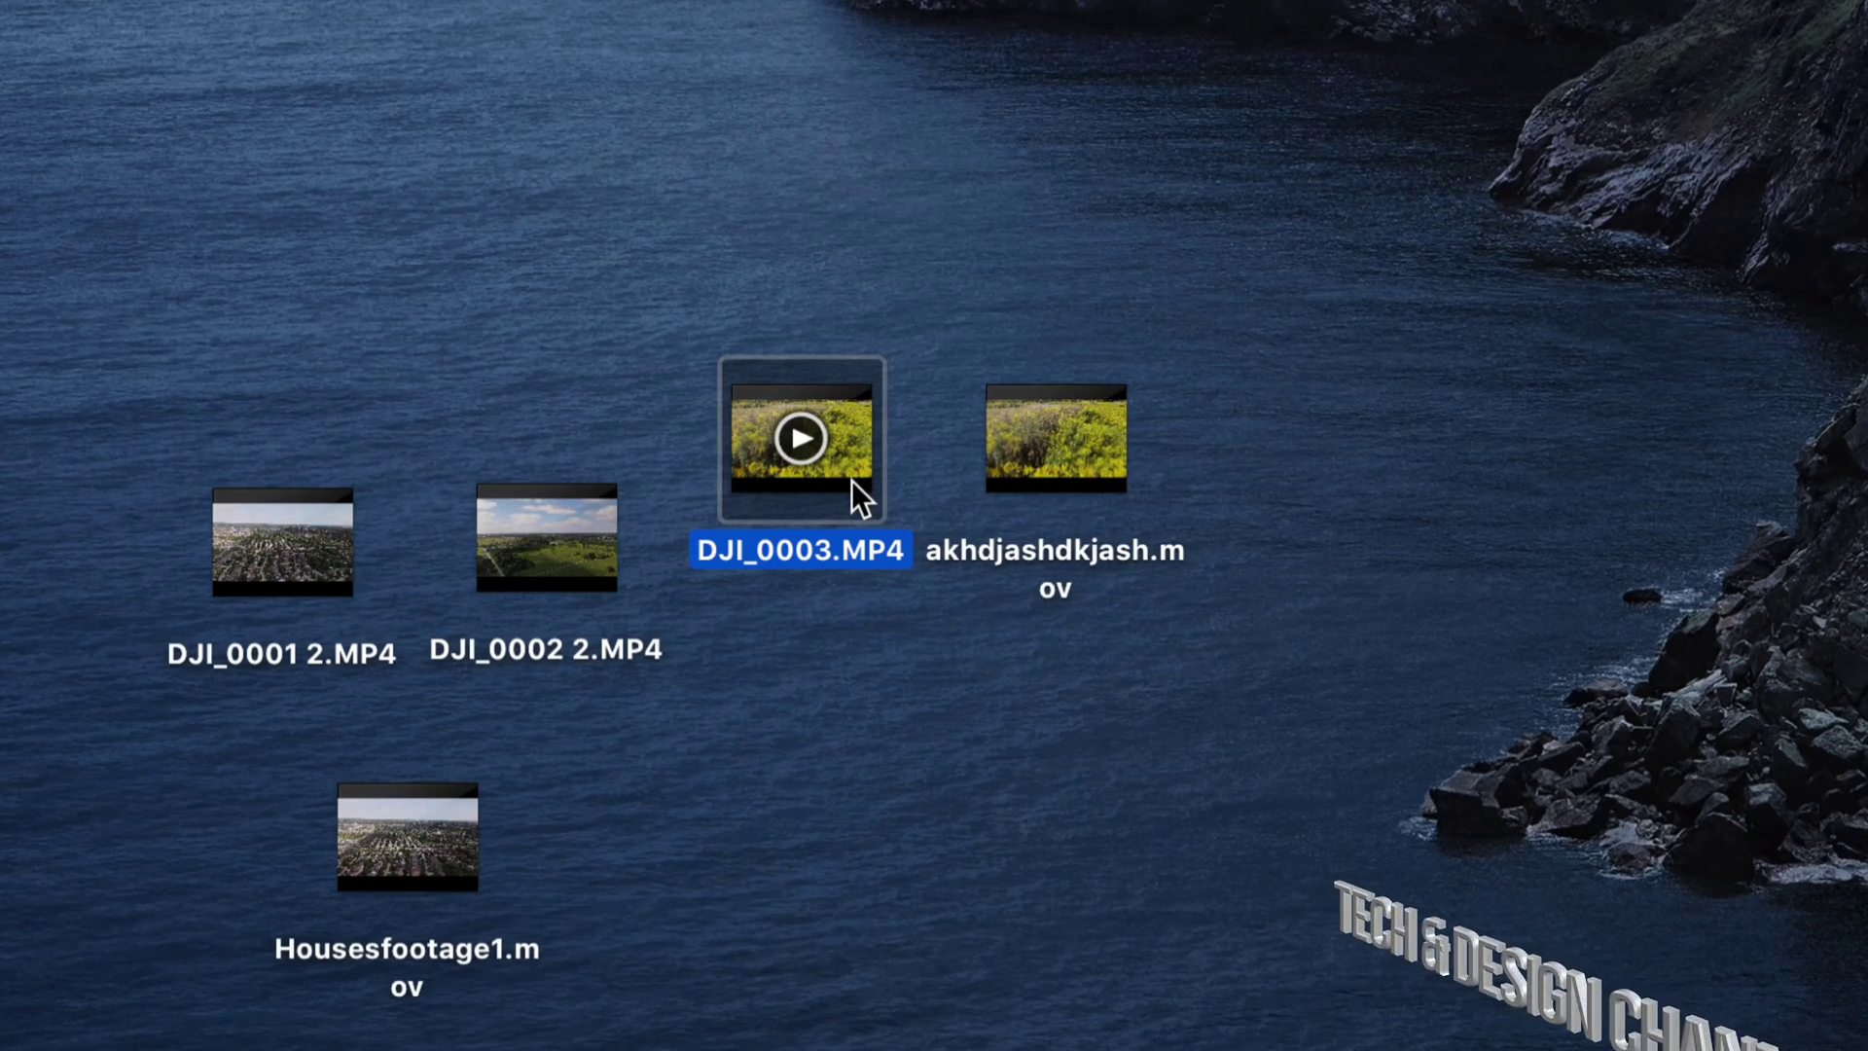
Open DJI_0003.MP4 and akhdjashdkjash.mov in adjacent QuickTime Player windows and compare their opening frames.
key("alt+space")
key("space")
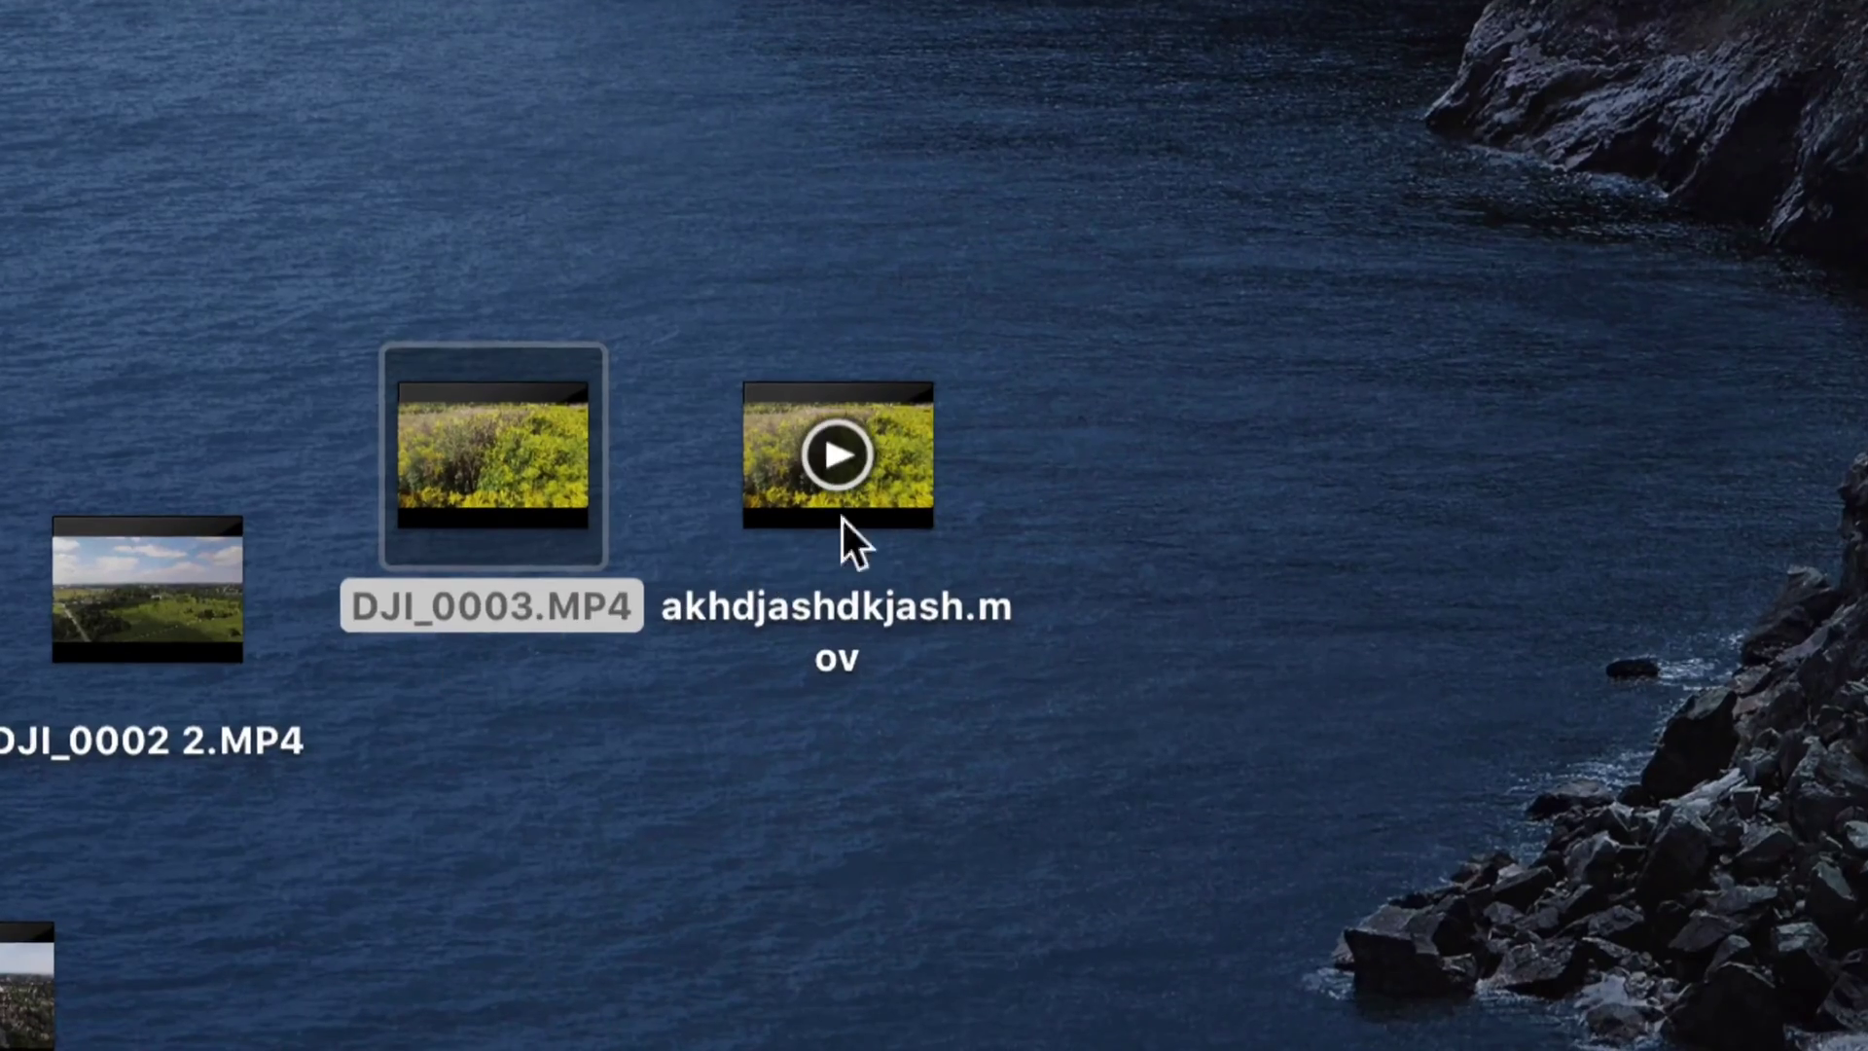
double_click(895, 486)
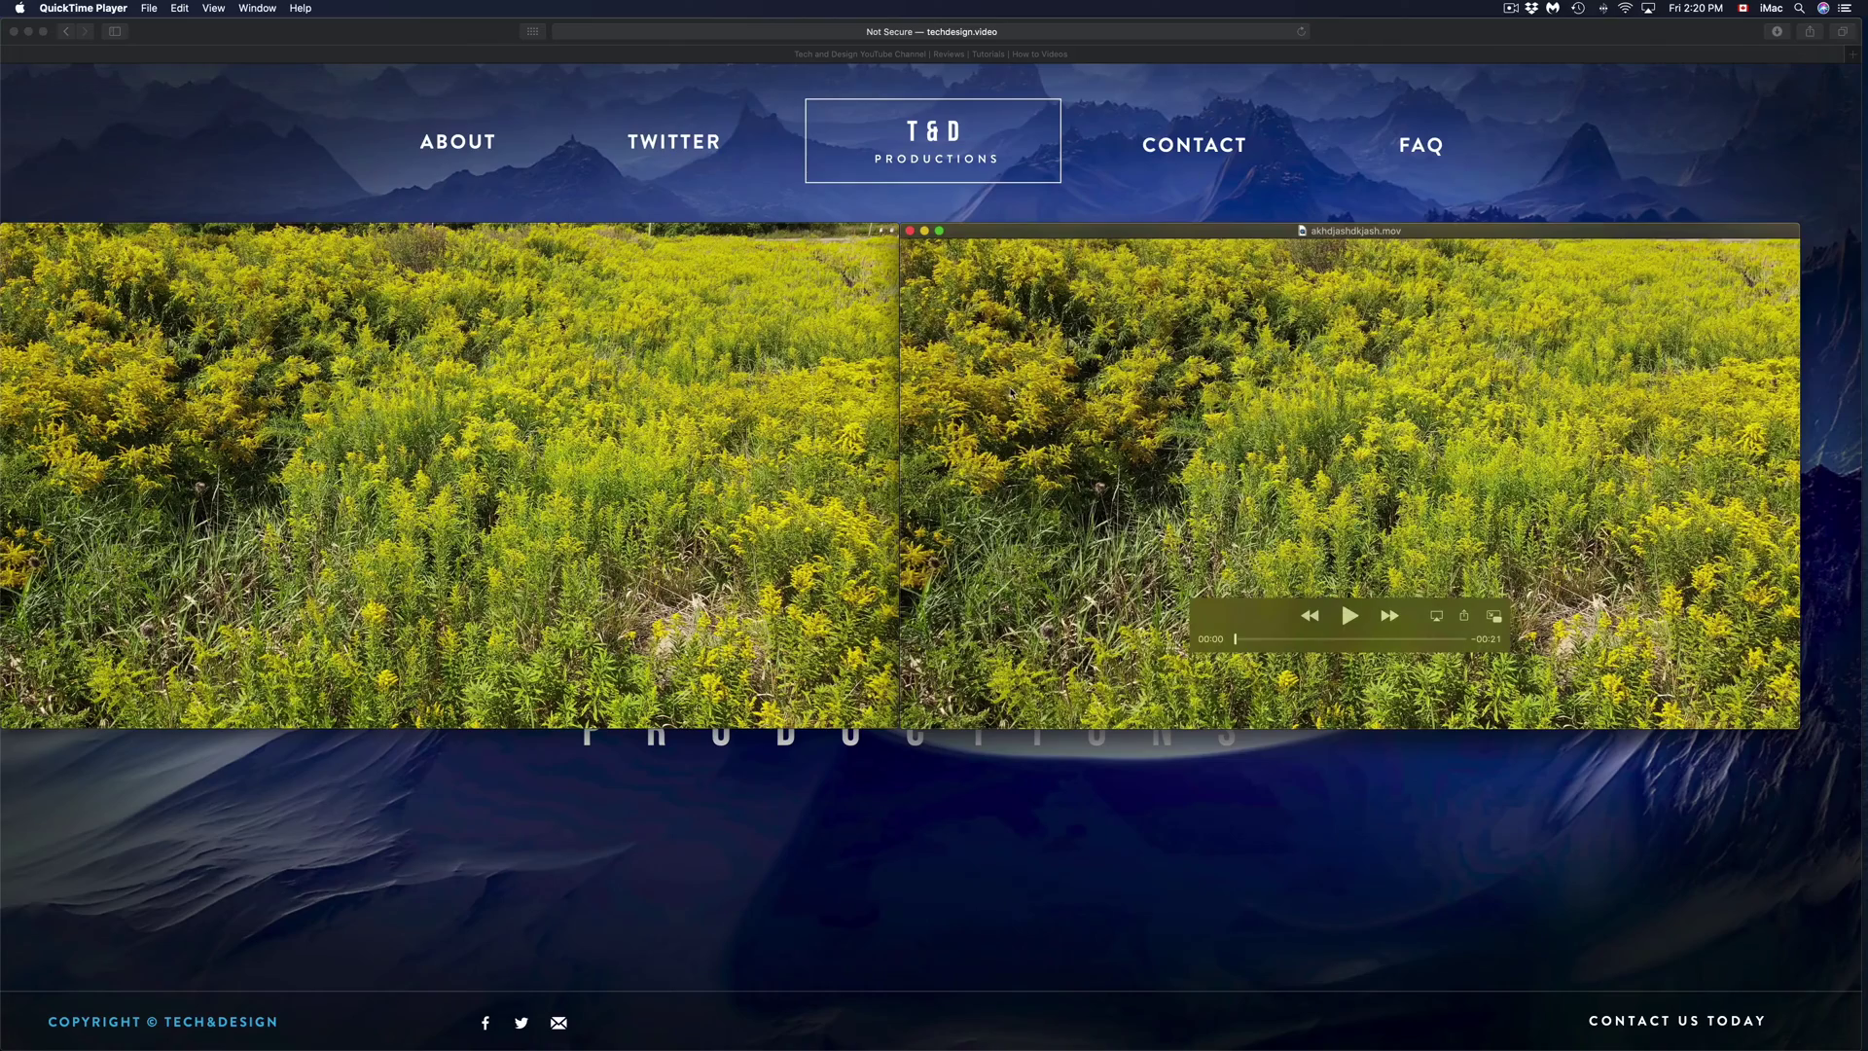
left_click(769, 506)
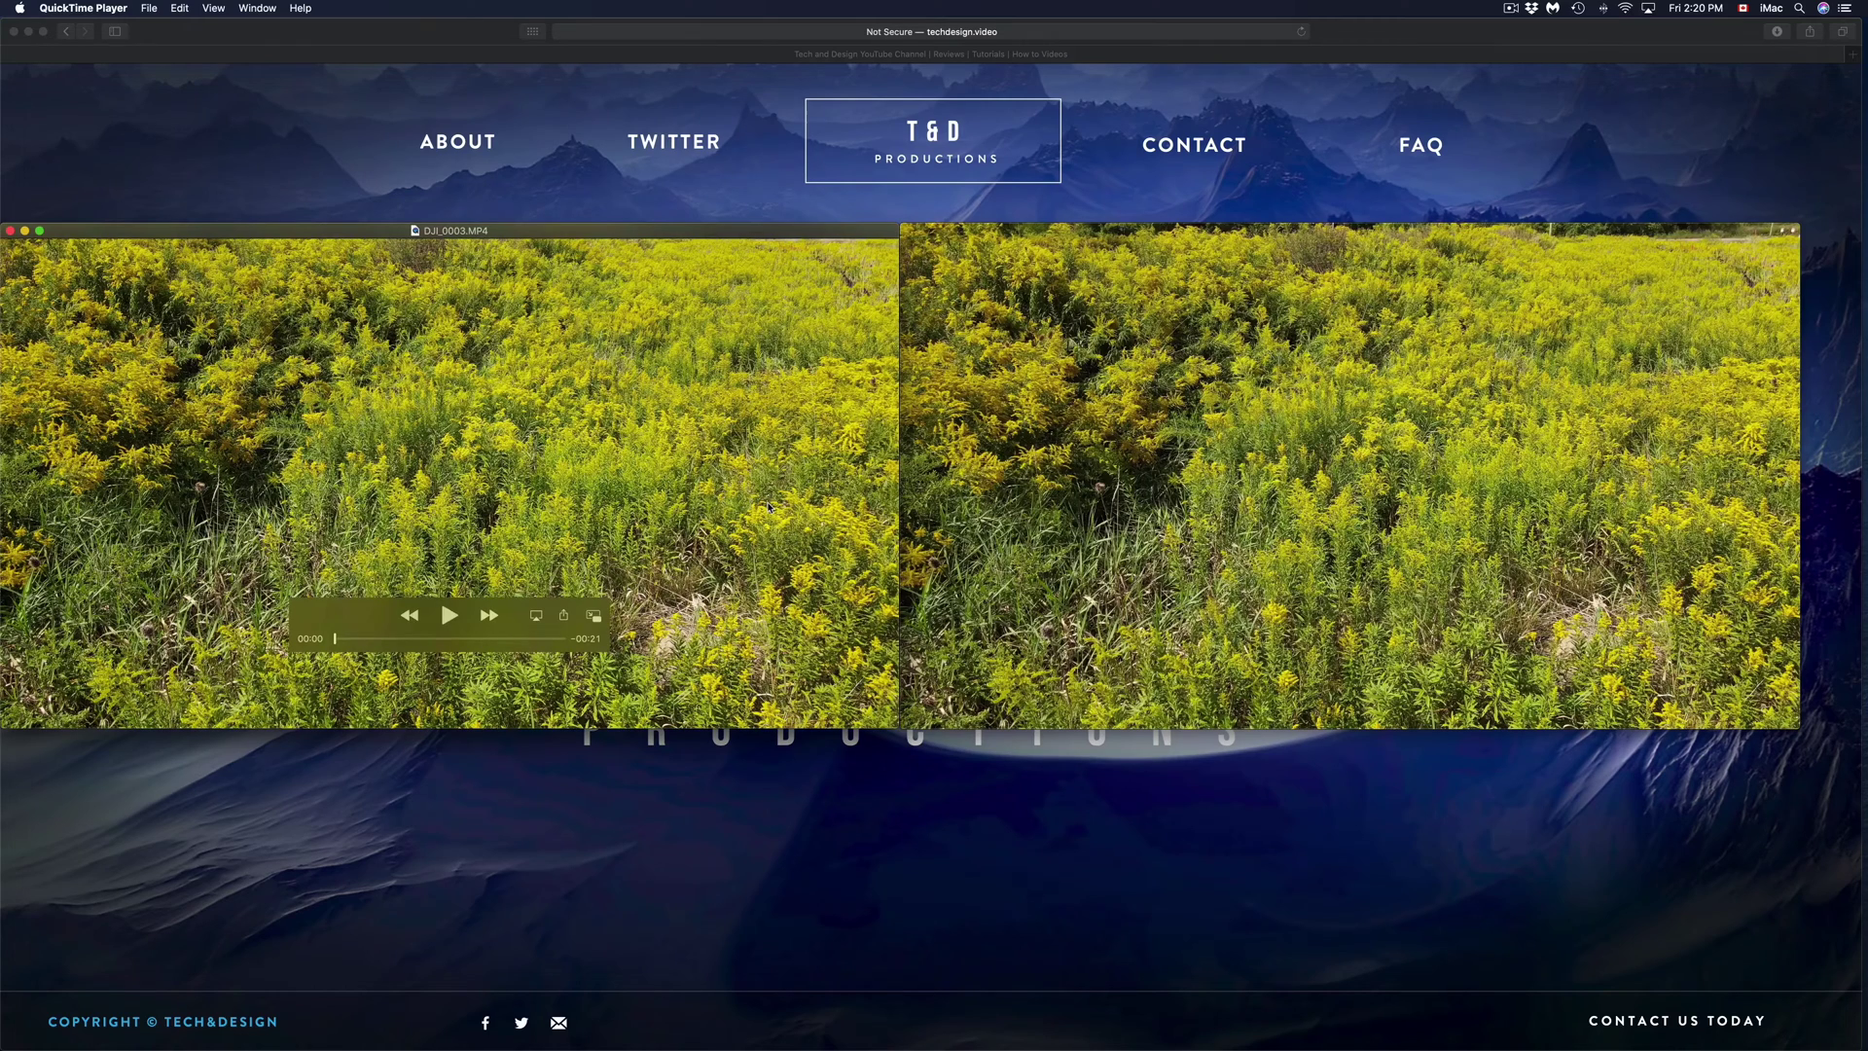
left_click(1112, 479)
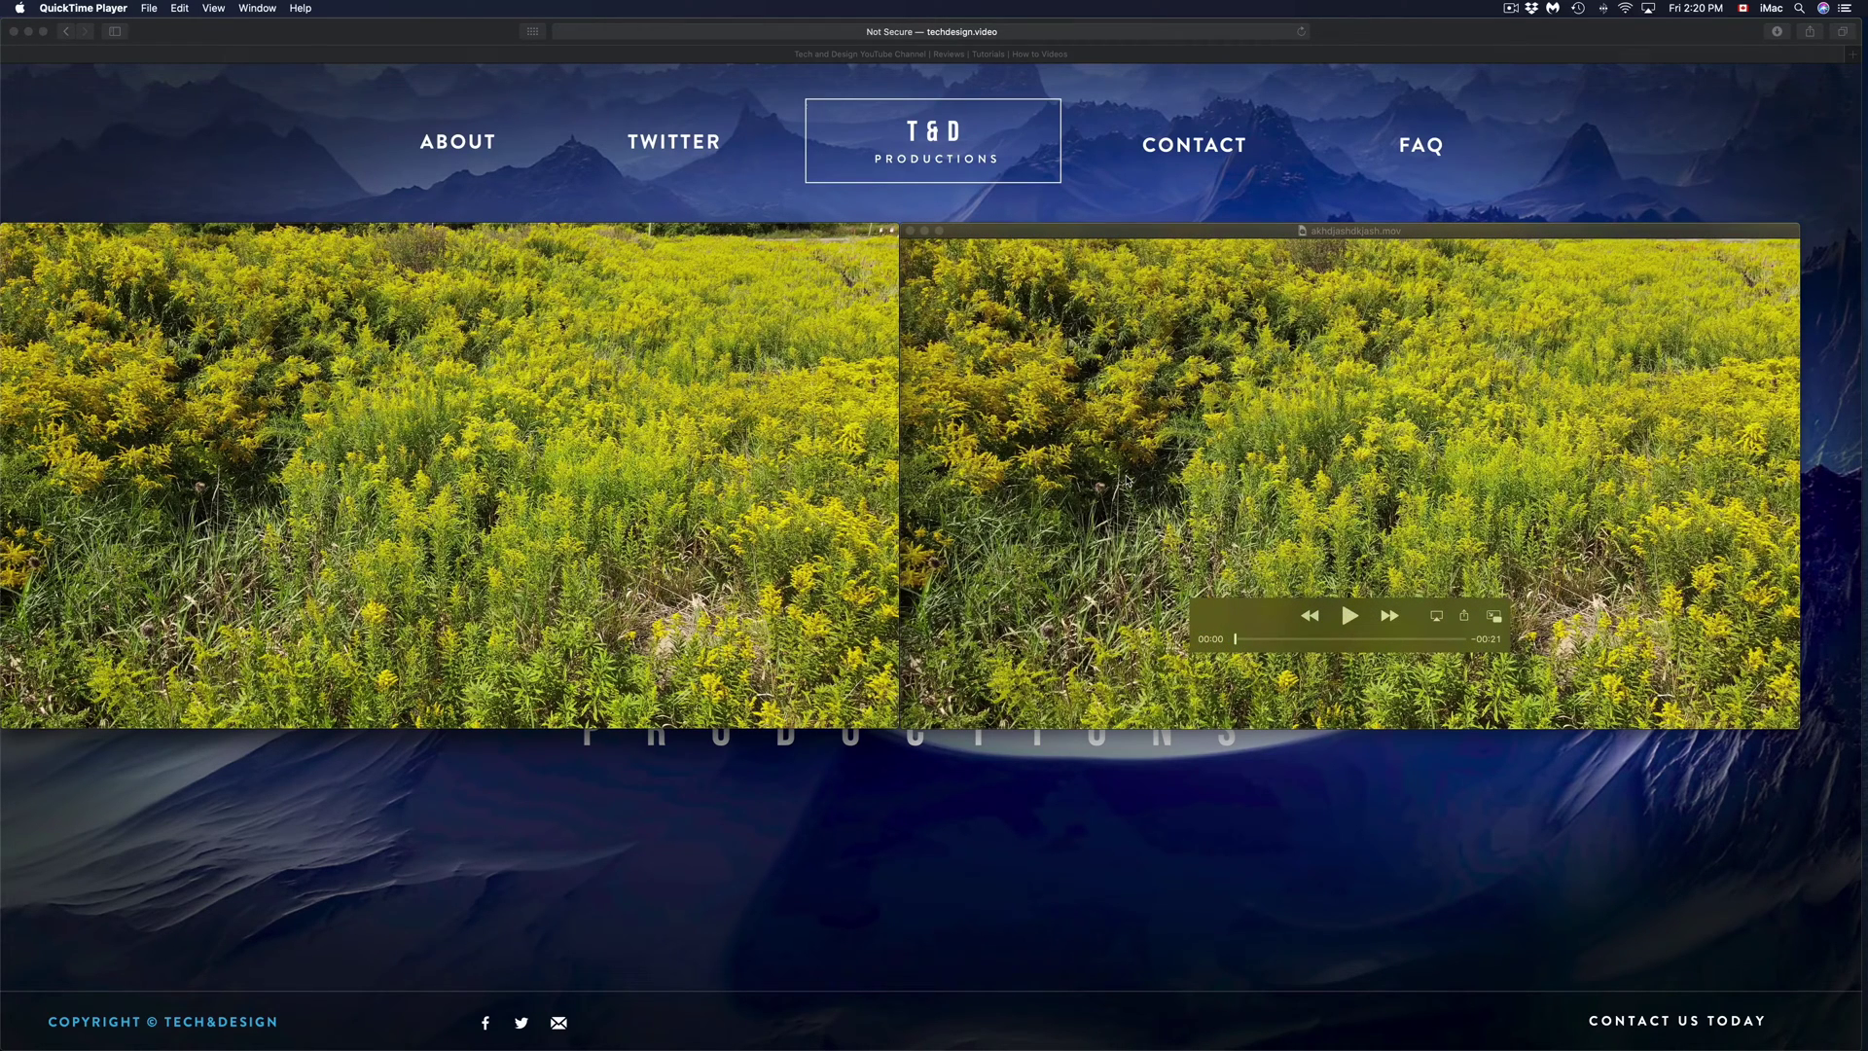
left_click(517, 534)
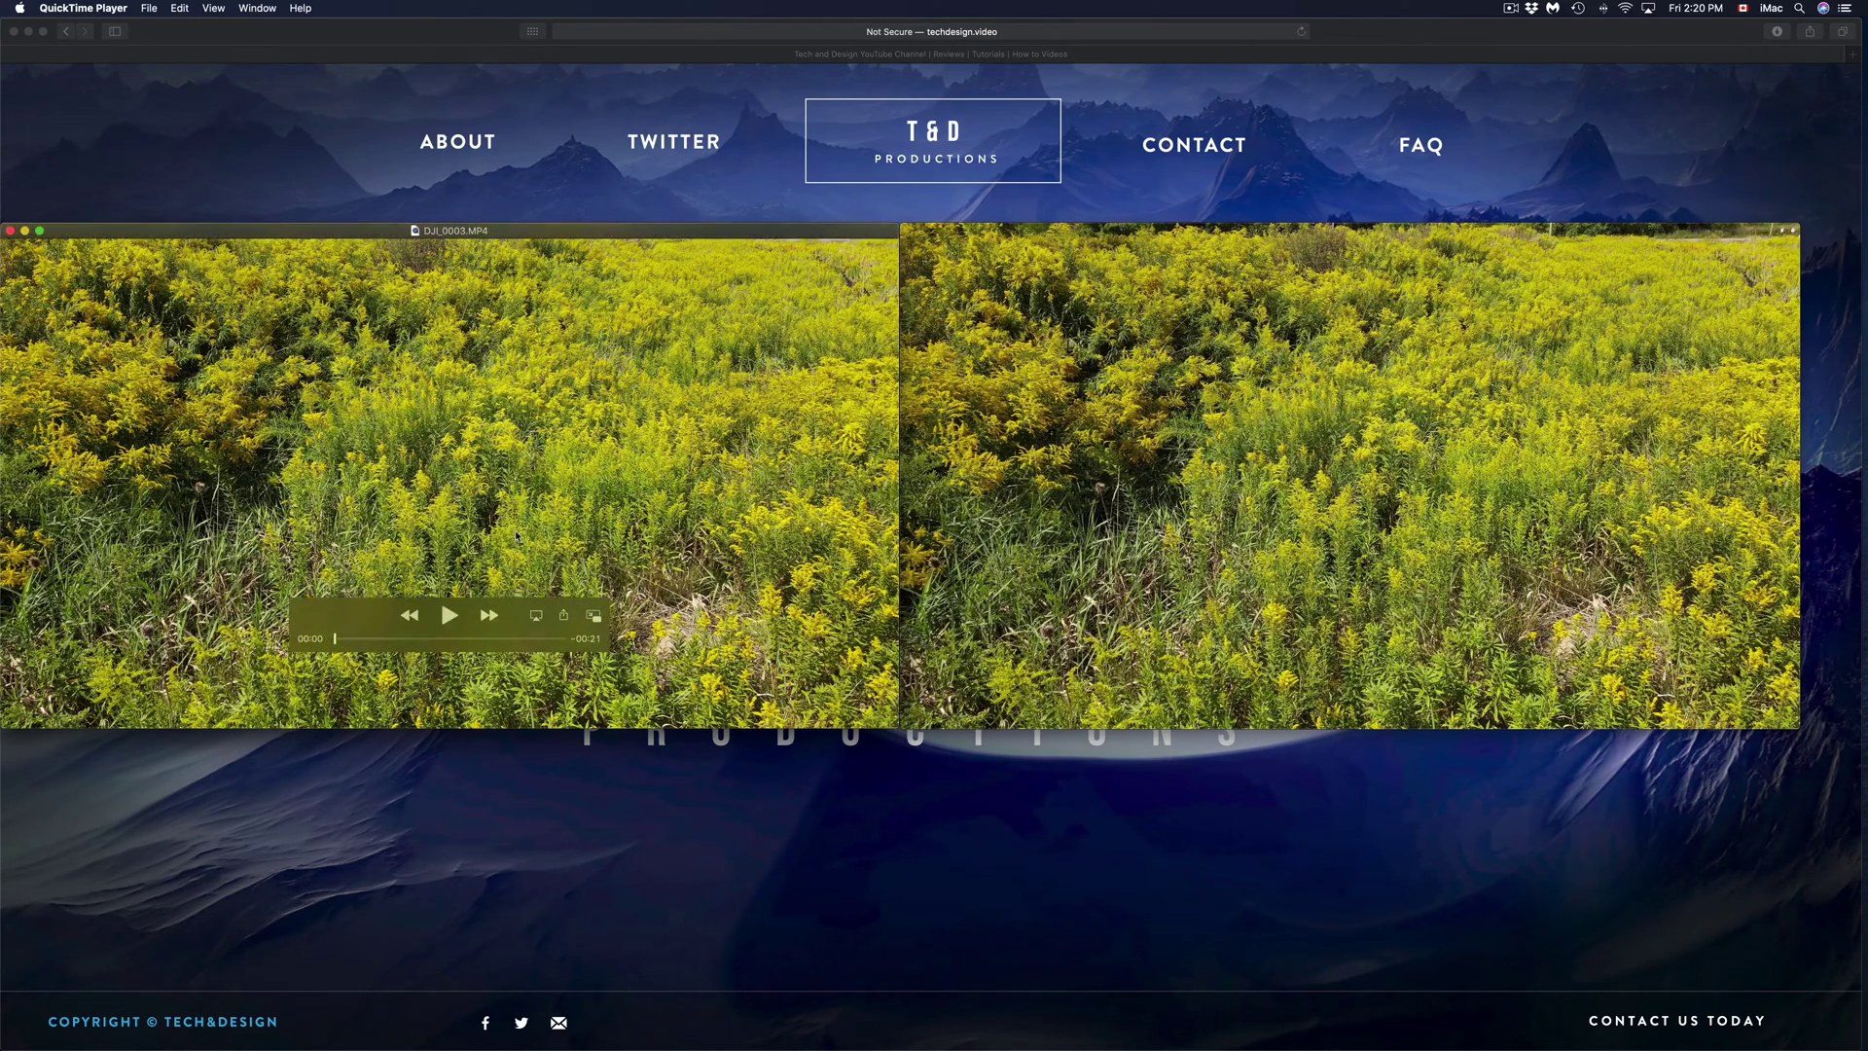
Play DJI_0003.MP4 and akhdjashdkjash.mov together through to the end and compare their picture quality.
left_click(446, 615)
left_click(1351, 616)
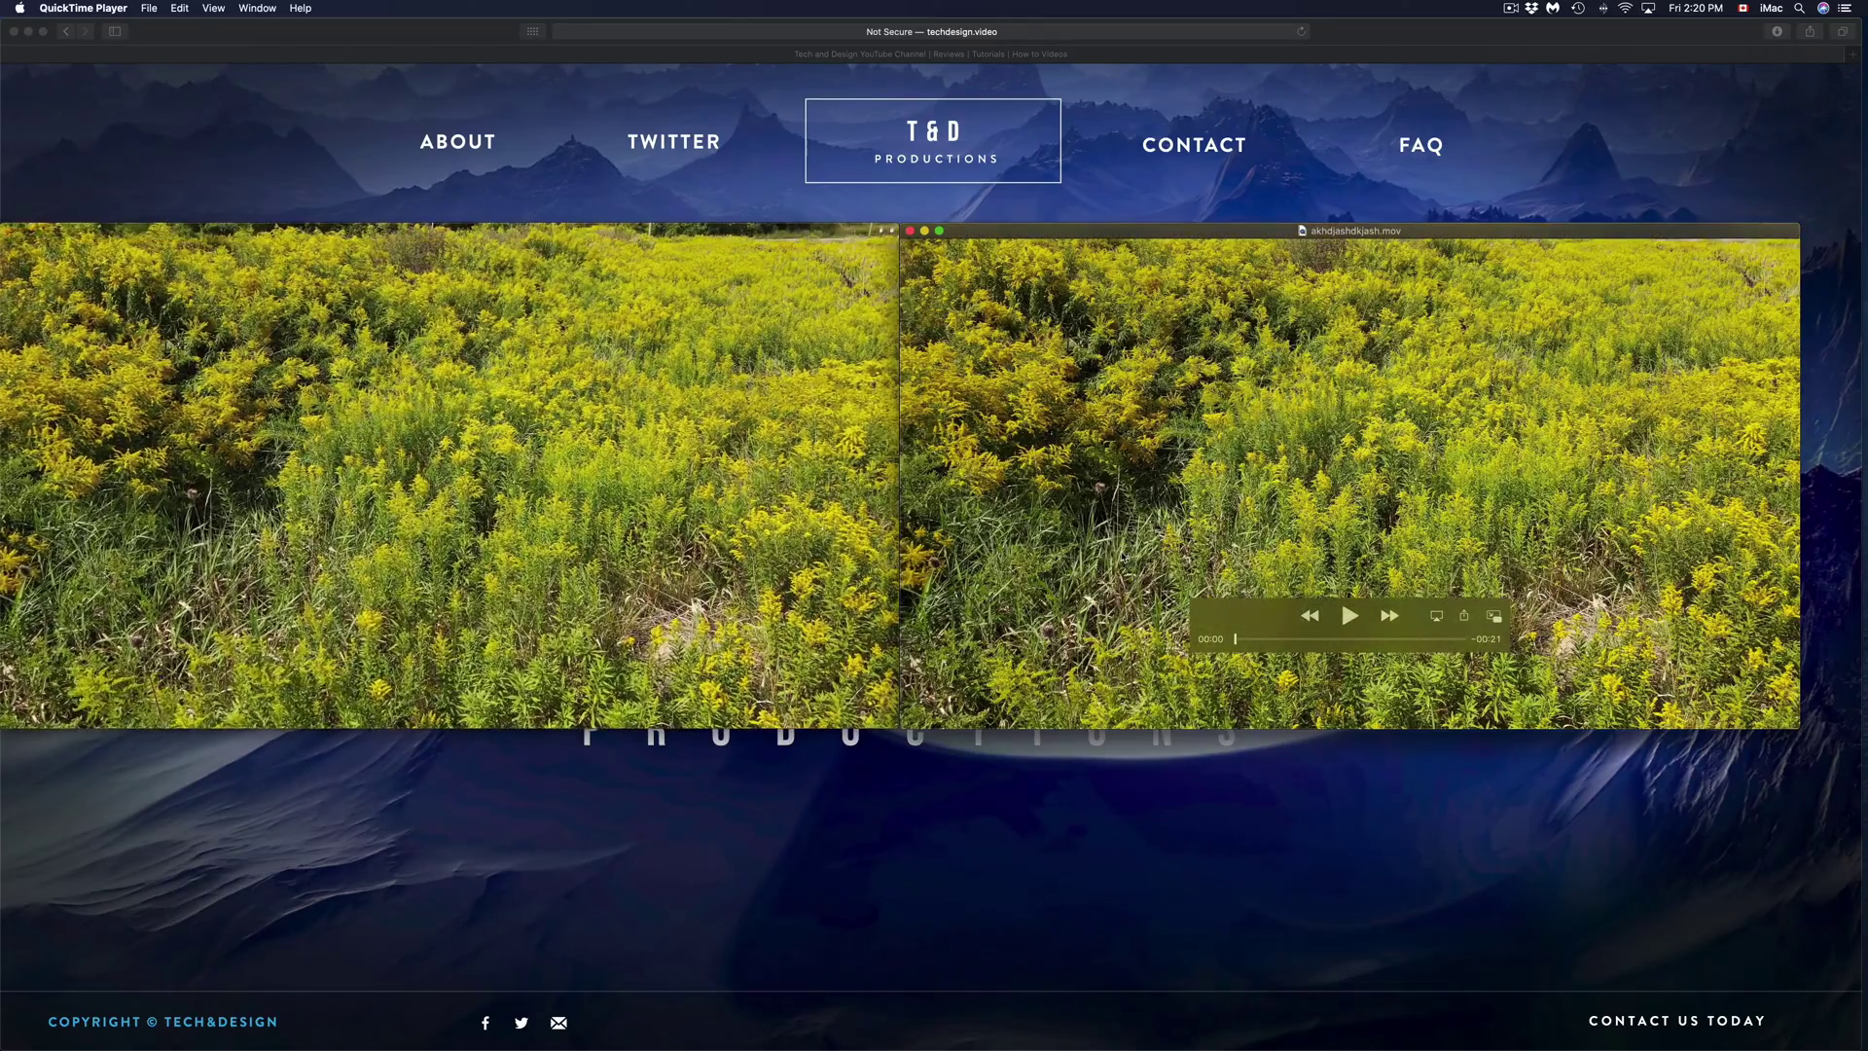
left_click(1350, 615)
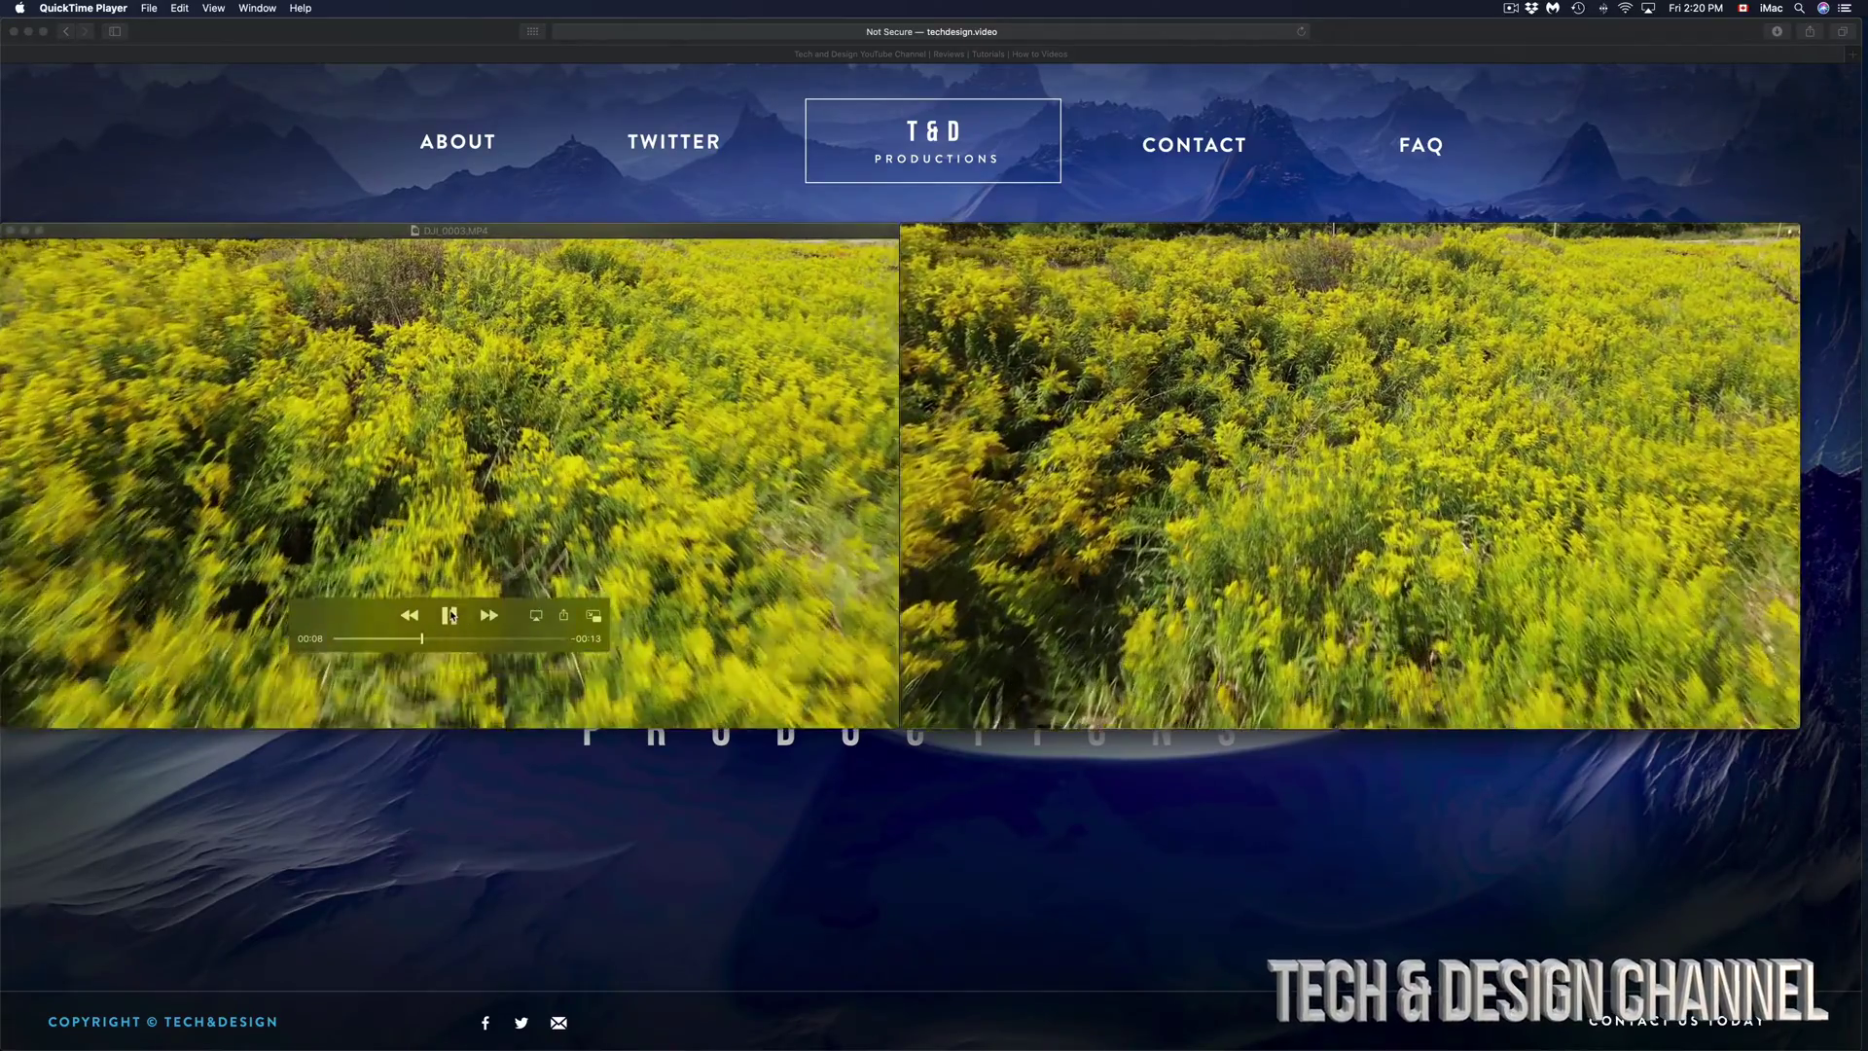
mouse_move(1348, 608)
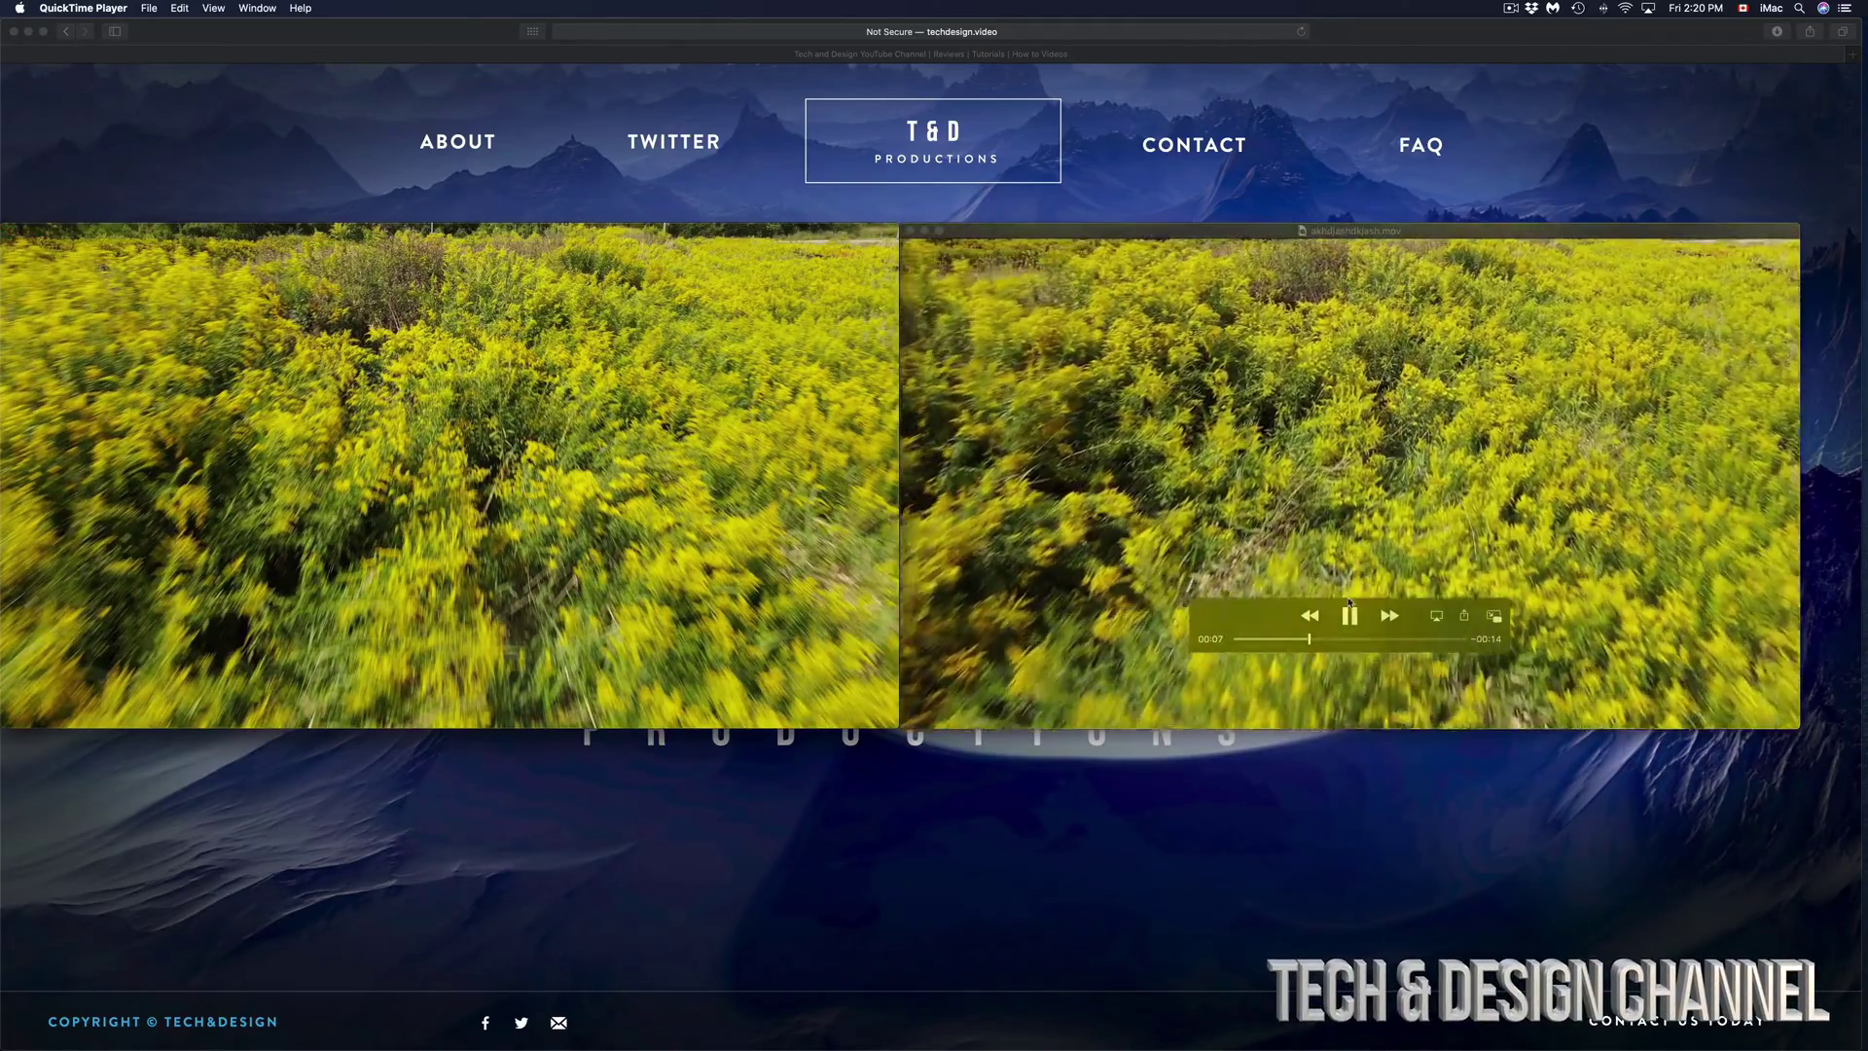
mouse_move(451, 630)
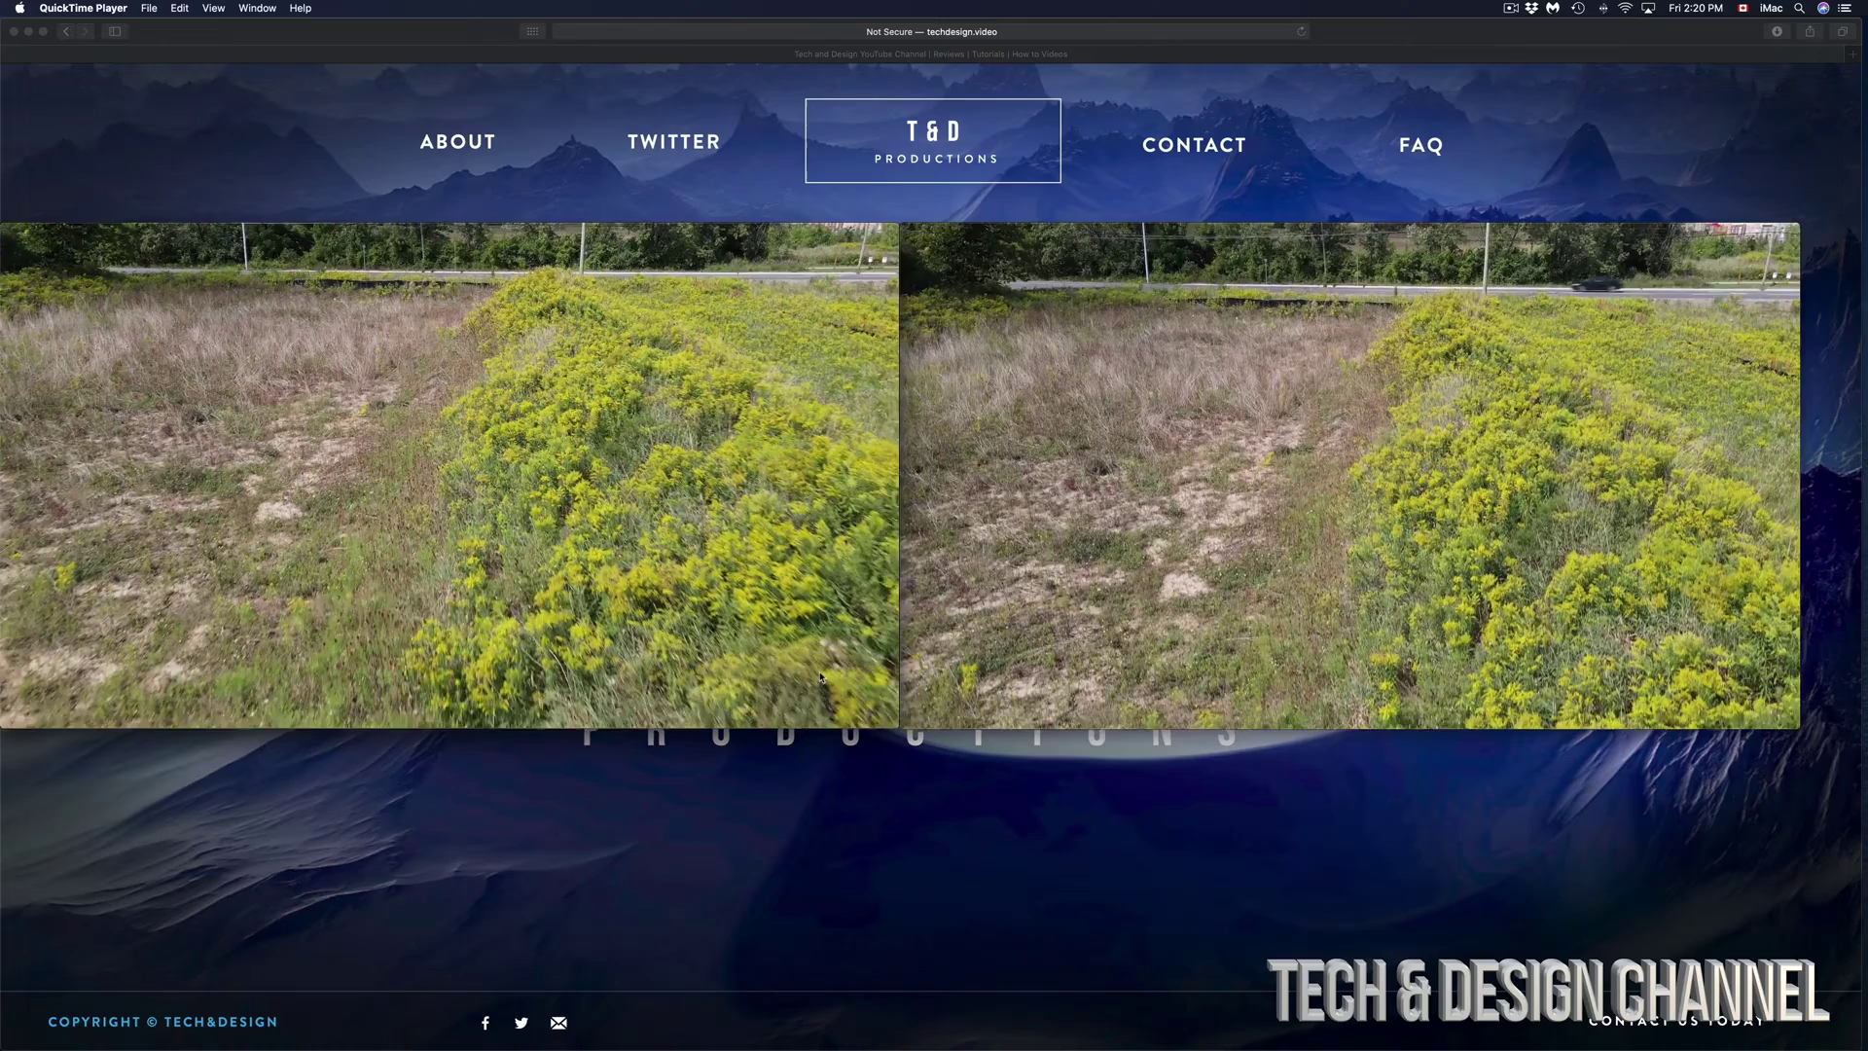
mouse_move(992, 489)
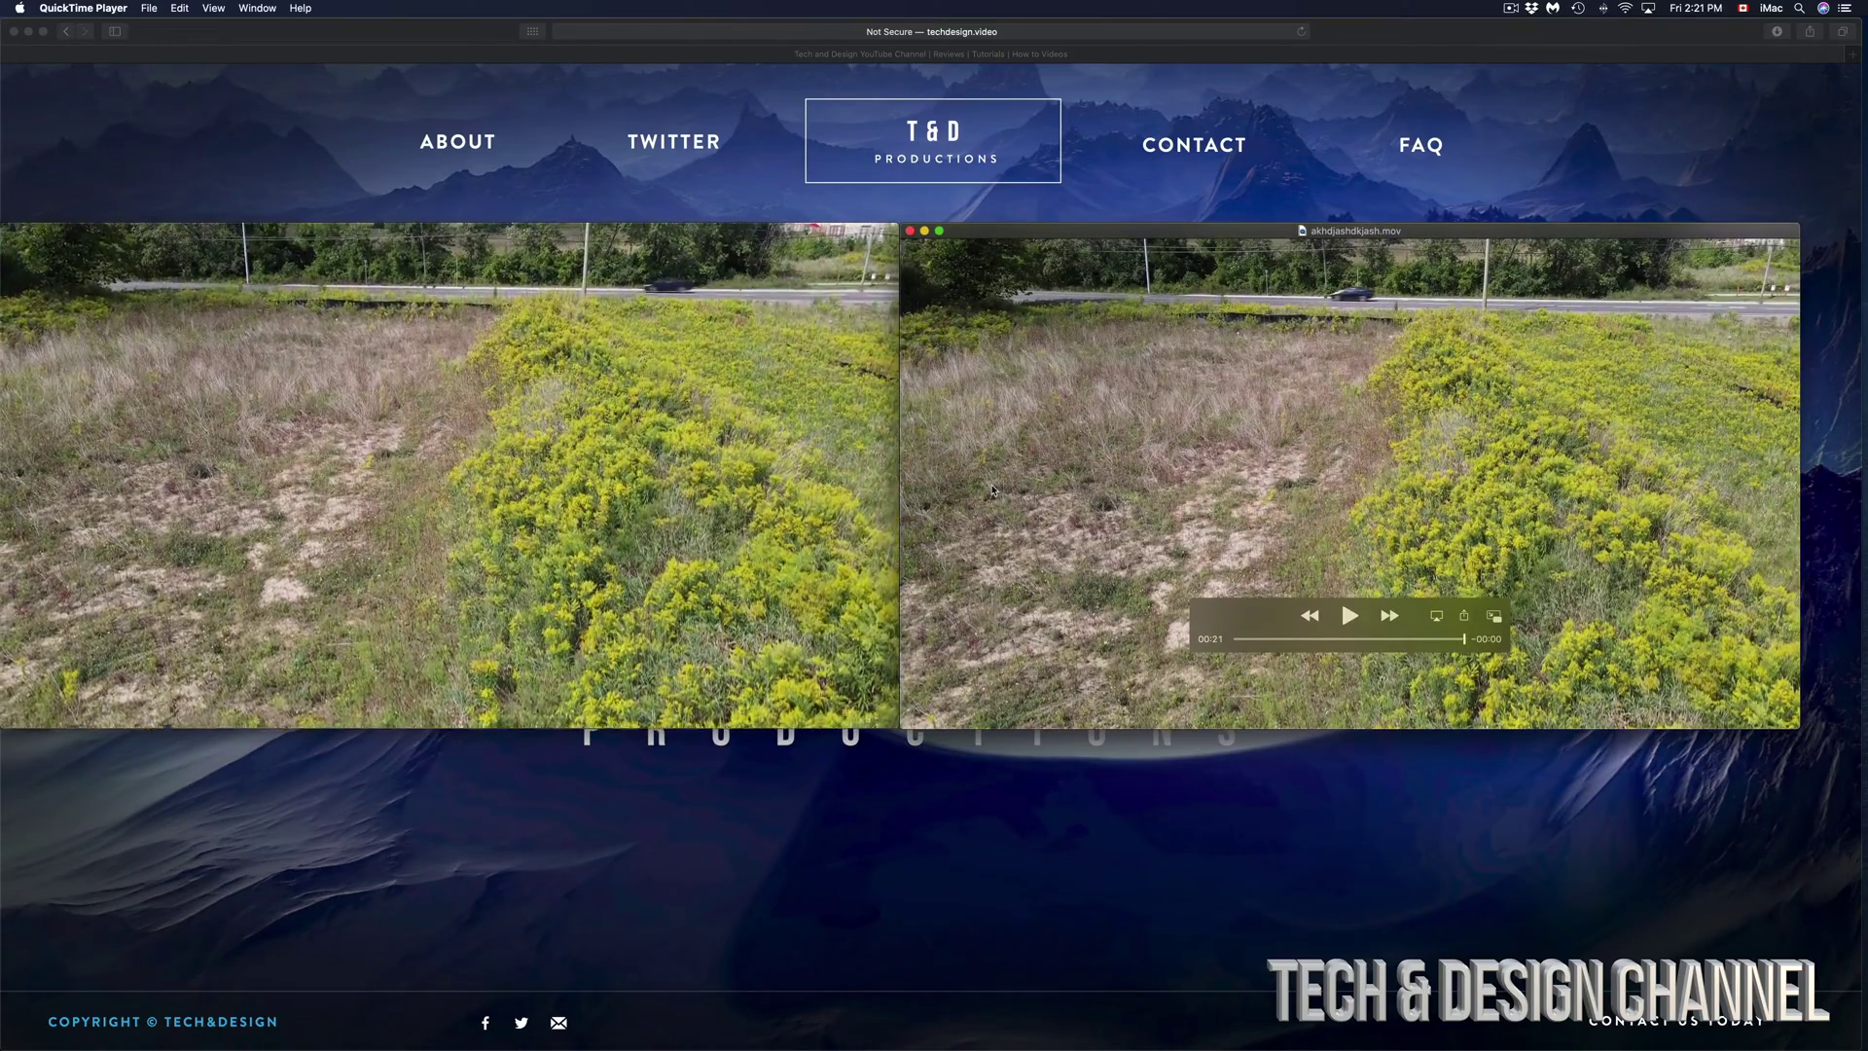
Compare the final frames of the original and the MOV copy, and replay both clips from the beginning.
left_click(614, 402)
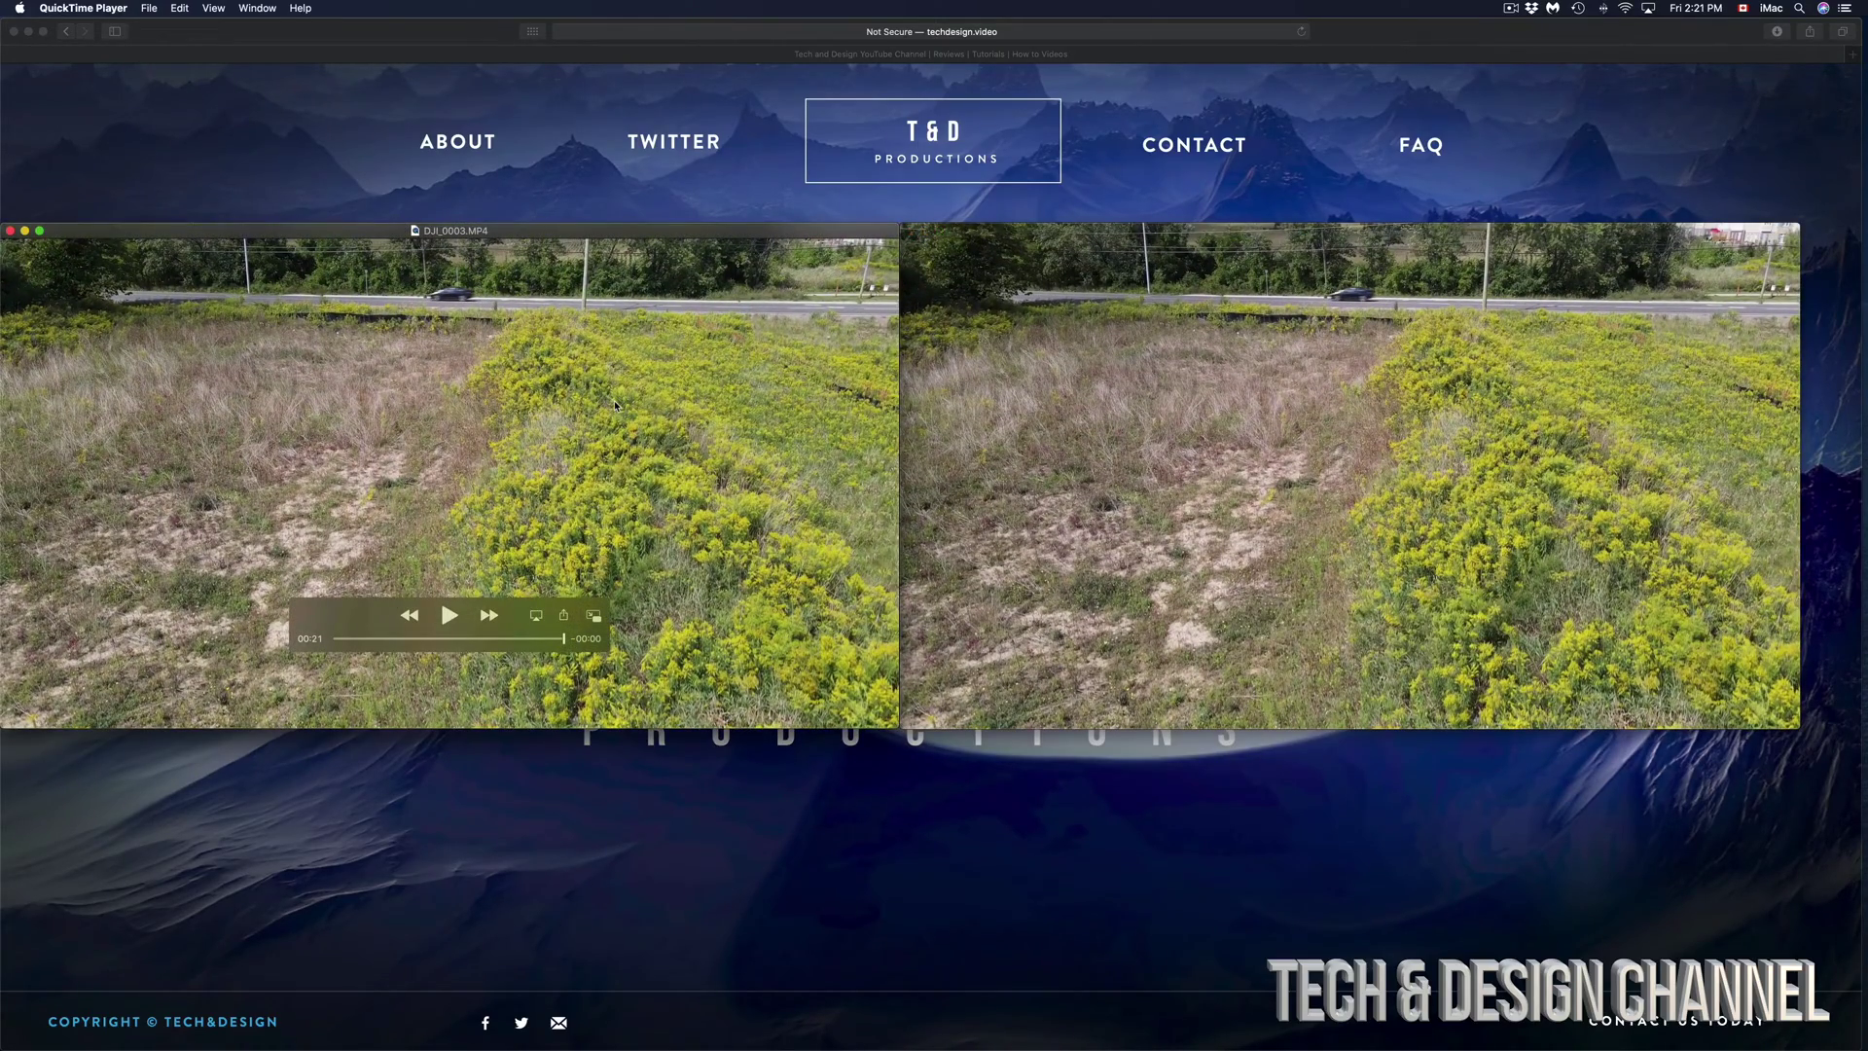
left_click(1187, 445)
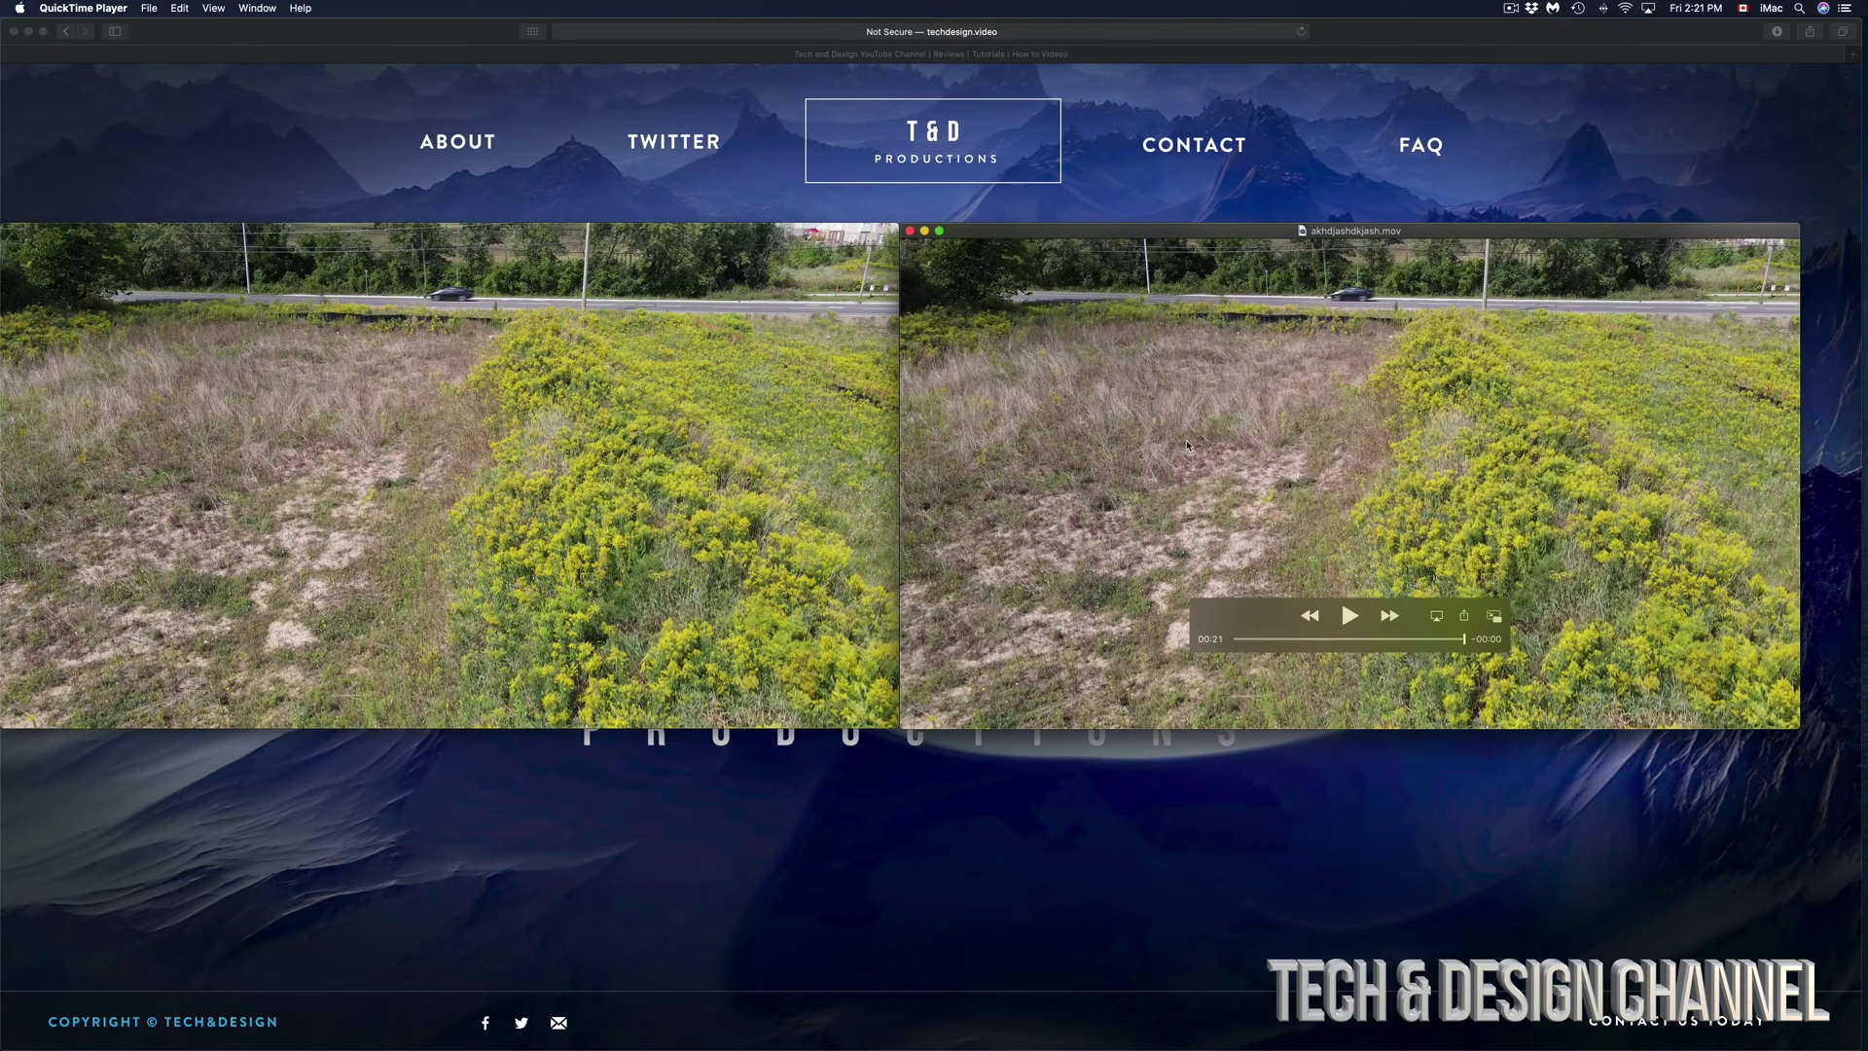
left_click(448, 615)
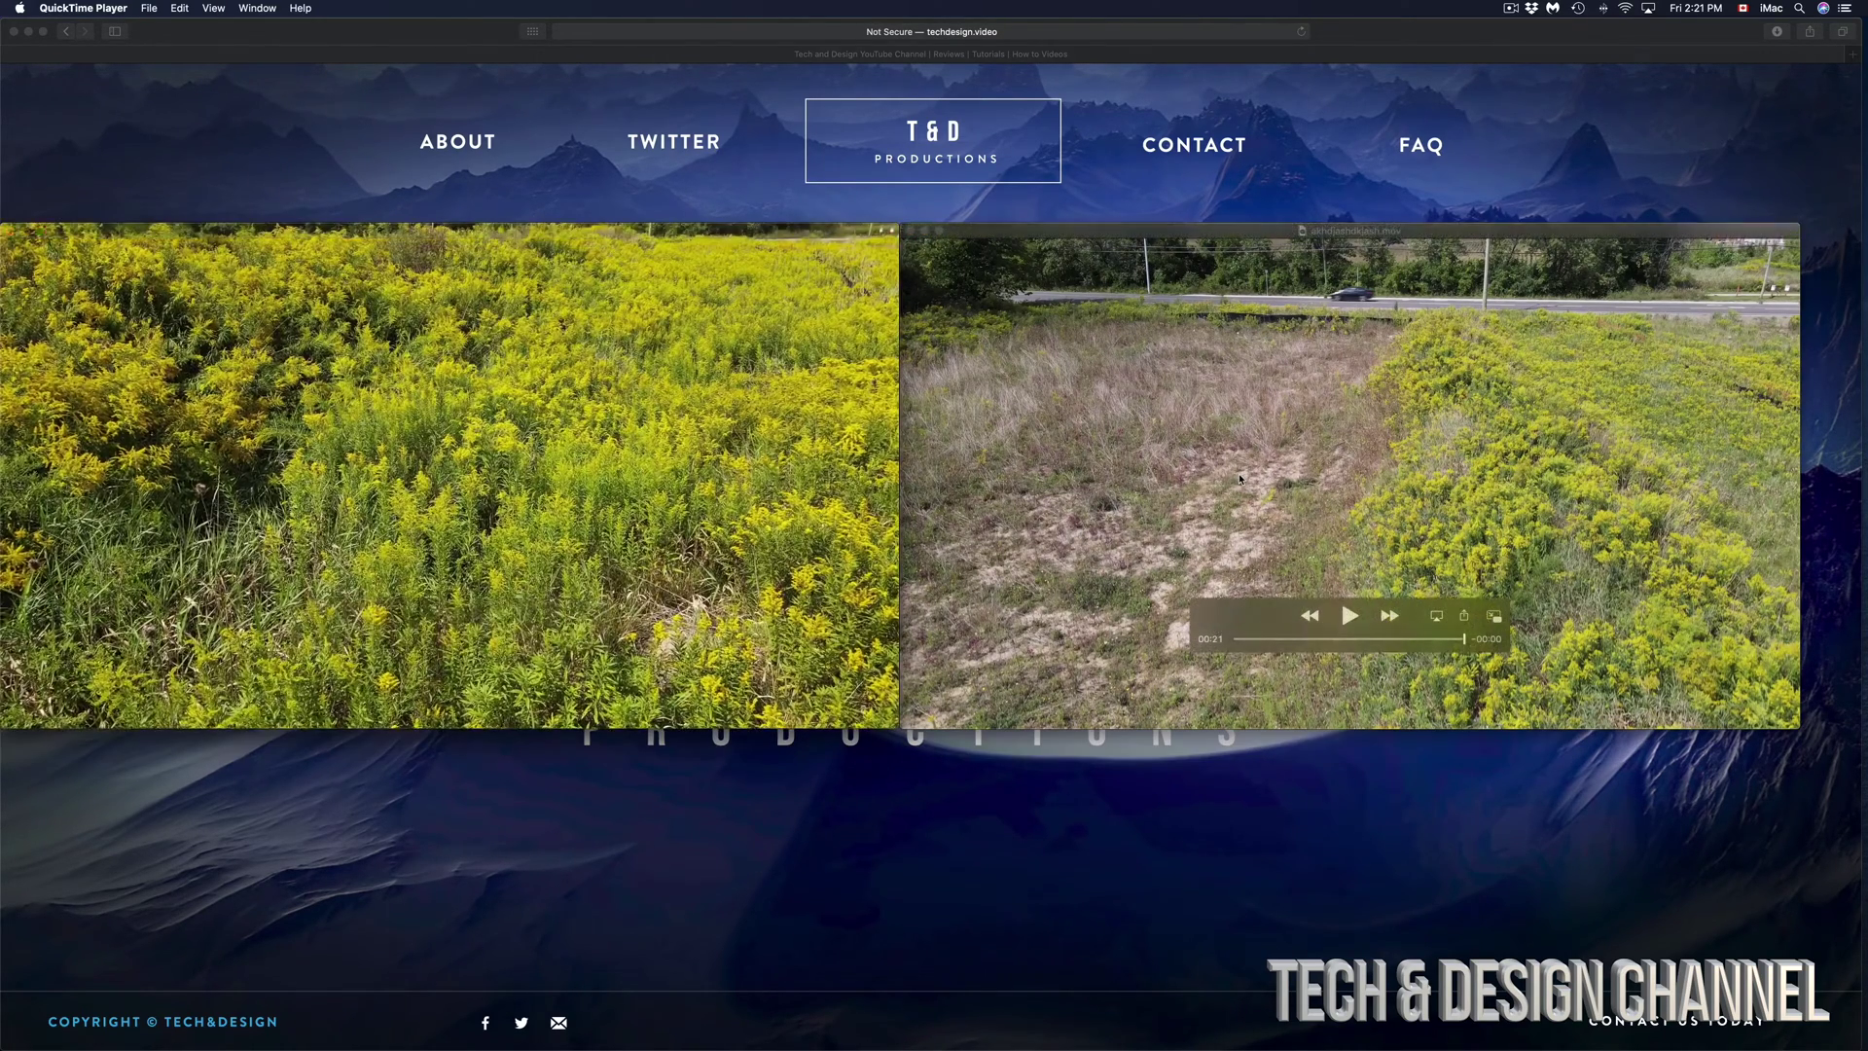
left_click(1349, 615)
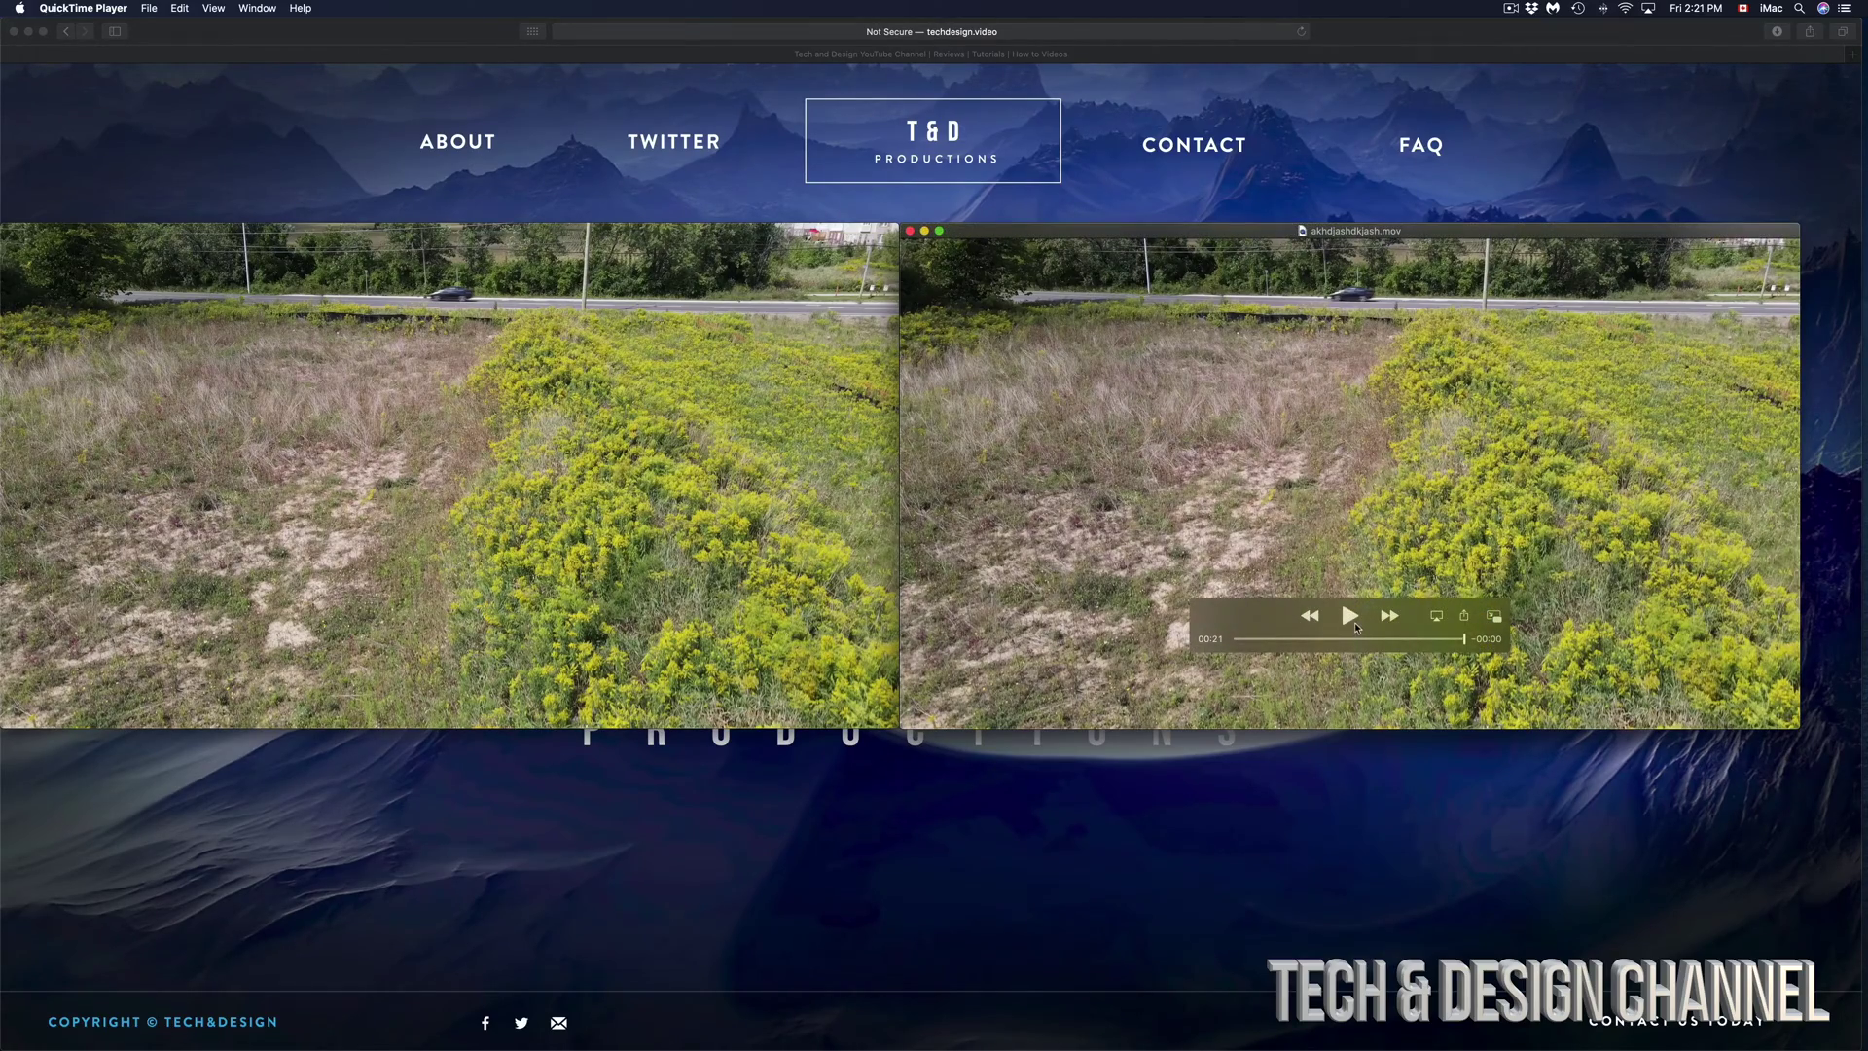
Restart akhdjashdkjash.mov and DJI_0003.MP4 once more to compare the two clips near their start.
left_click(1352, 621)
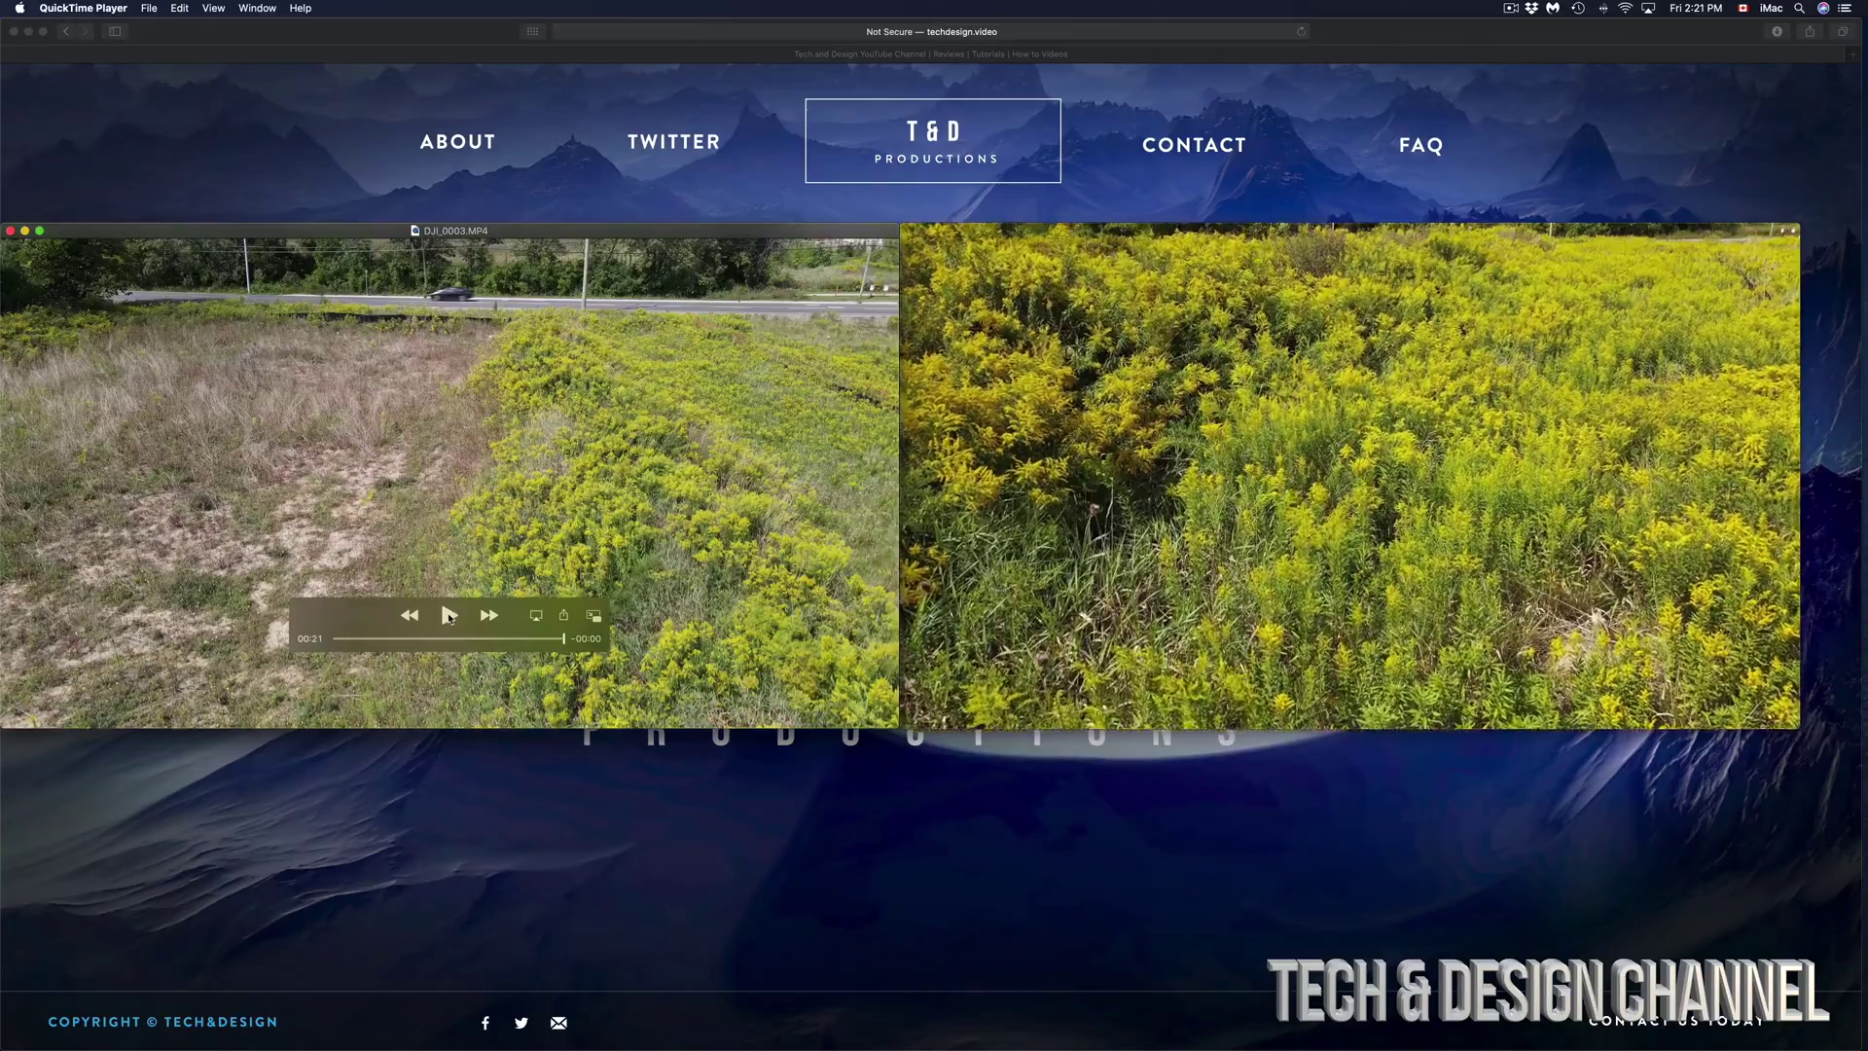
left_click(448, 615)
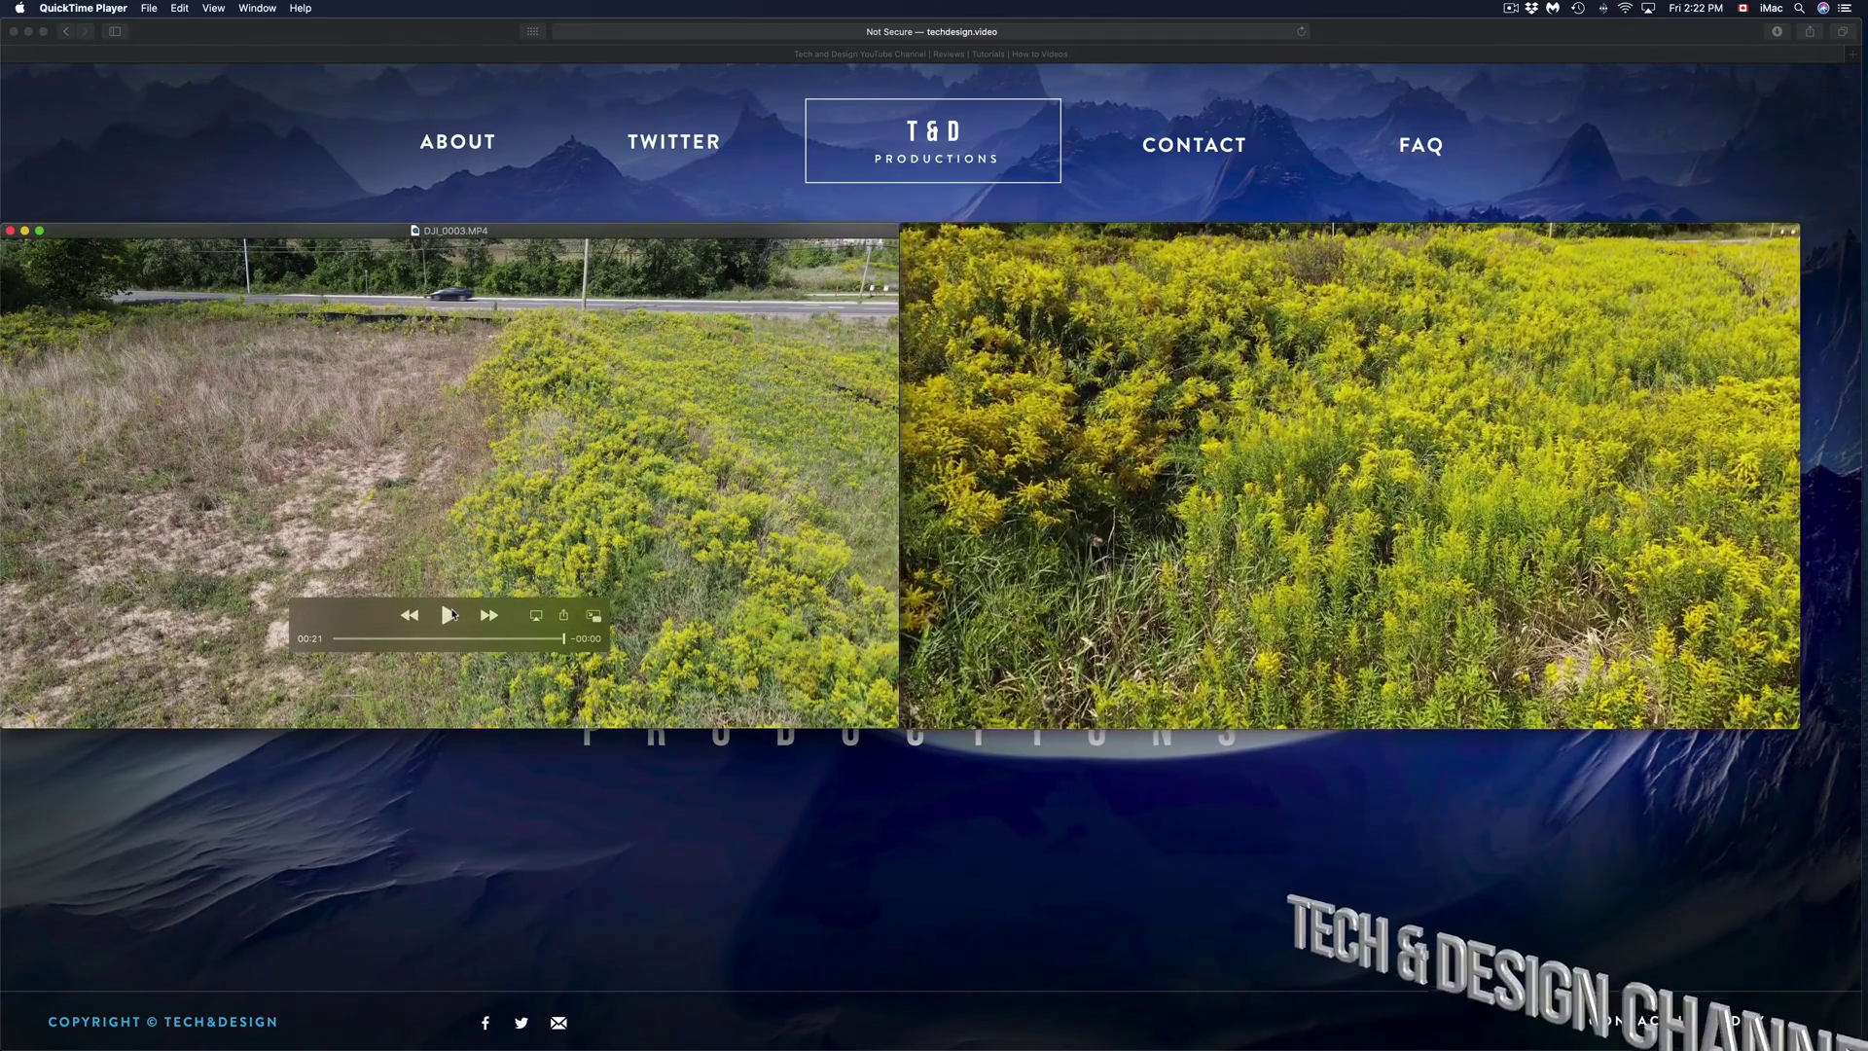
left_click(450, 614)
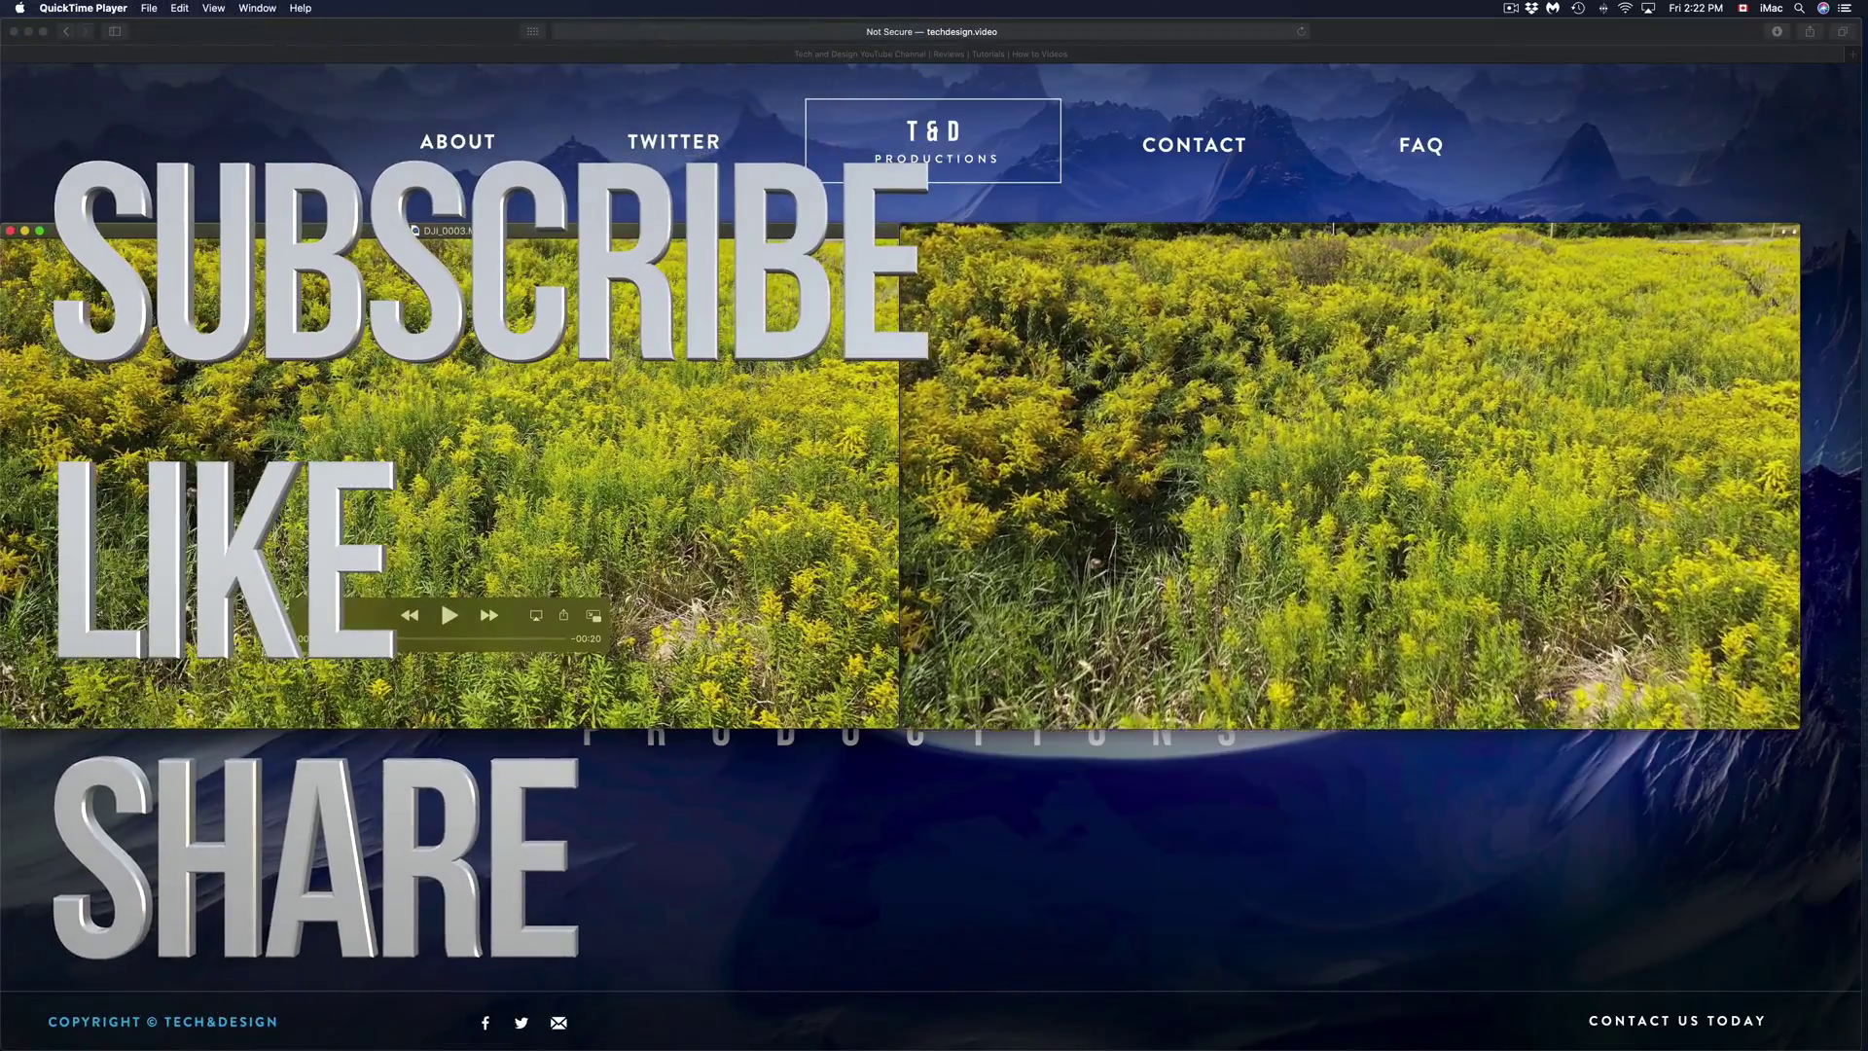